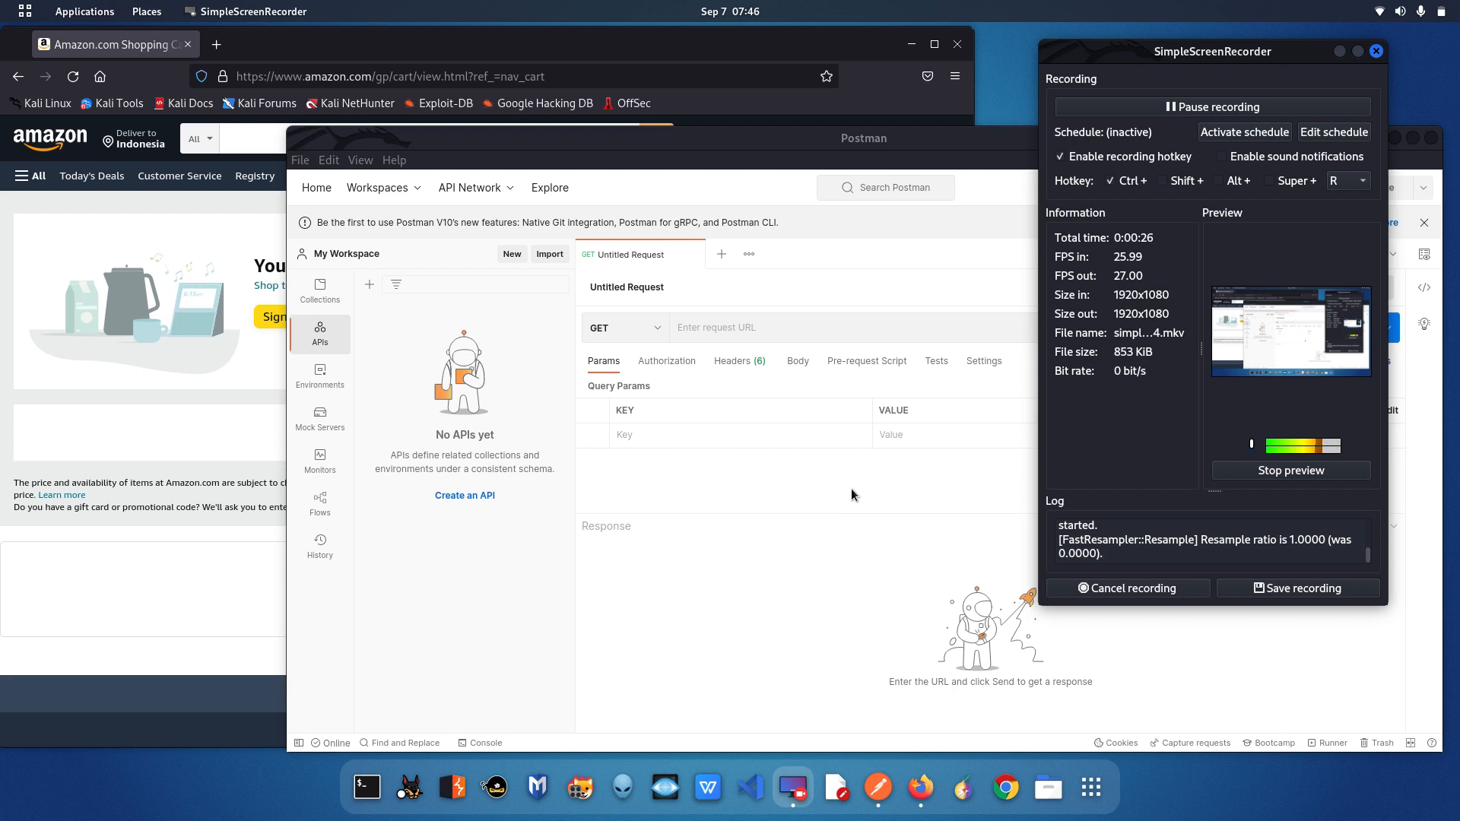
pyautogui.click(737, 565)
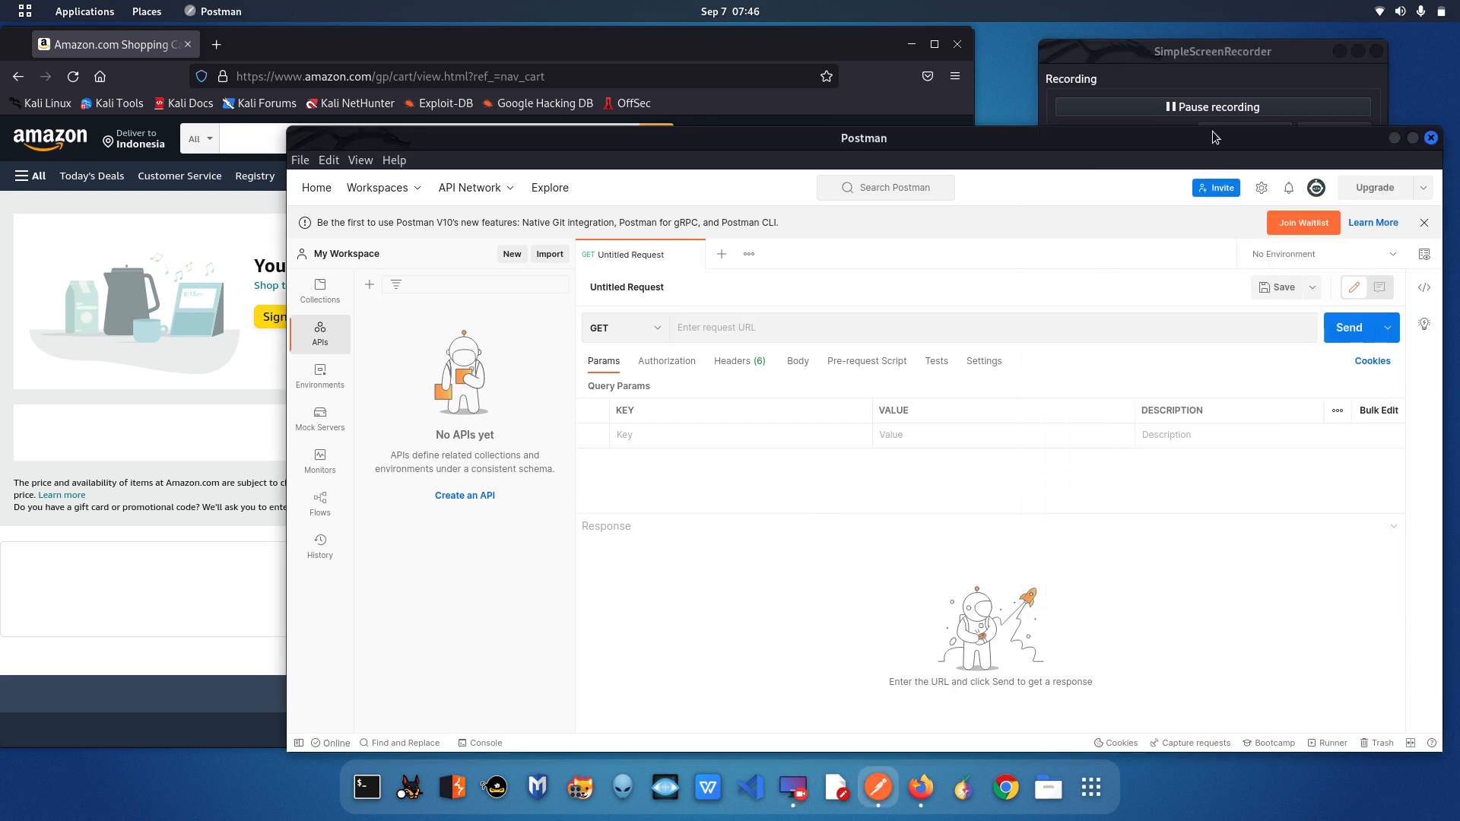
pyautogui.click(1128, 51)
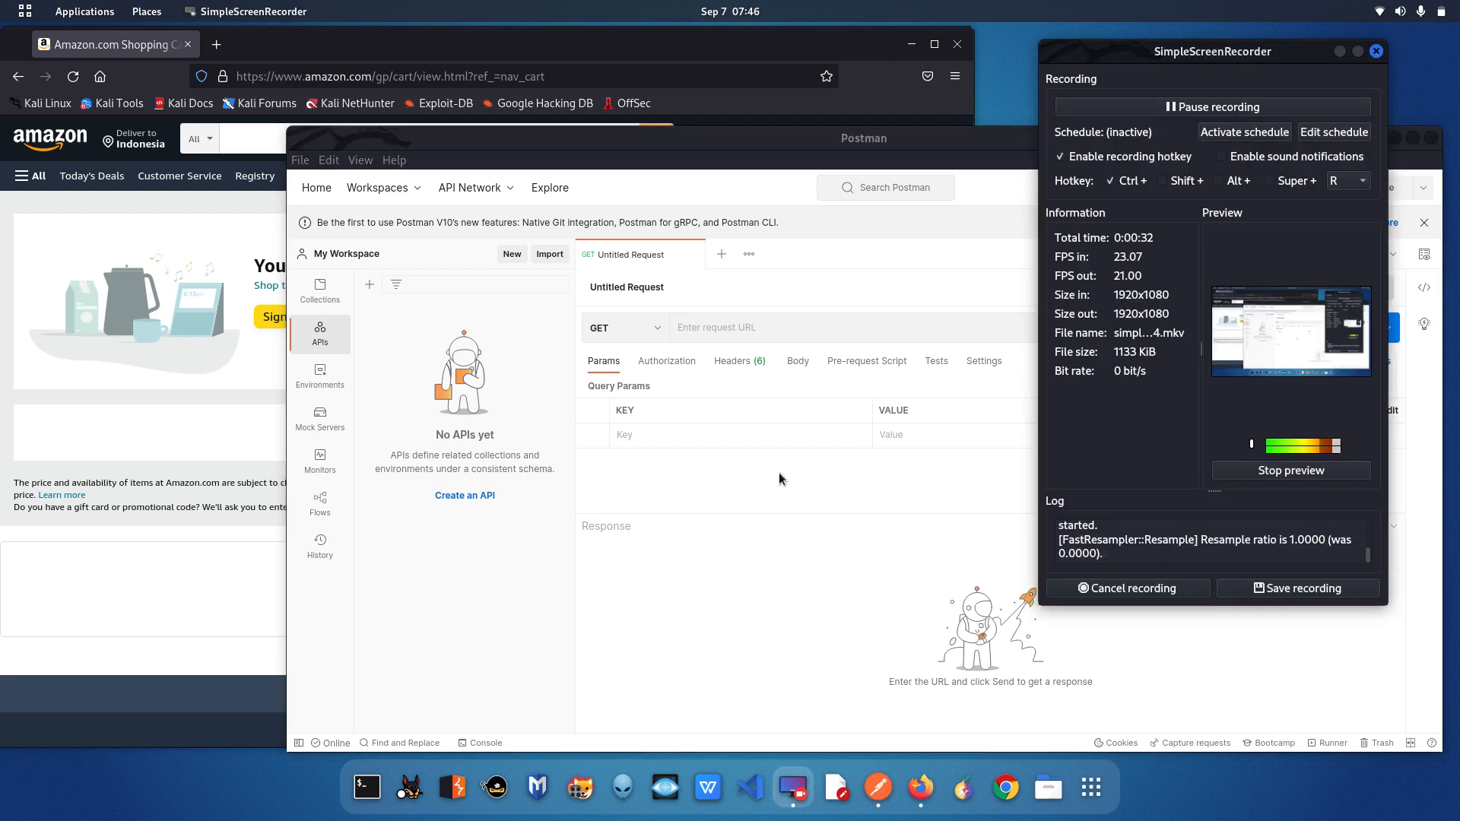
pyautogui.click(753, 494)
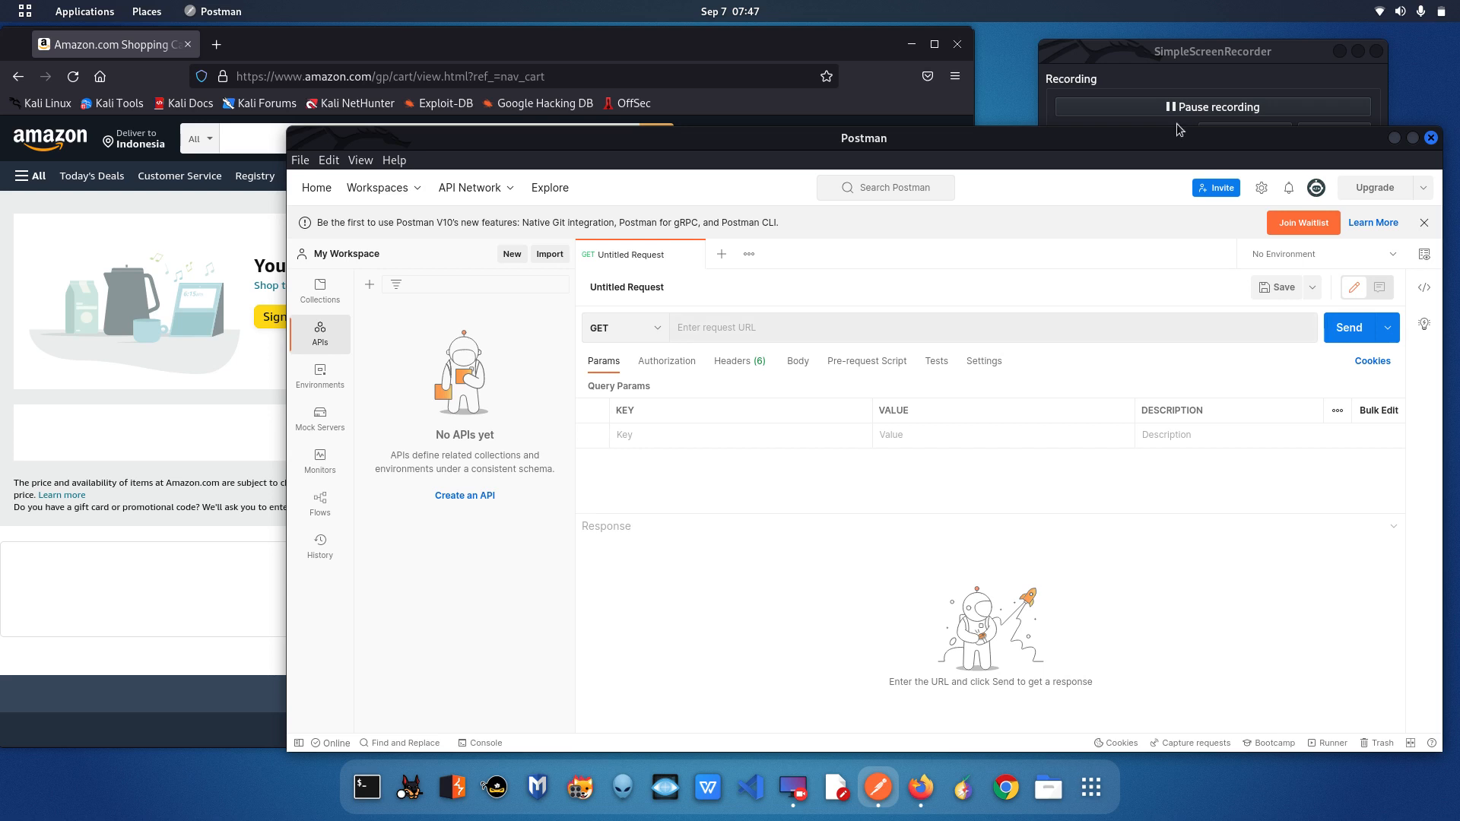
pyautogui.click(1294, 53)
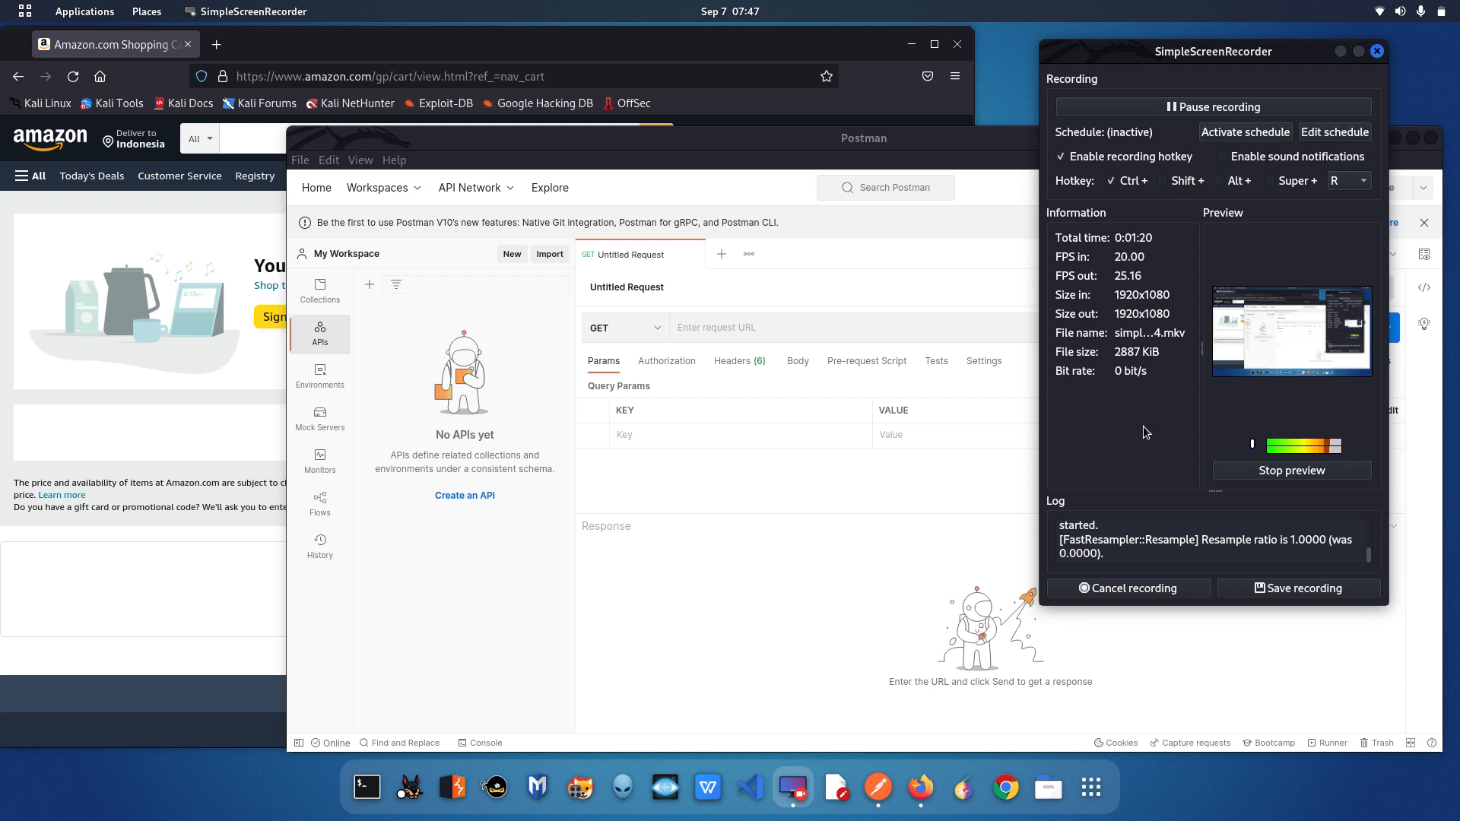
pyautogui.doubleClick(1230, 110)
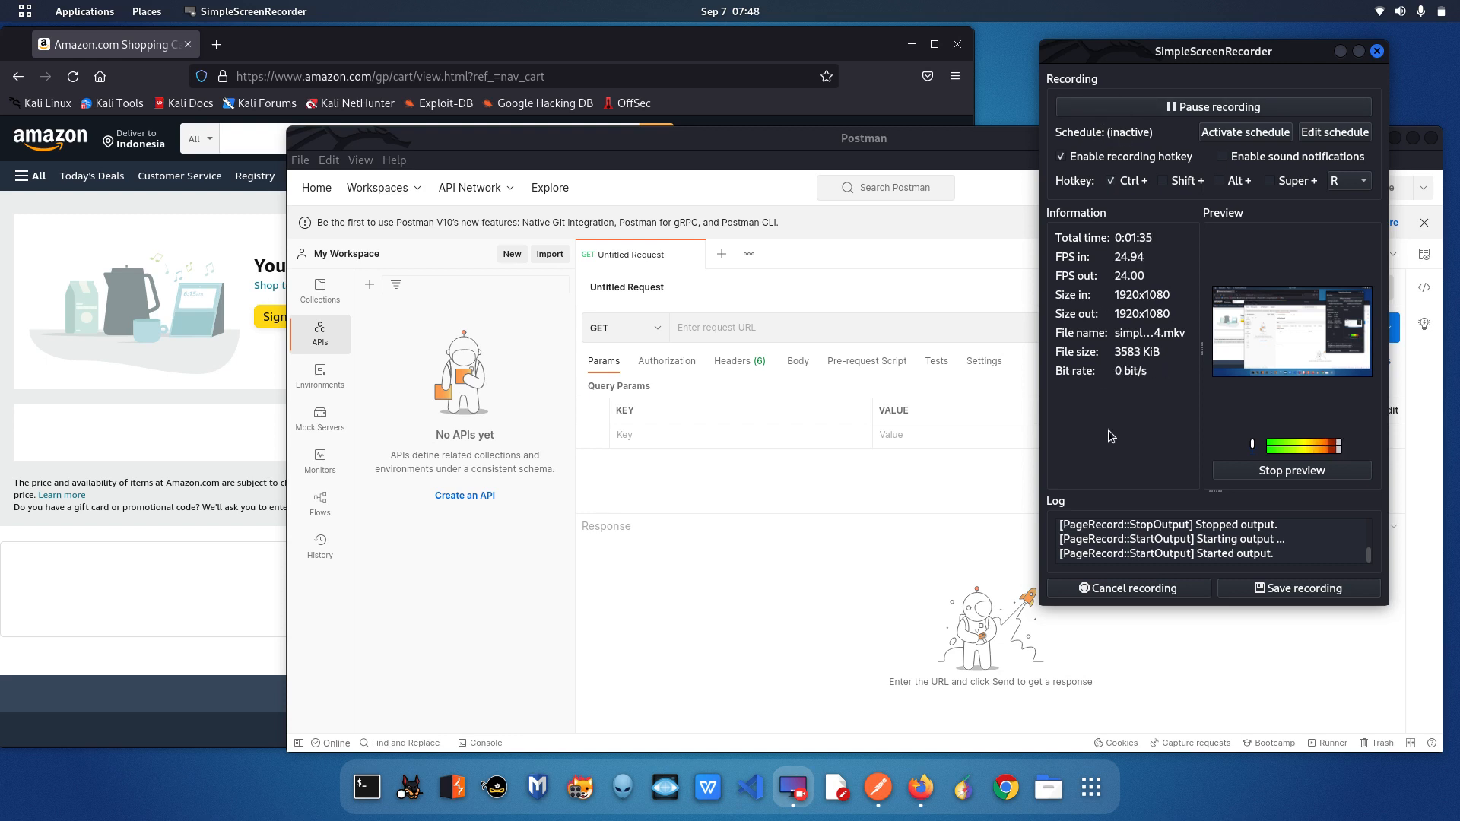
pyautogui.click(823, 482)
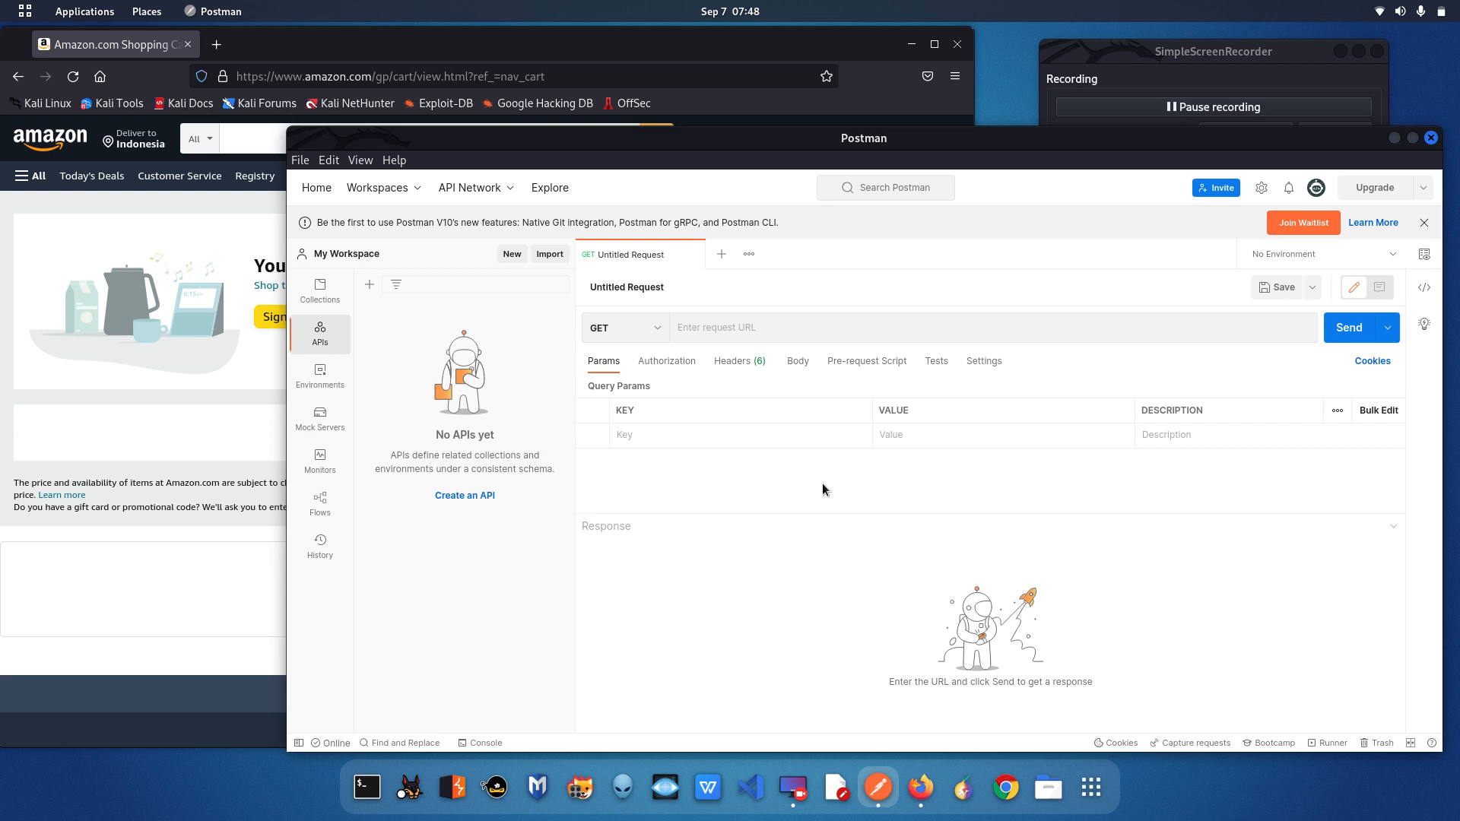
# Step: Switch to Firefox and look over the Amazon shopping cart page down to its footer links
pyautogui.click(100, 589)
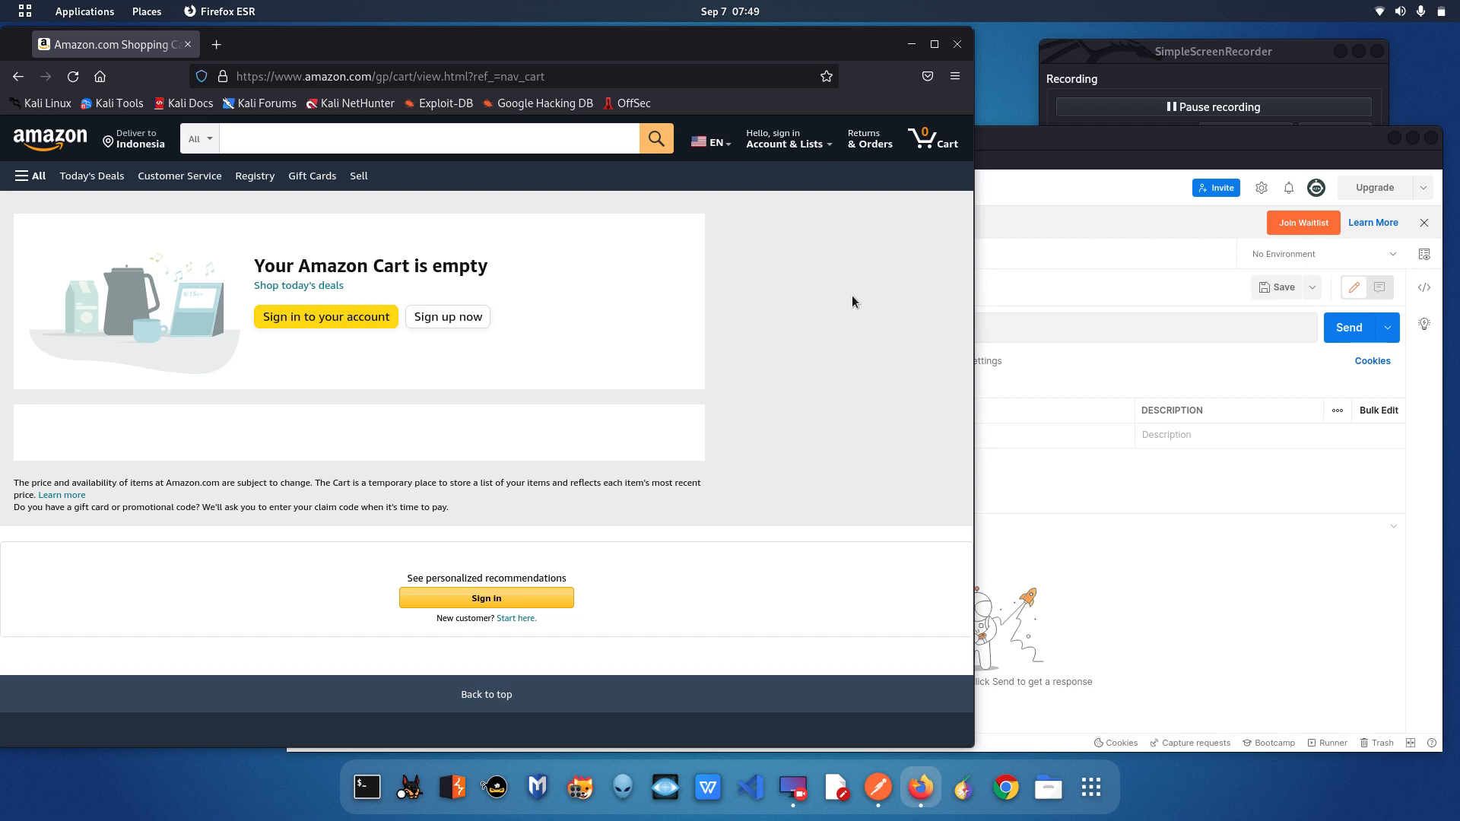
pyautogui.scroll(-3, 864, 353)
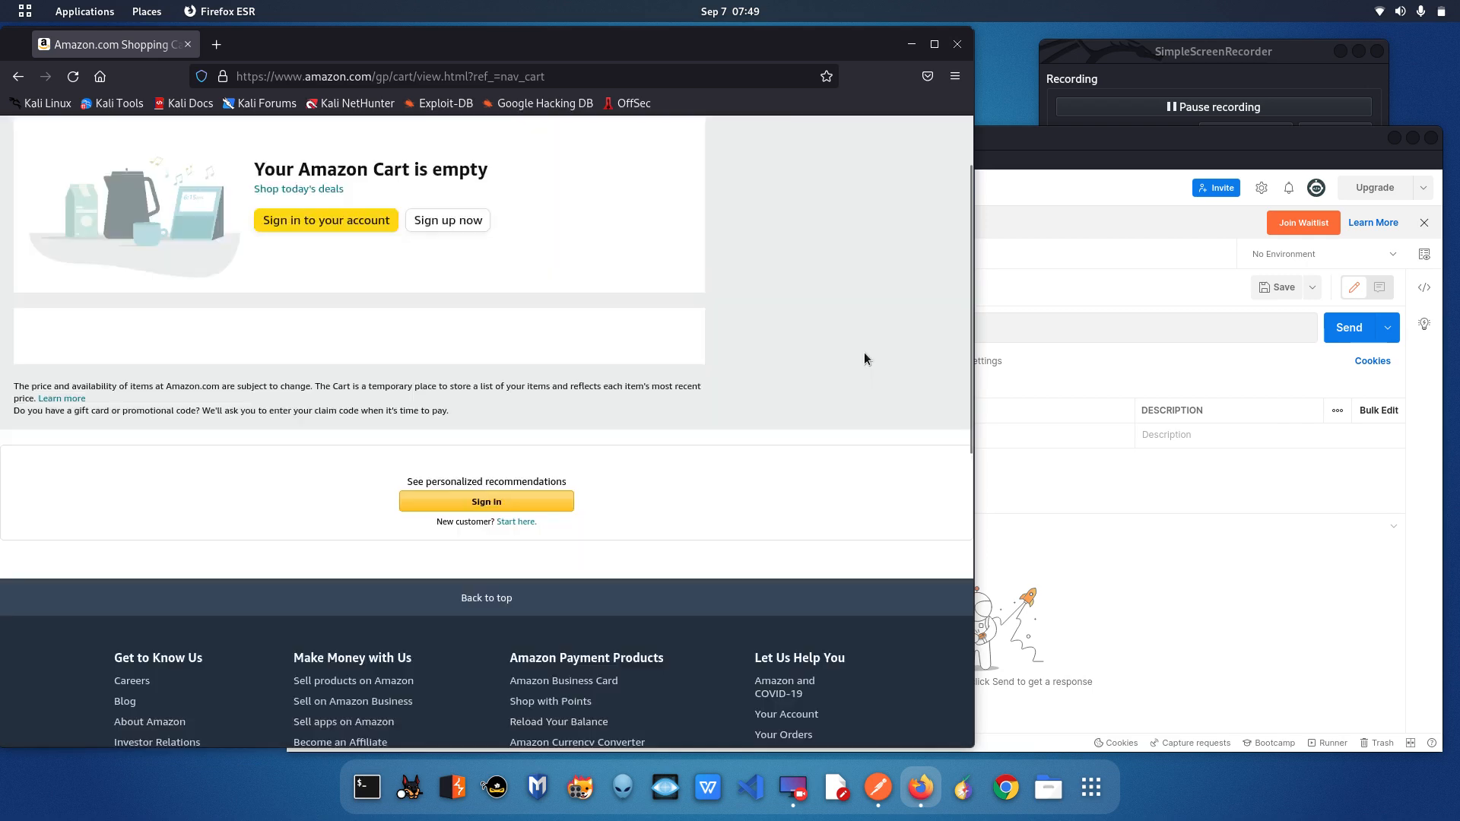
pyautogui.scroll(3, 864, 353)
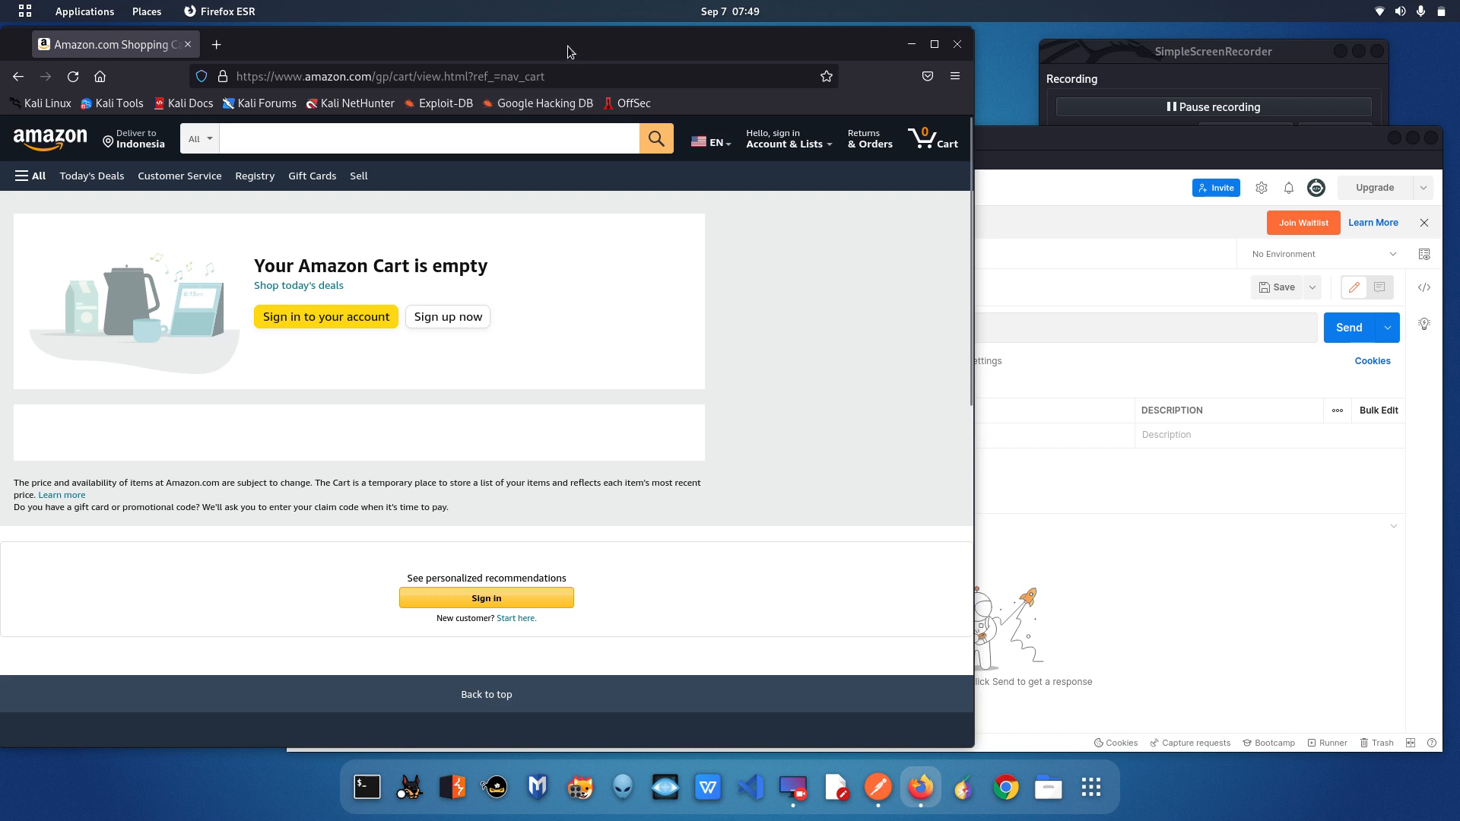
pyautogui.moveTo(574, 45); pyautogui.dragTo(585, 47)
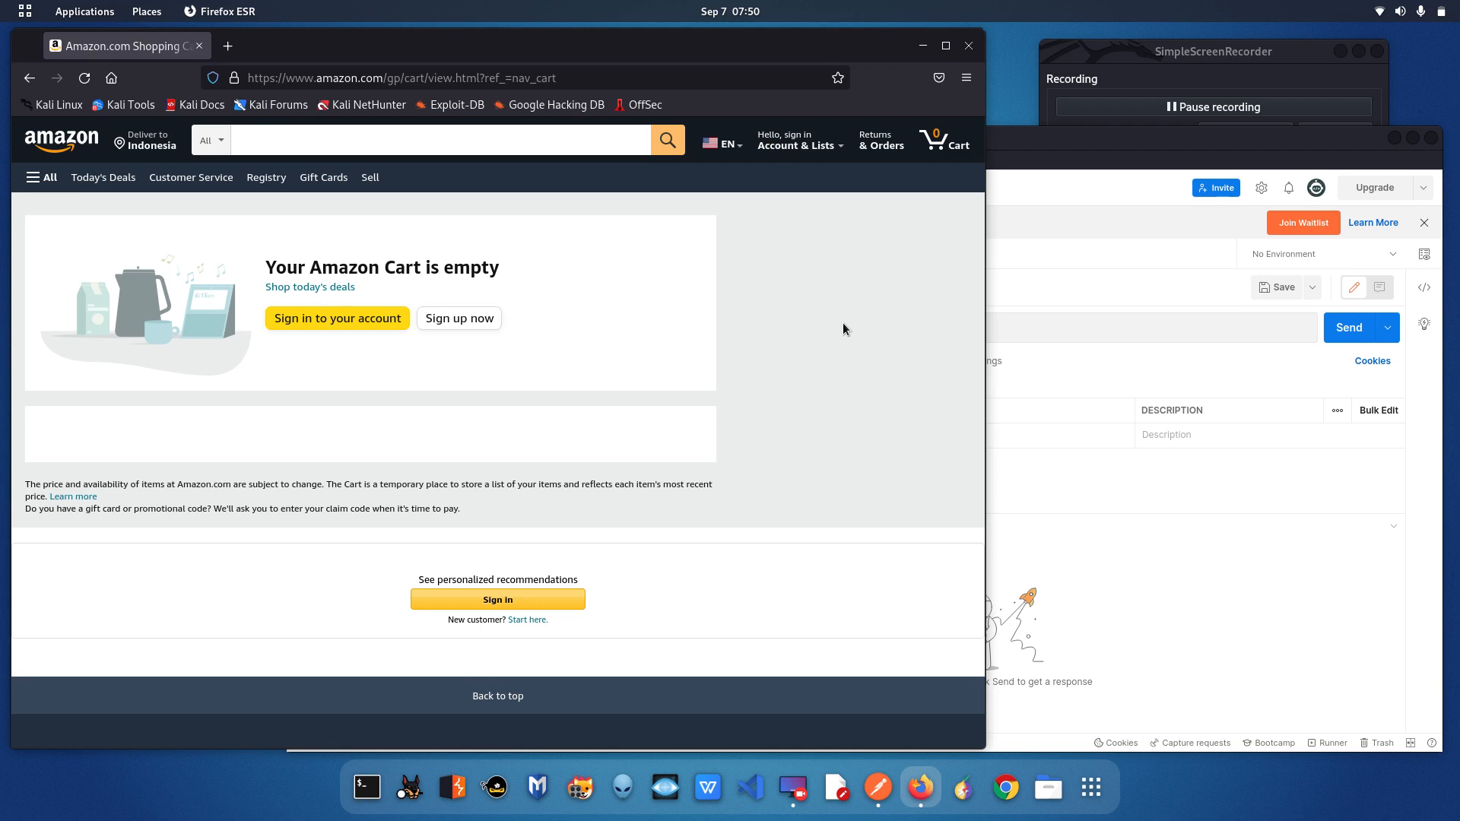
pyautogui.scroll(-5, 851, 328)
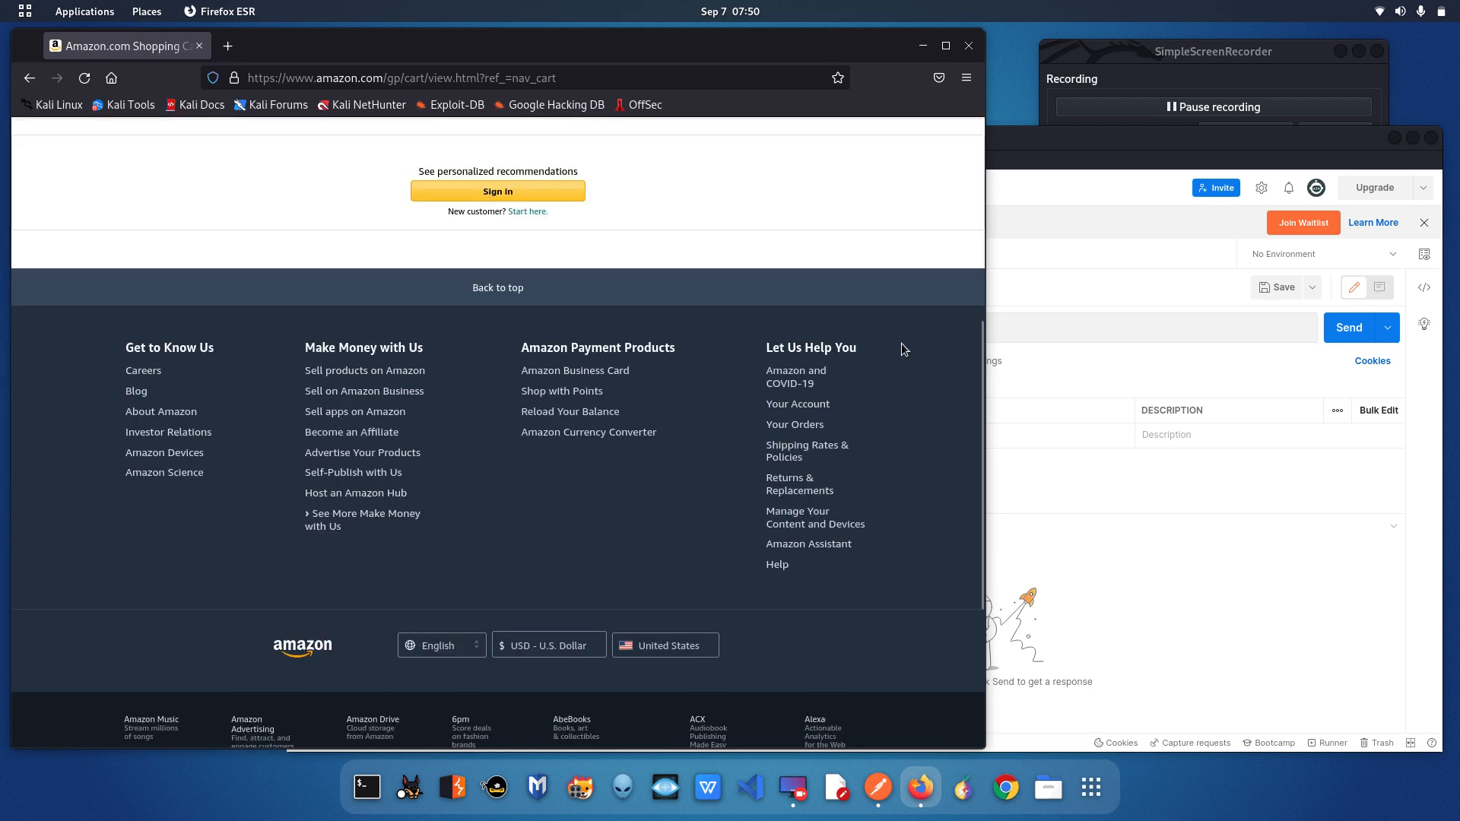
pyautogui.scroll(5, 901, 344)
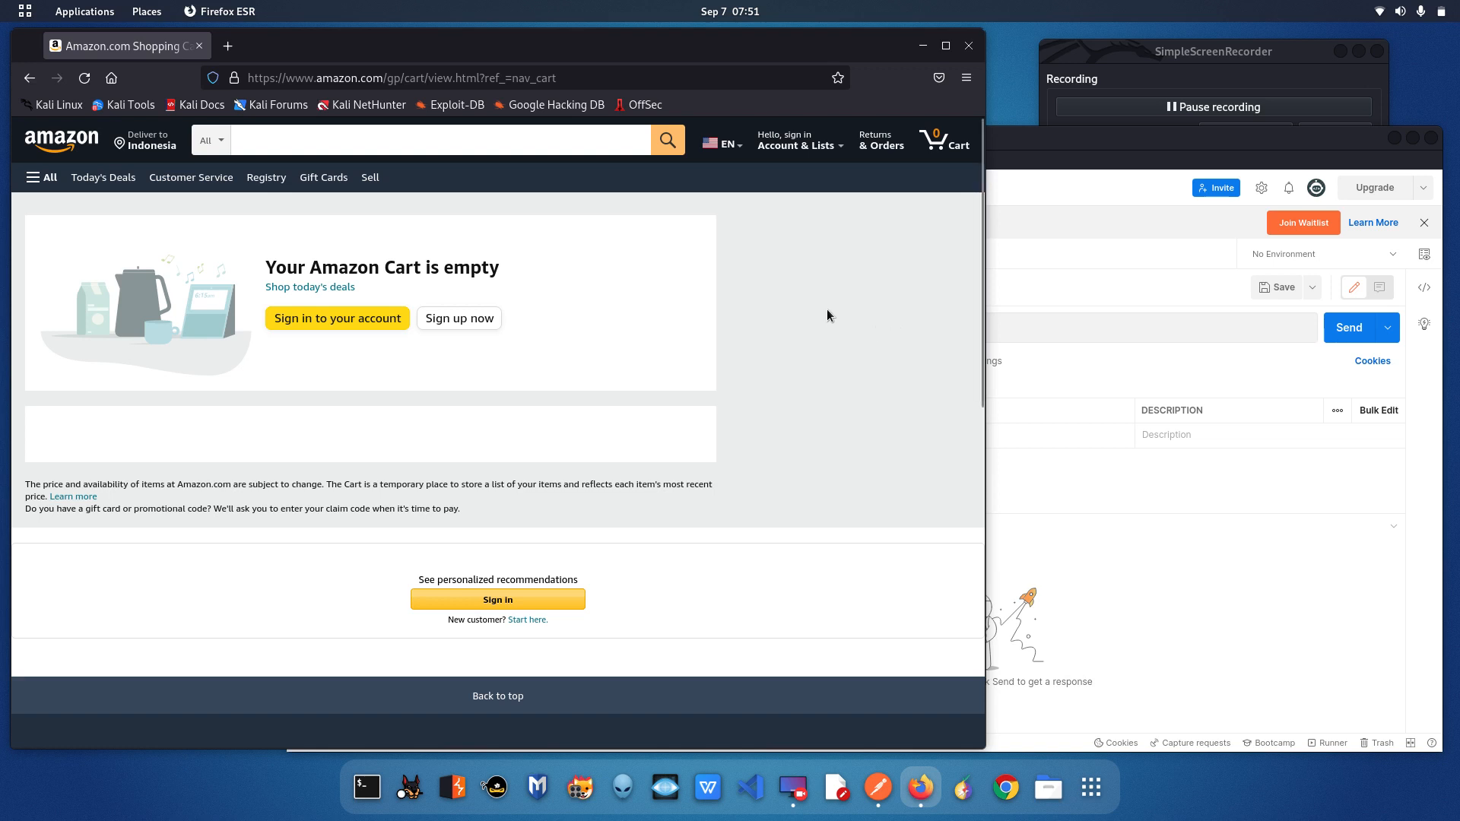
# Step: Inspect the Amazon cart page and examine its HTML source from beginning to end
pyautogui.rightClick(814, 286)
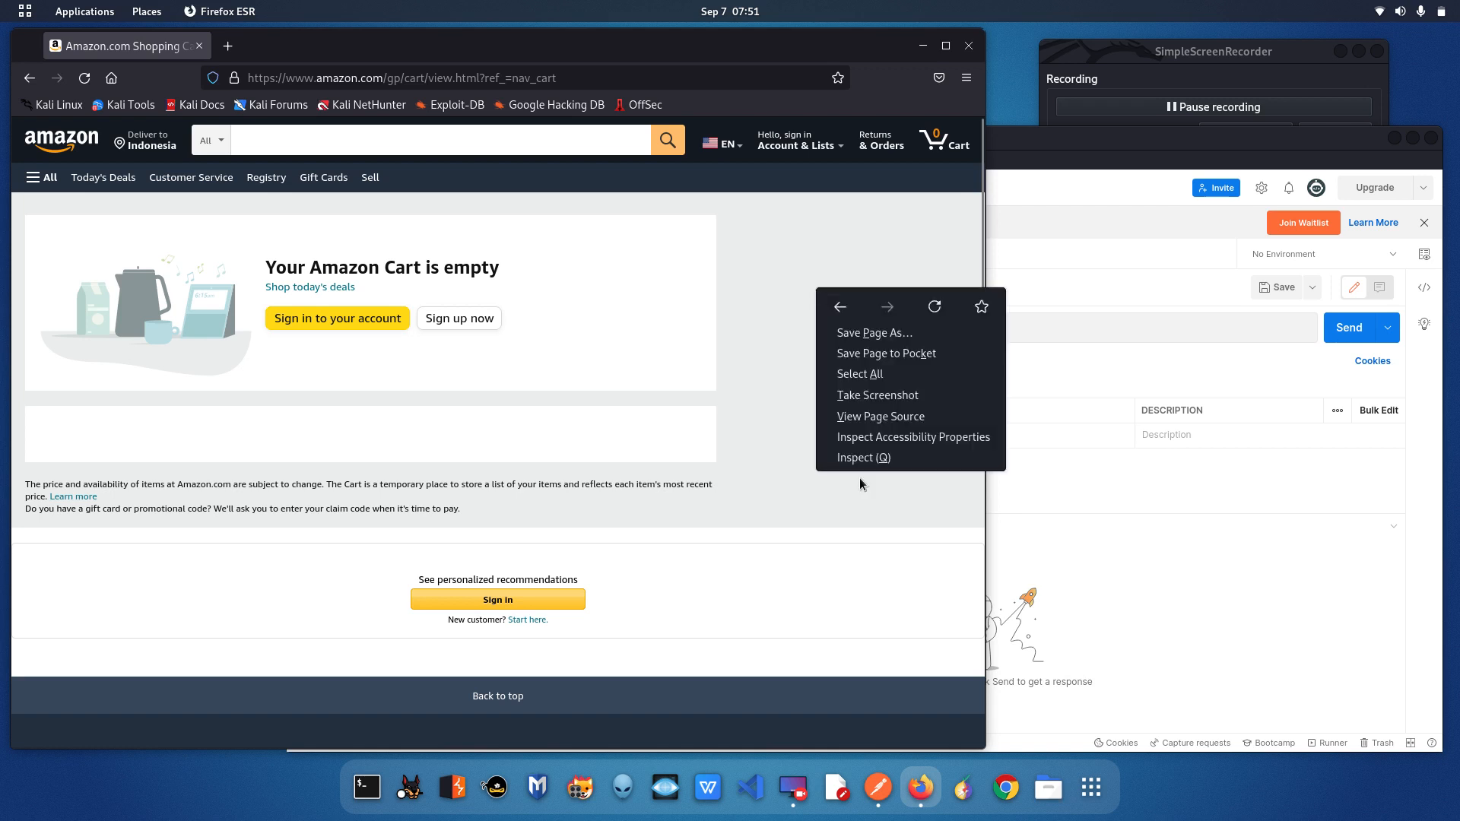
pyautogui.click(924, 458)
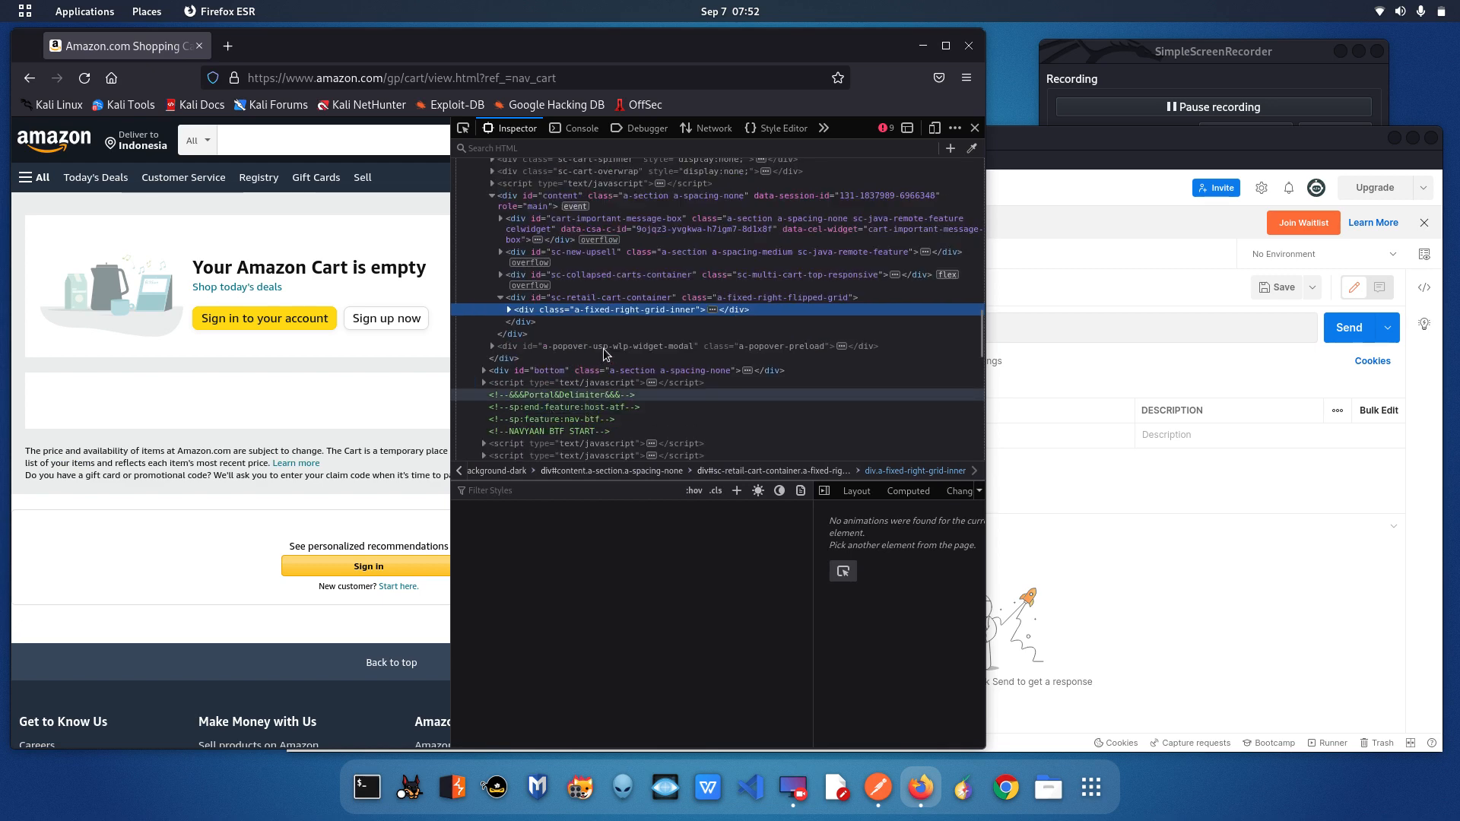
pyautogui.scroll(-4, 629, 357)
pyautogui.scroll(-5, 632, 359)
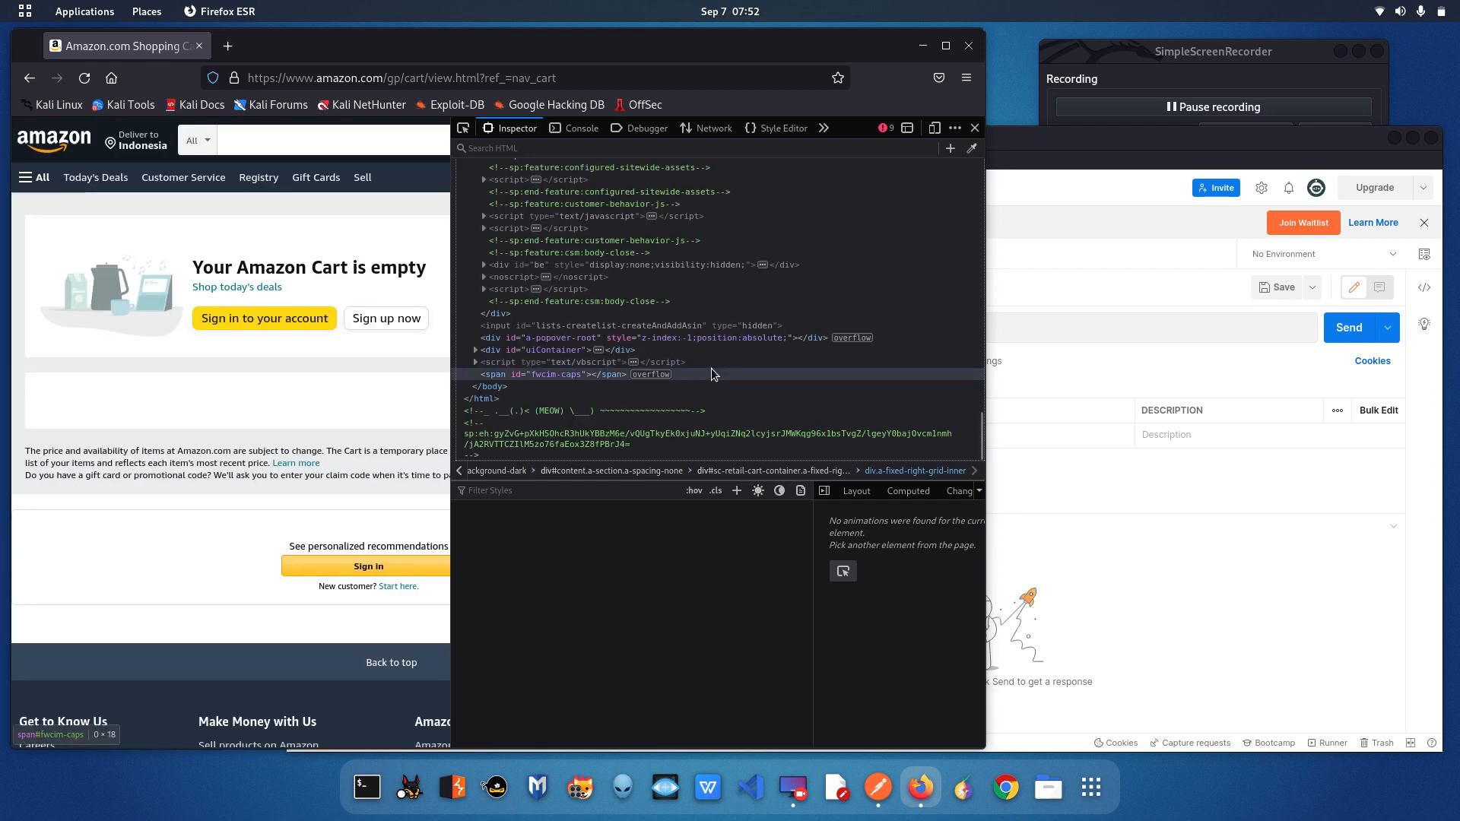
pyautogui.scroll(10, 713, 373)
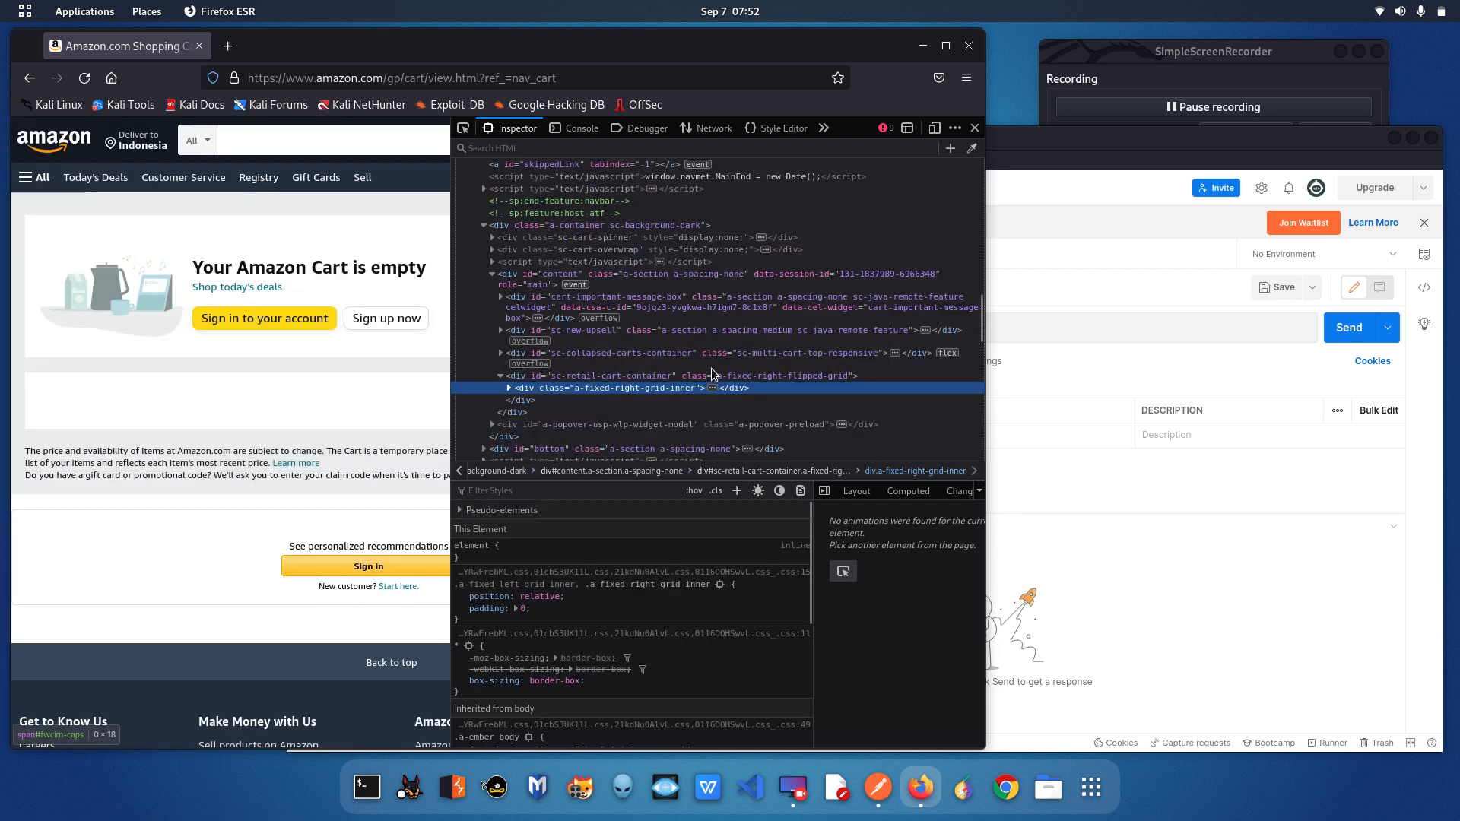
pyautogui.scroll(8, 713, 373)
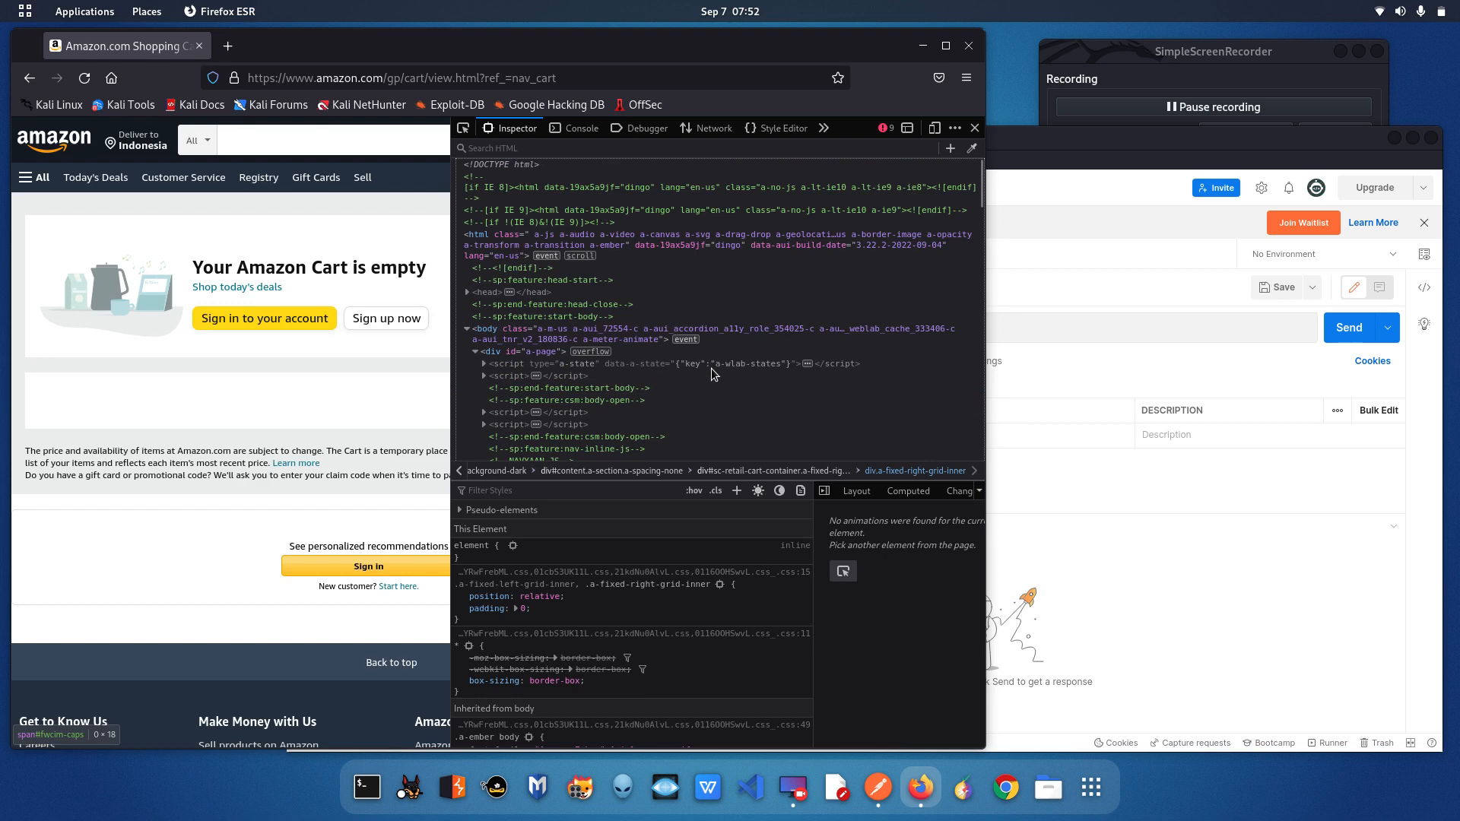
pyautogui.scroll(-15, 712, 370)
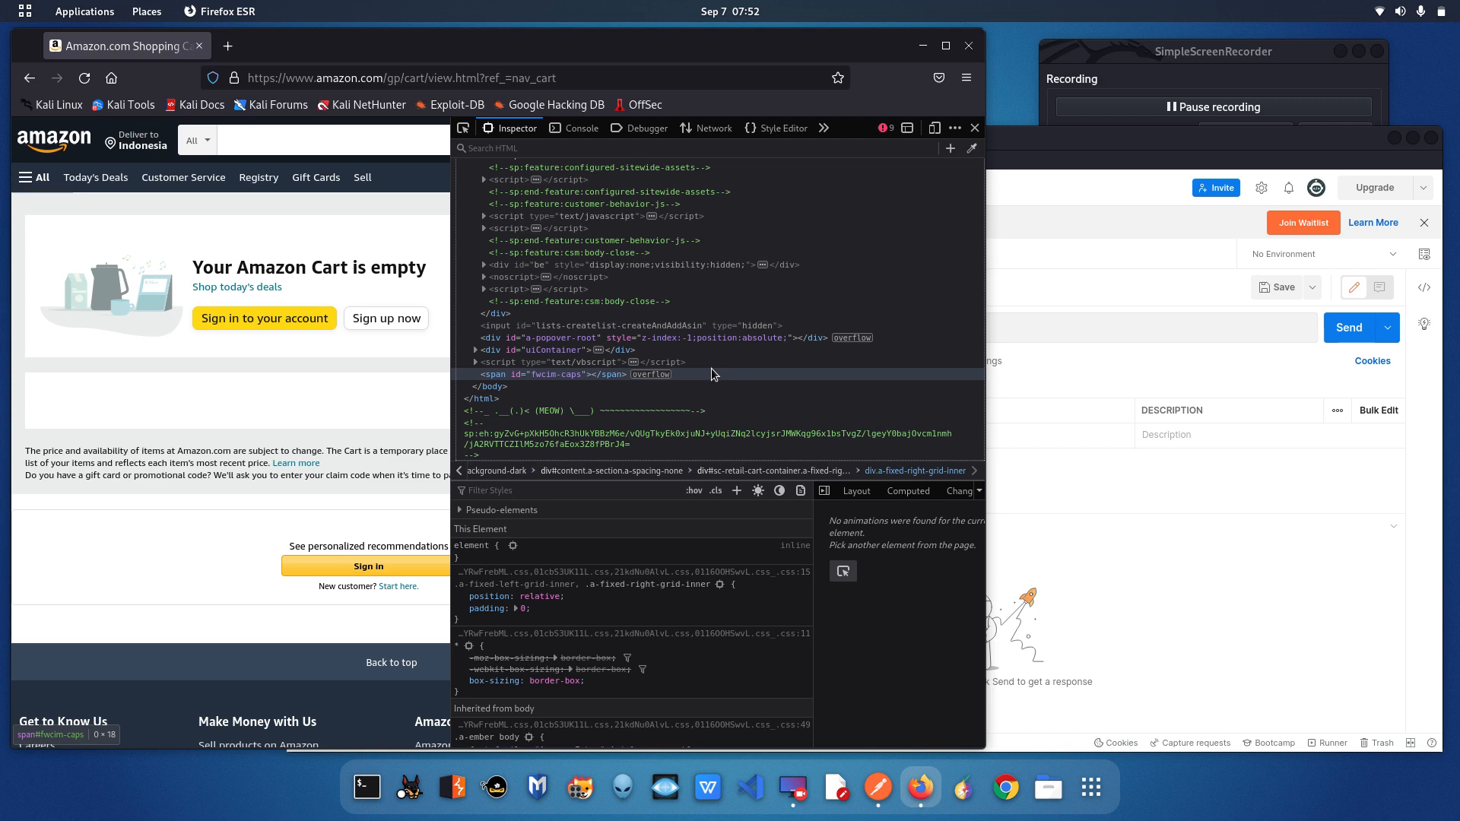
pyautogui.scroll(15, 712, 373)
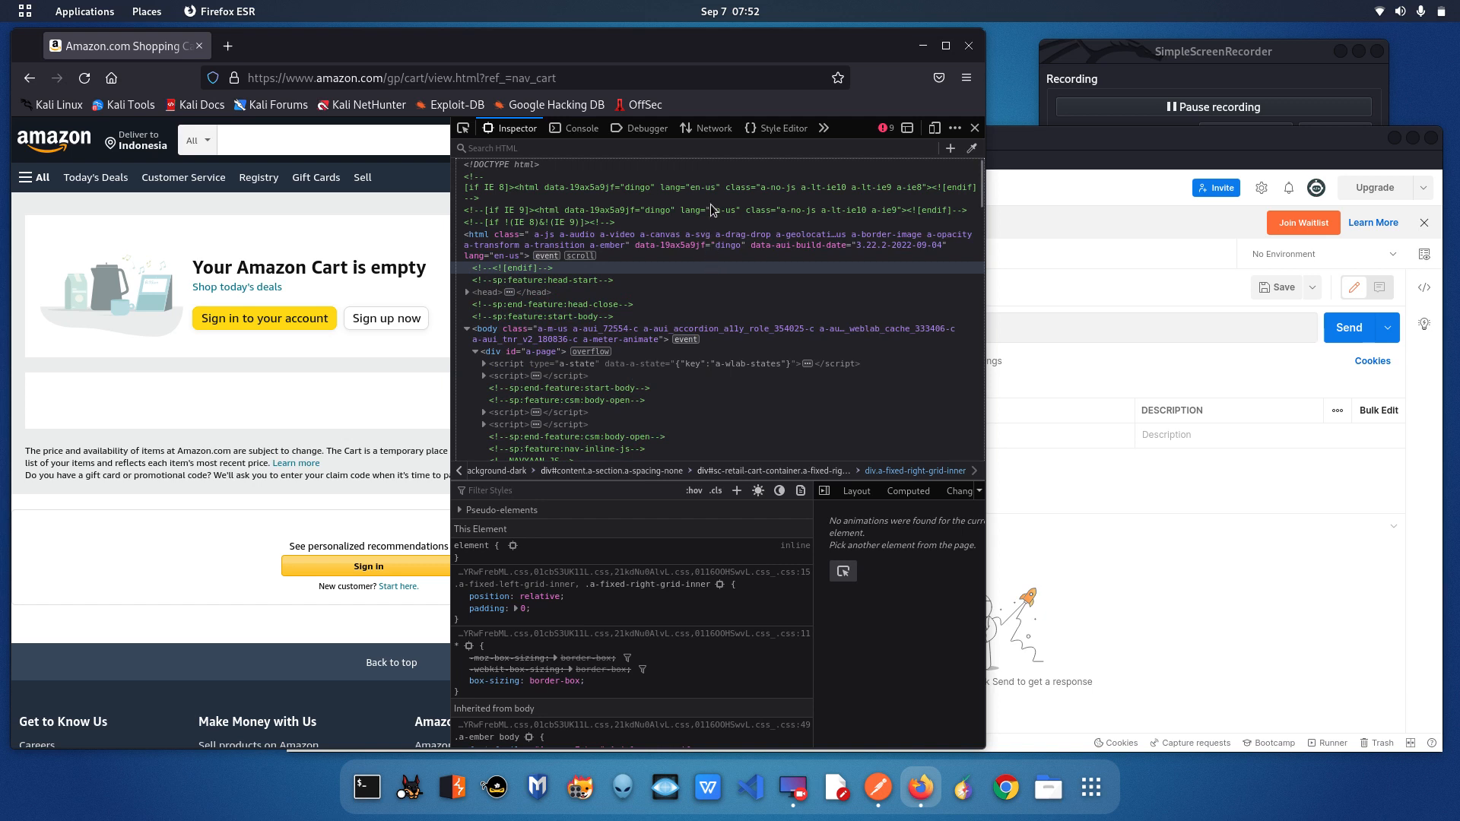
# Step: Show the network monitor, reload the cart page to capture its requests, and widen the developer tools area
pyautogui.click(712, 129)
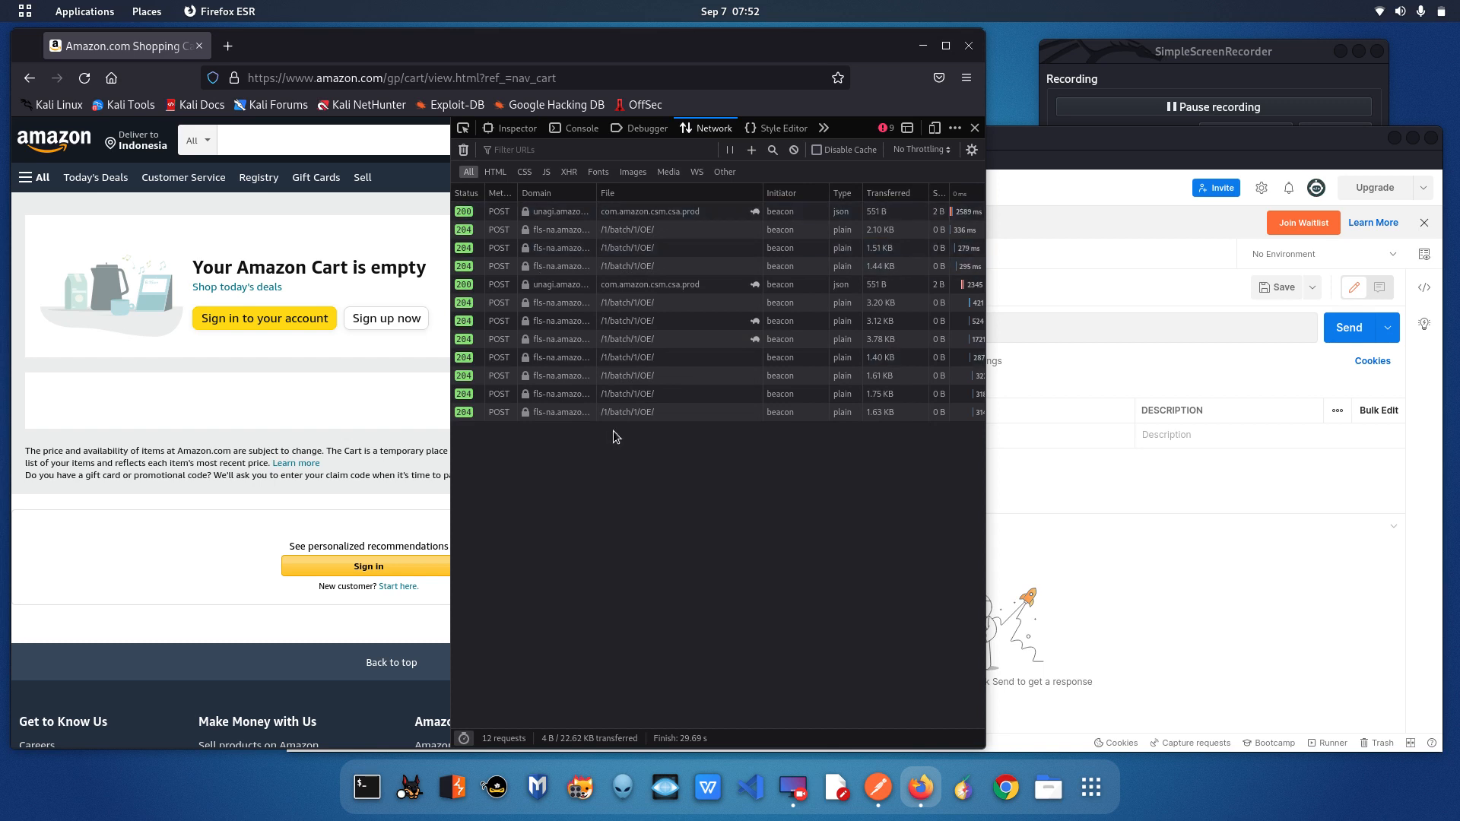
pyautogui.click(470, 76)
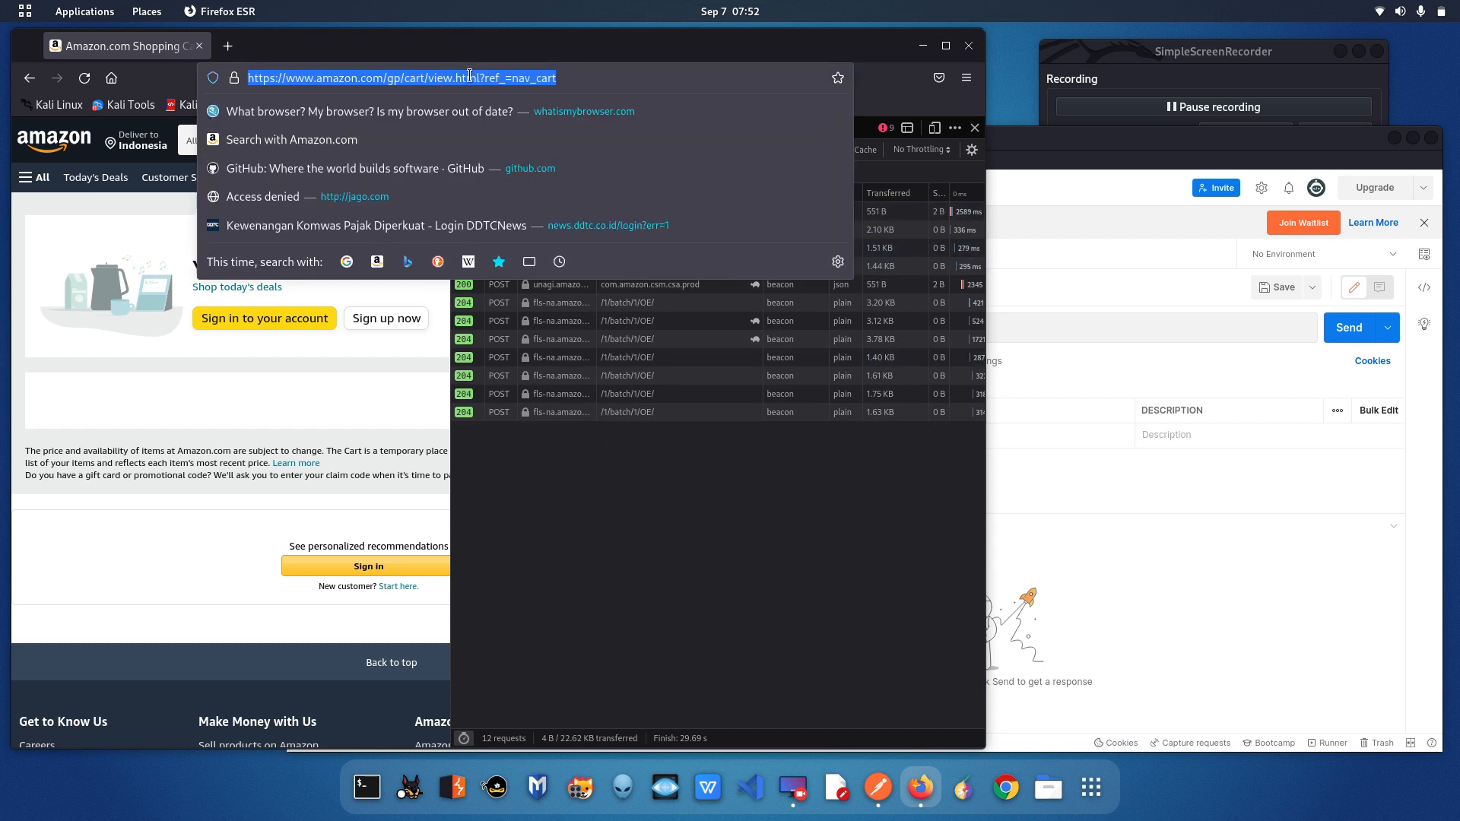
pyautogui.press('Return')
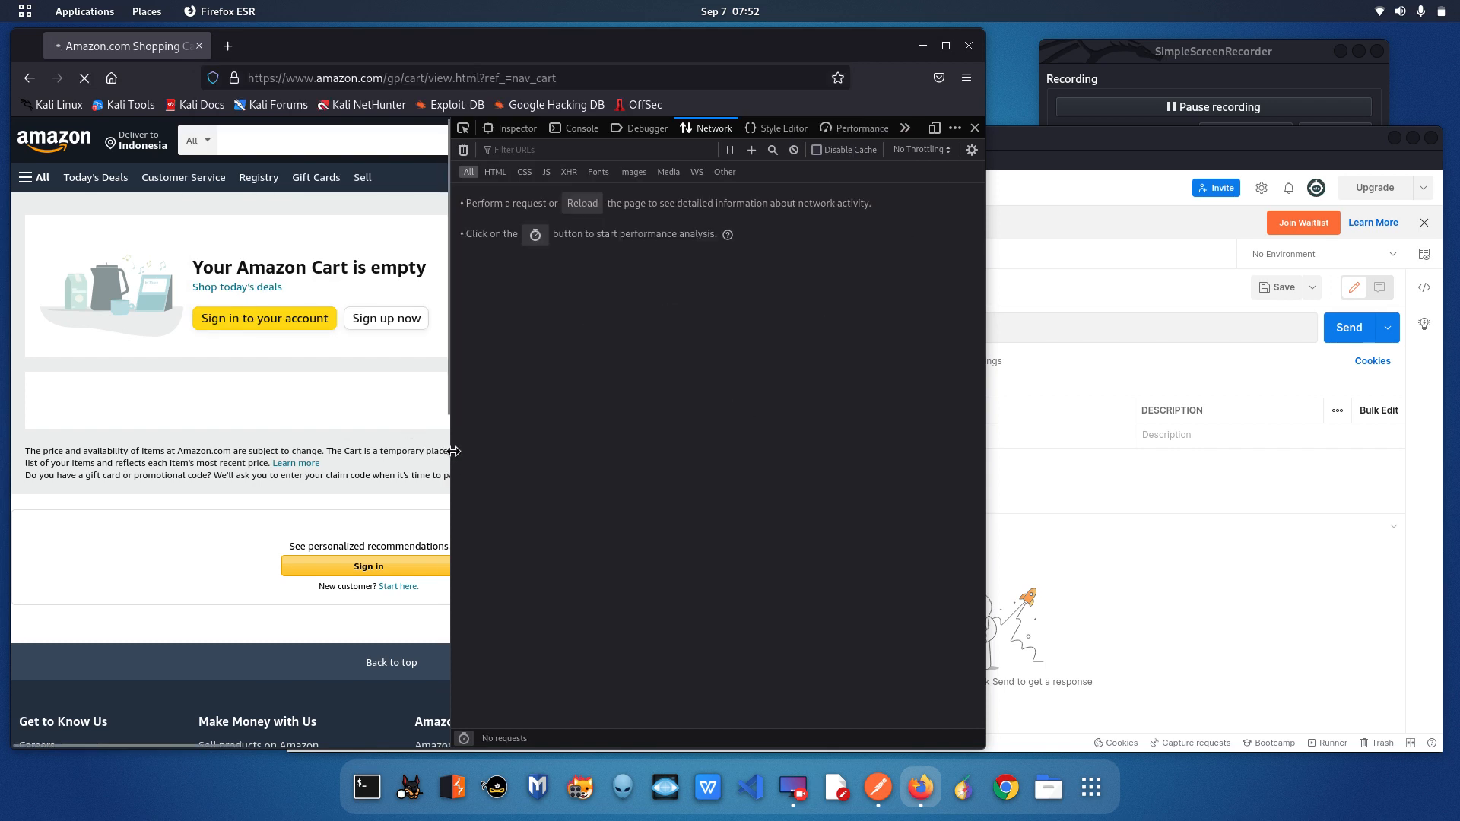
pyautogui.moveTo(454, 451); pyautogui.dragTo(299, 417)
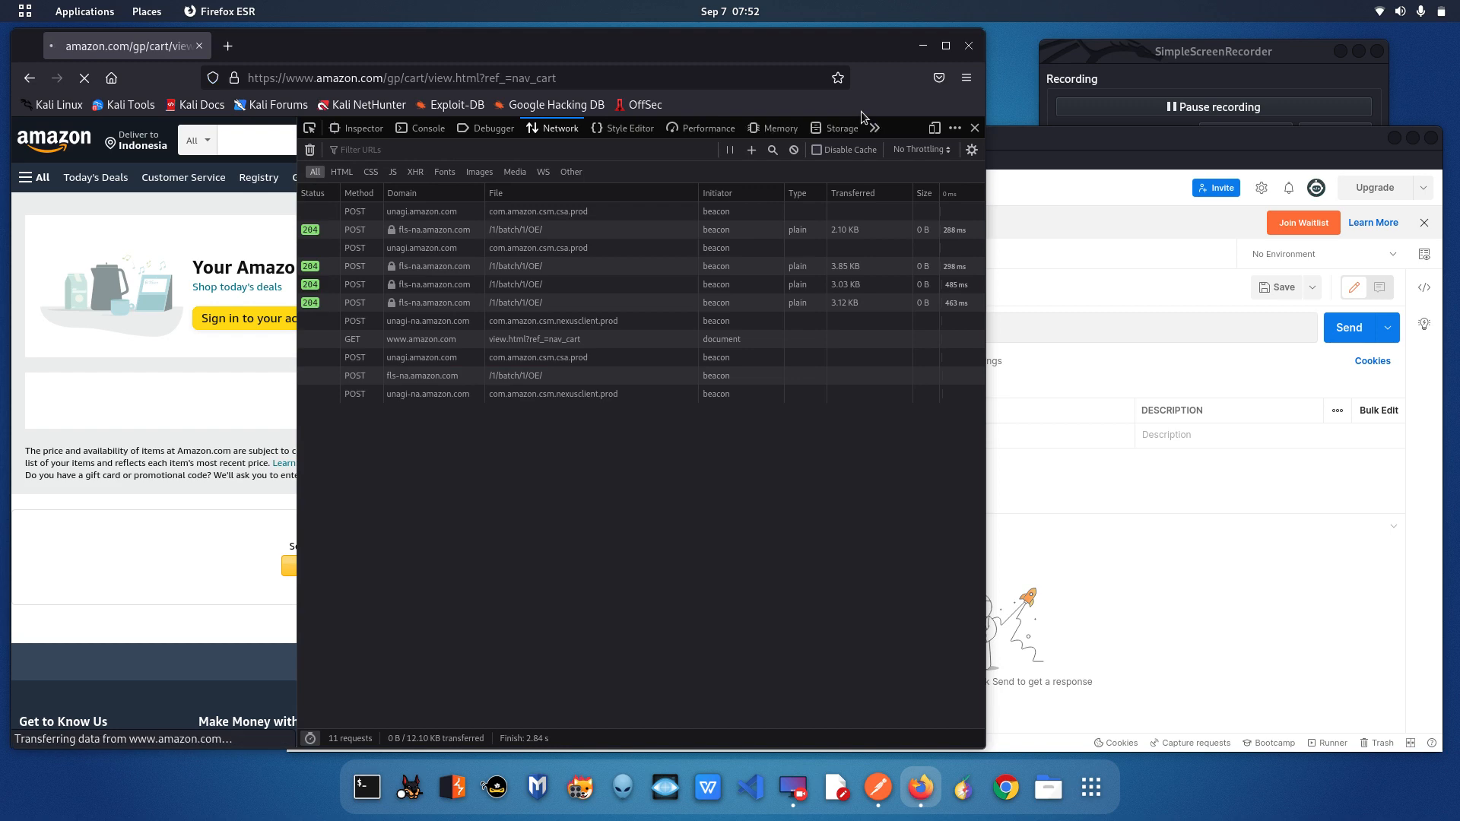
pyautogui.click(1089, 47)
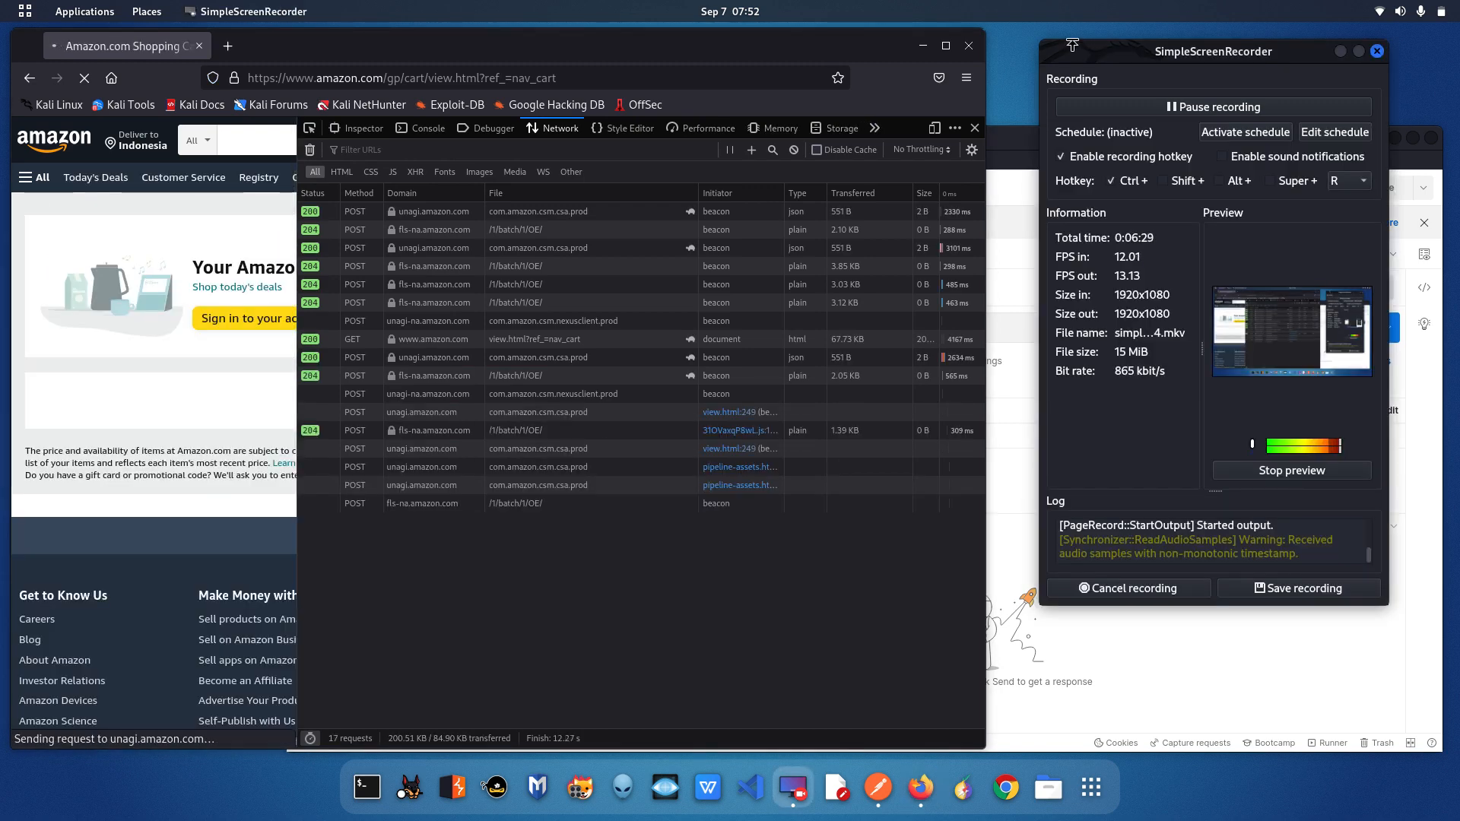
pyautogui.click(858, 47)
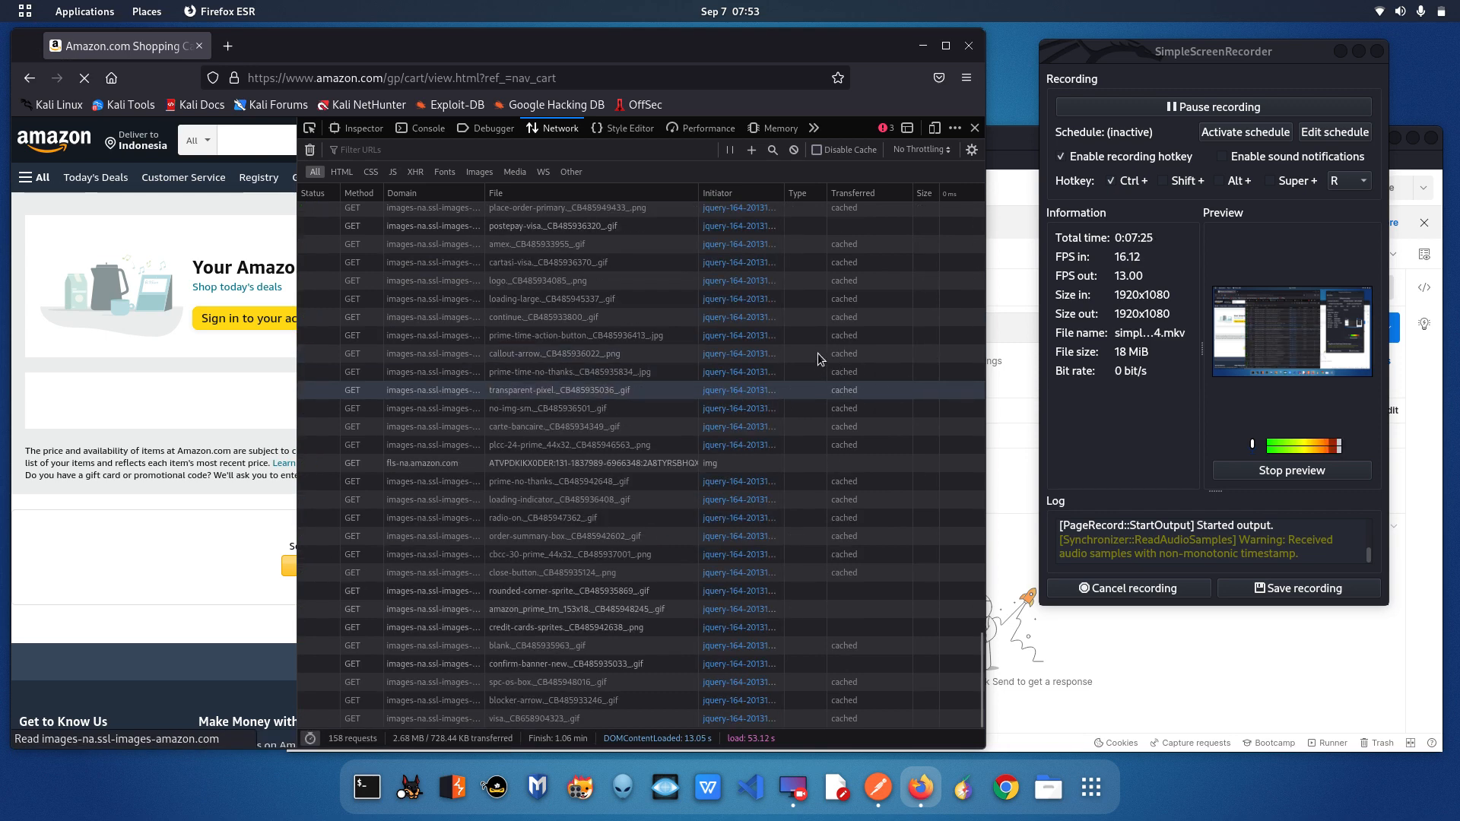
# Step: Look through the captured network requests of the cart page back to the first one
pyautogui.scroll(6, 852, 338)
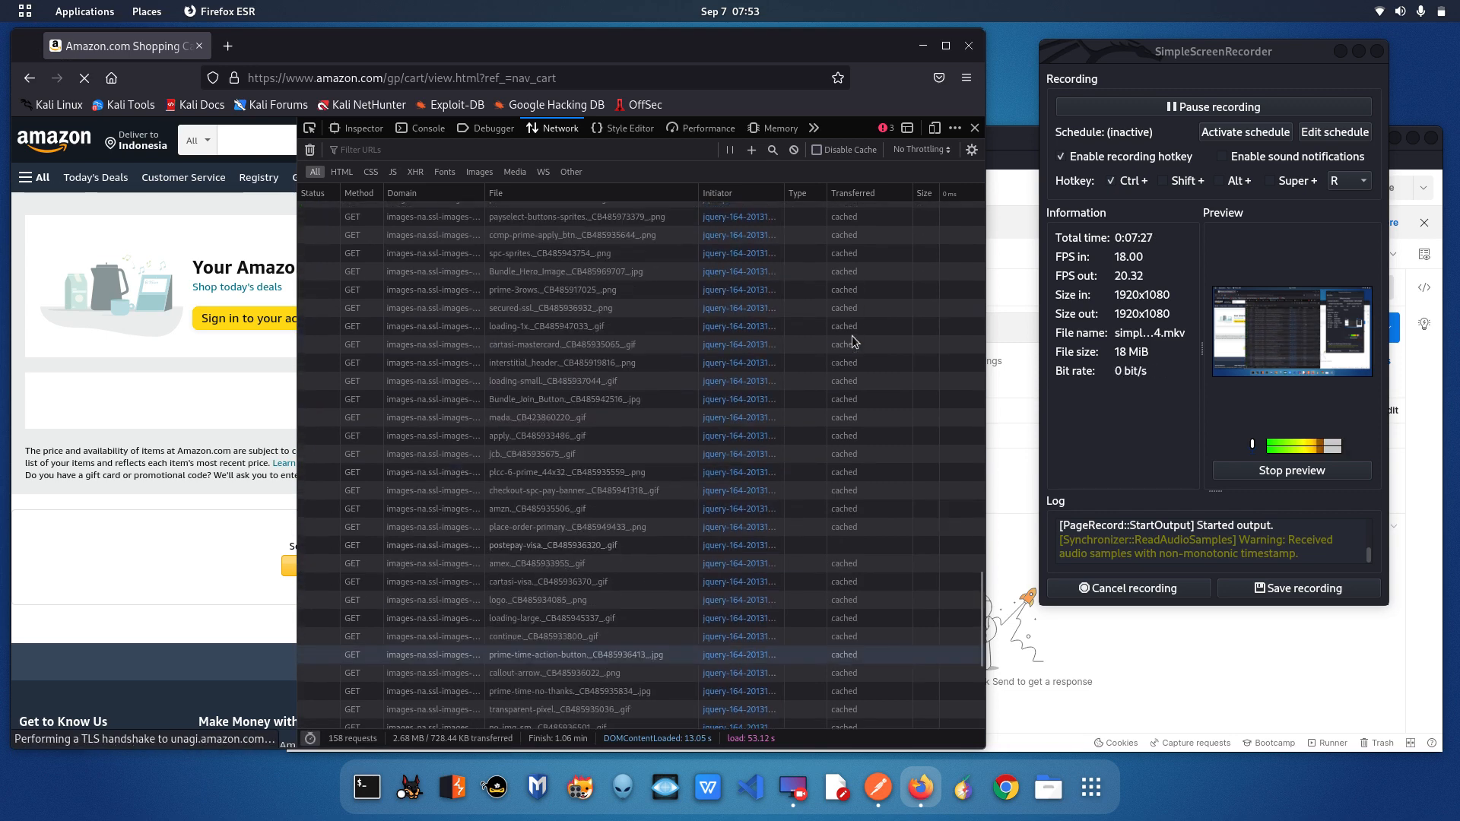
pyautogui.scroll(10, 852, 336)
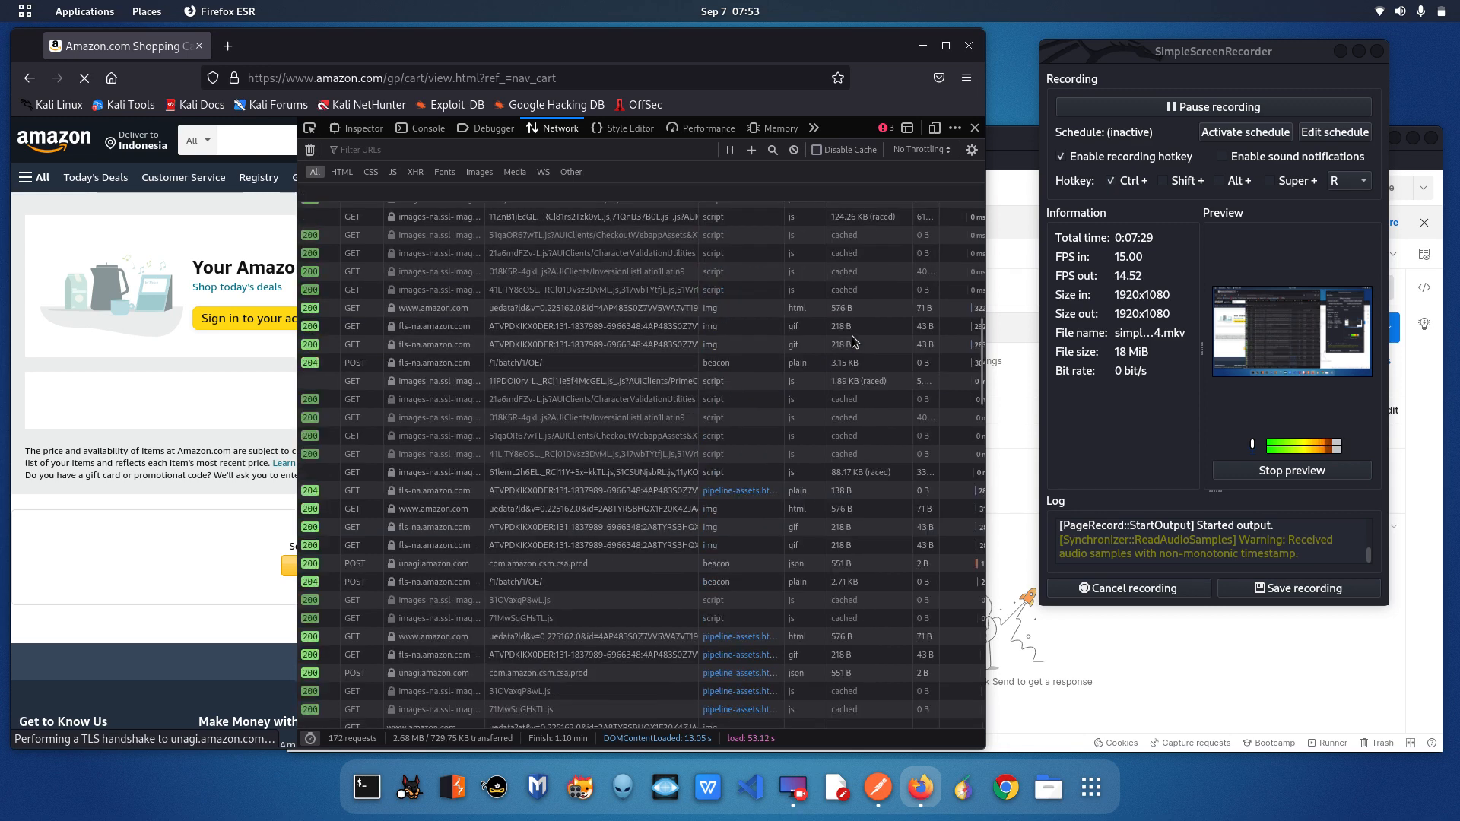
pyautogui.scroll(7, 852, 336)
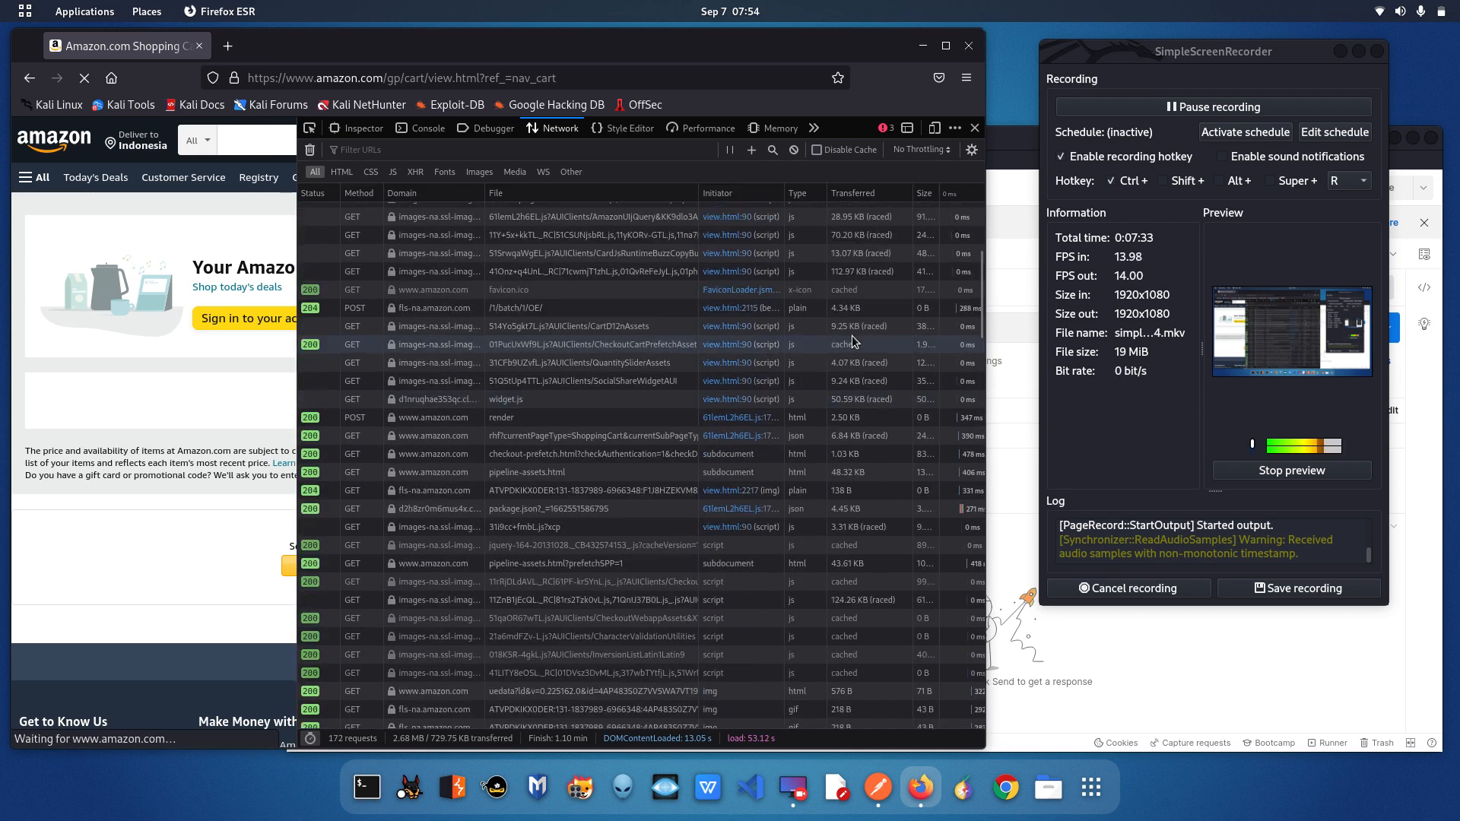
pyautogui.scroll(1, 852, 335)
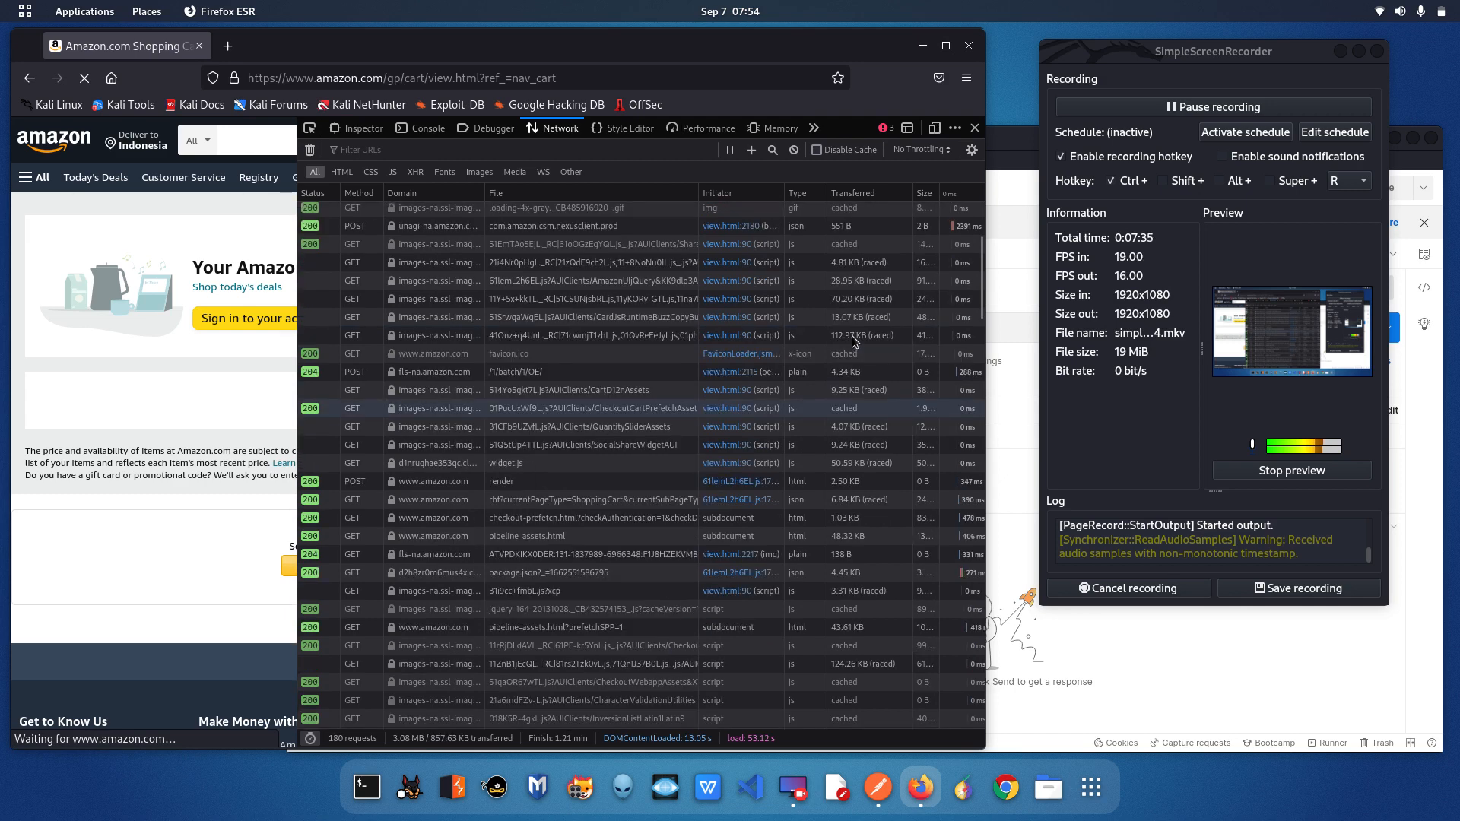
pyautogui.scroll(6, 854, 340)
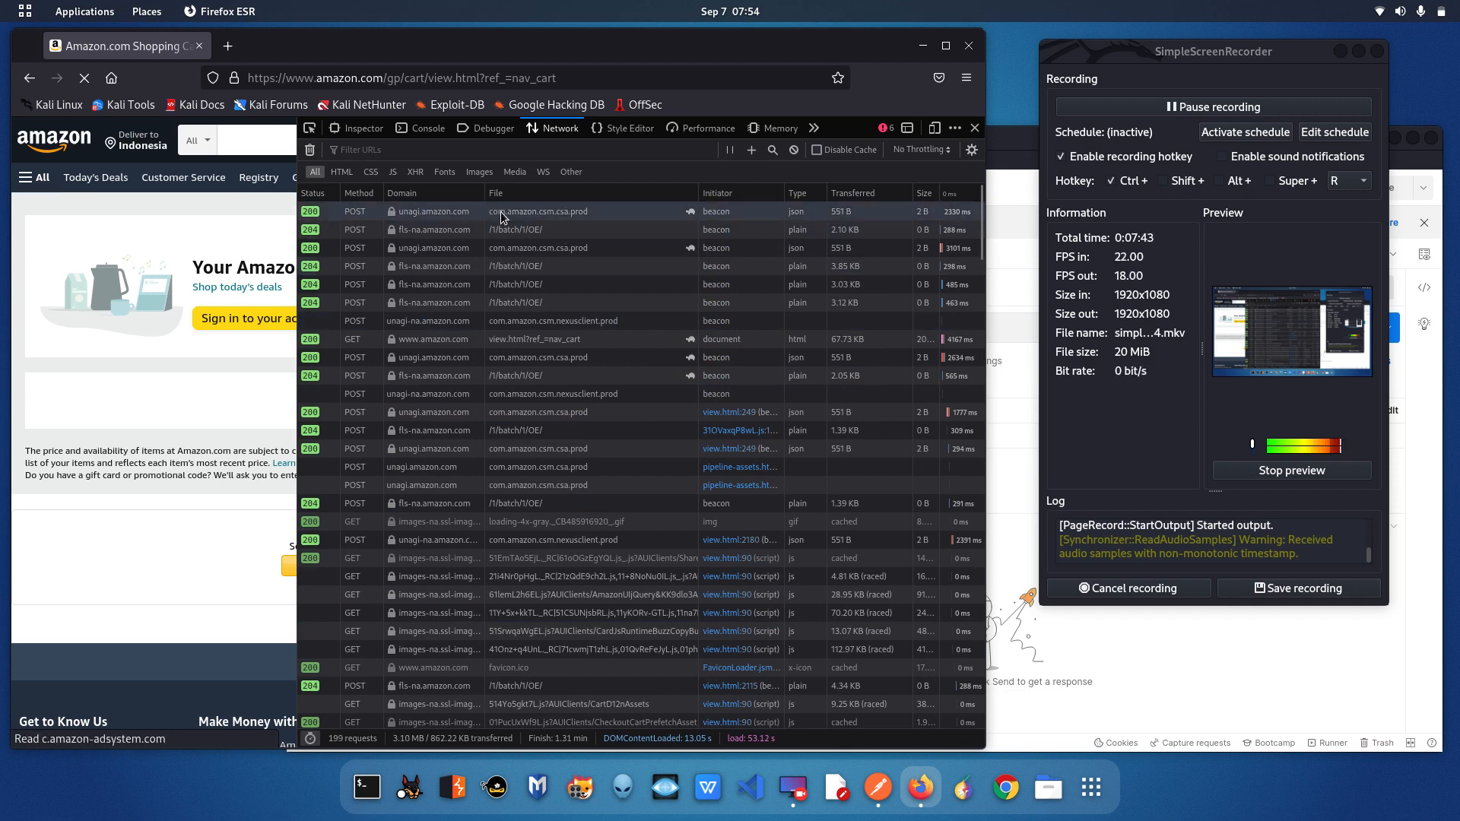
# Step: Examine the headers, cookies, request payload and response of the first com.amazon.csm.csa.prod POST request, enlarging its details area
pyautogui.click(588, 217)
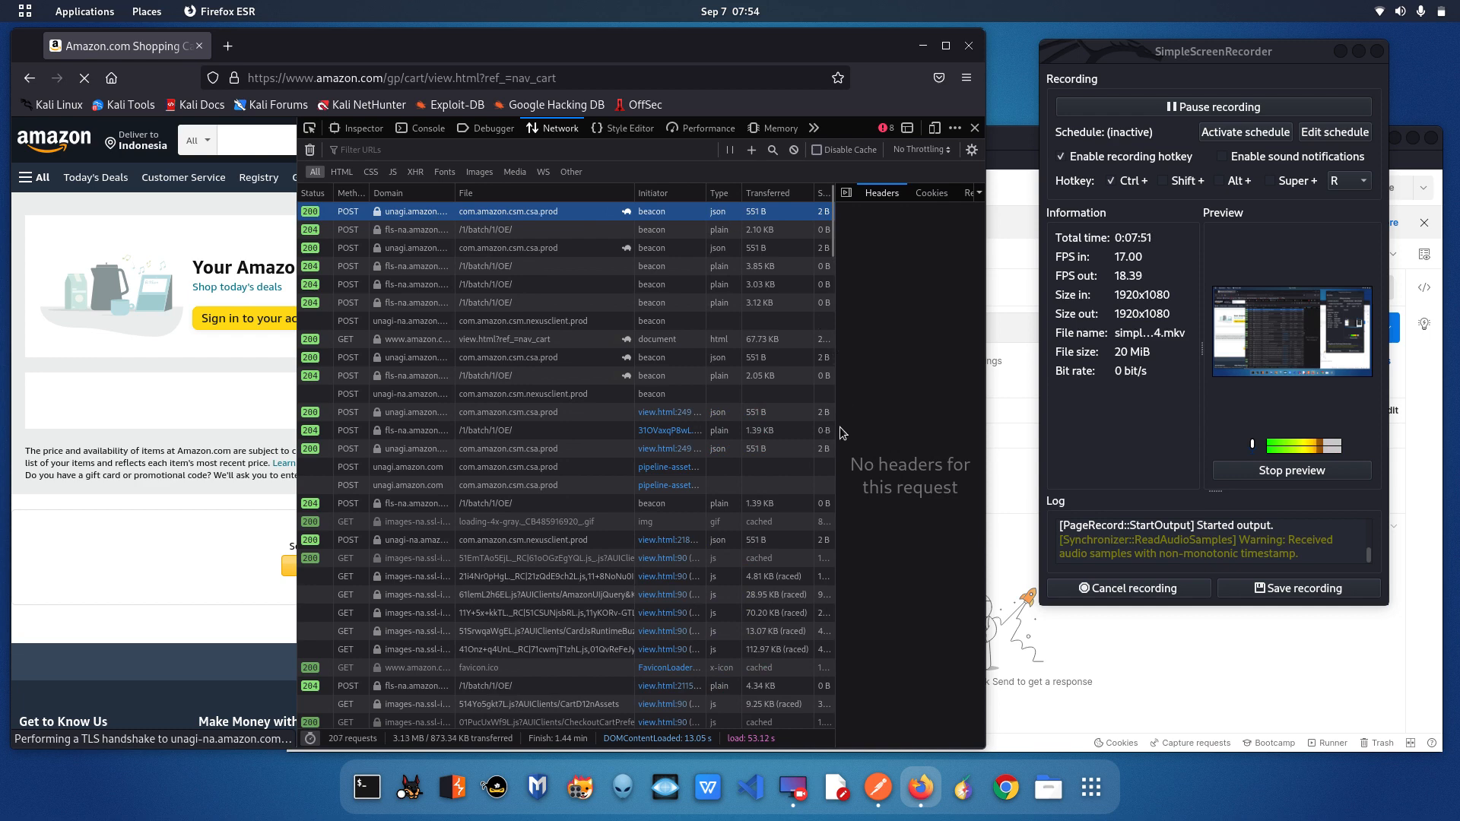
pyautogui.moveTo(723, 419); pyautogui.dragTo(724, 419)
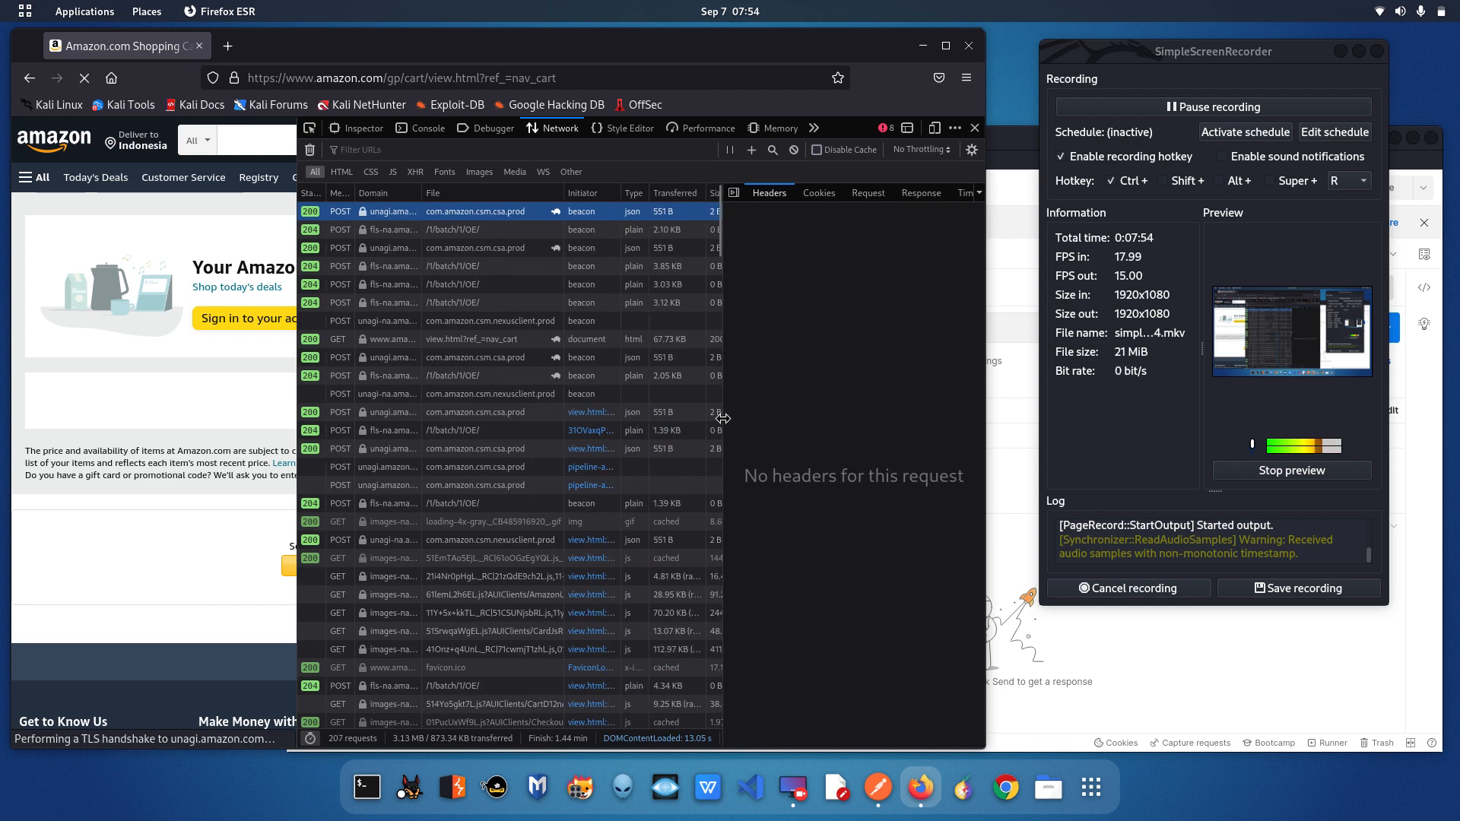
pyautogui.click(814, 195)
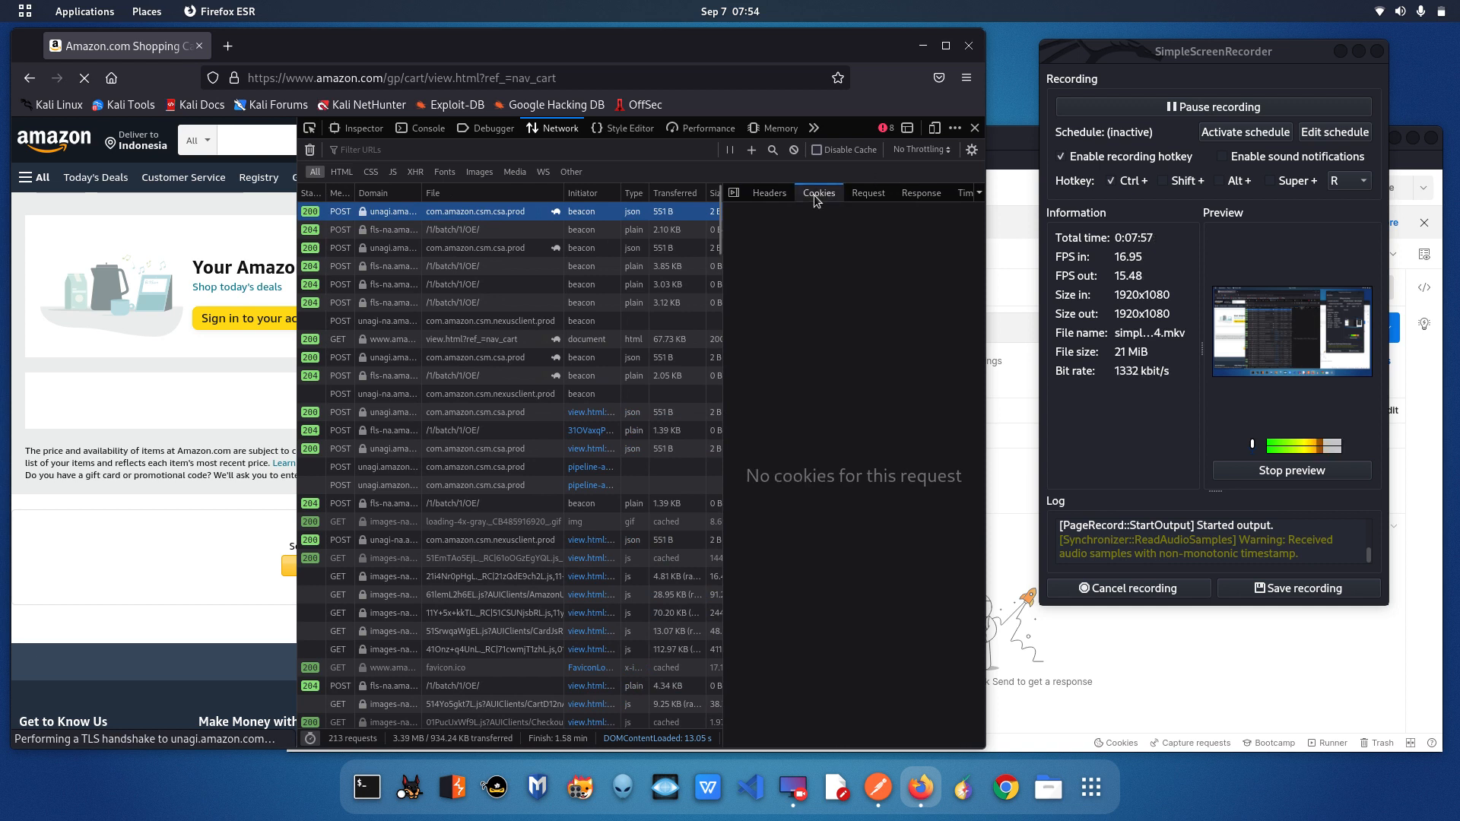
pyautogui.click(874, 194)
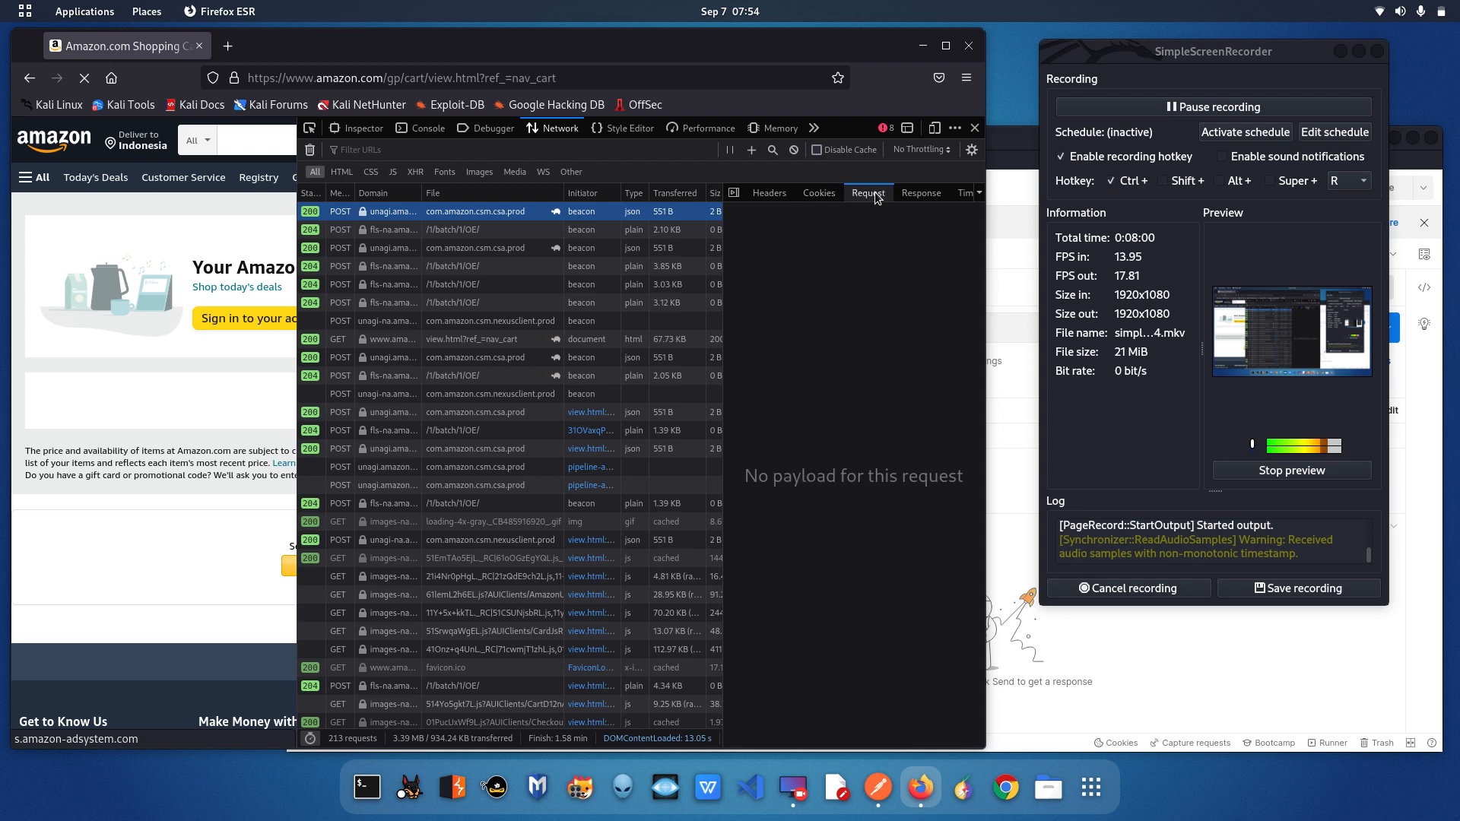
pyautogui.click(919, 196)
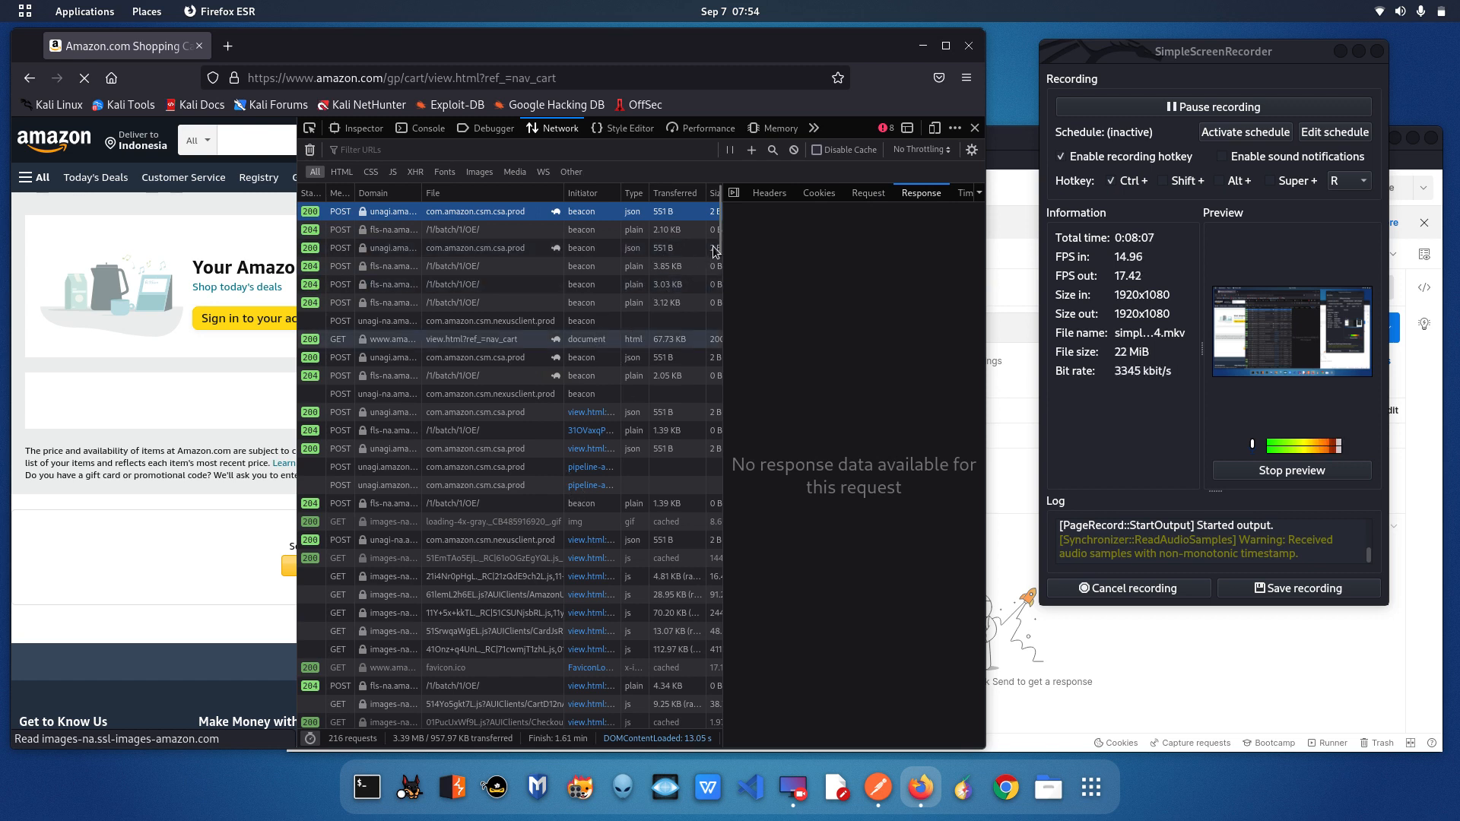
# Step: Examine the request payloads and responses of further com.amazon.csm.csa.prod POST requests near the beginning of the captured requests
pyautogui.click(628, 253)
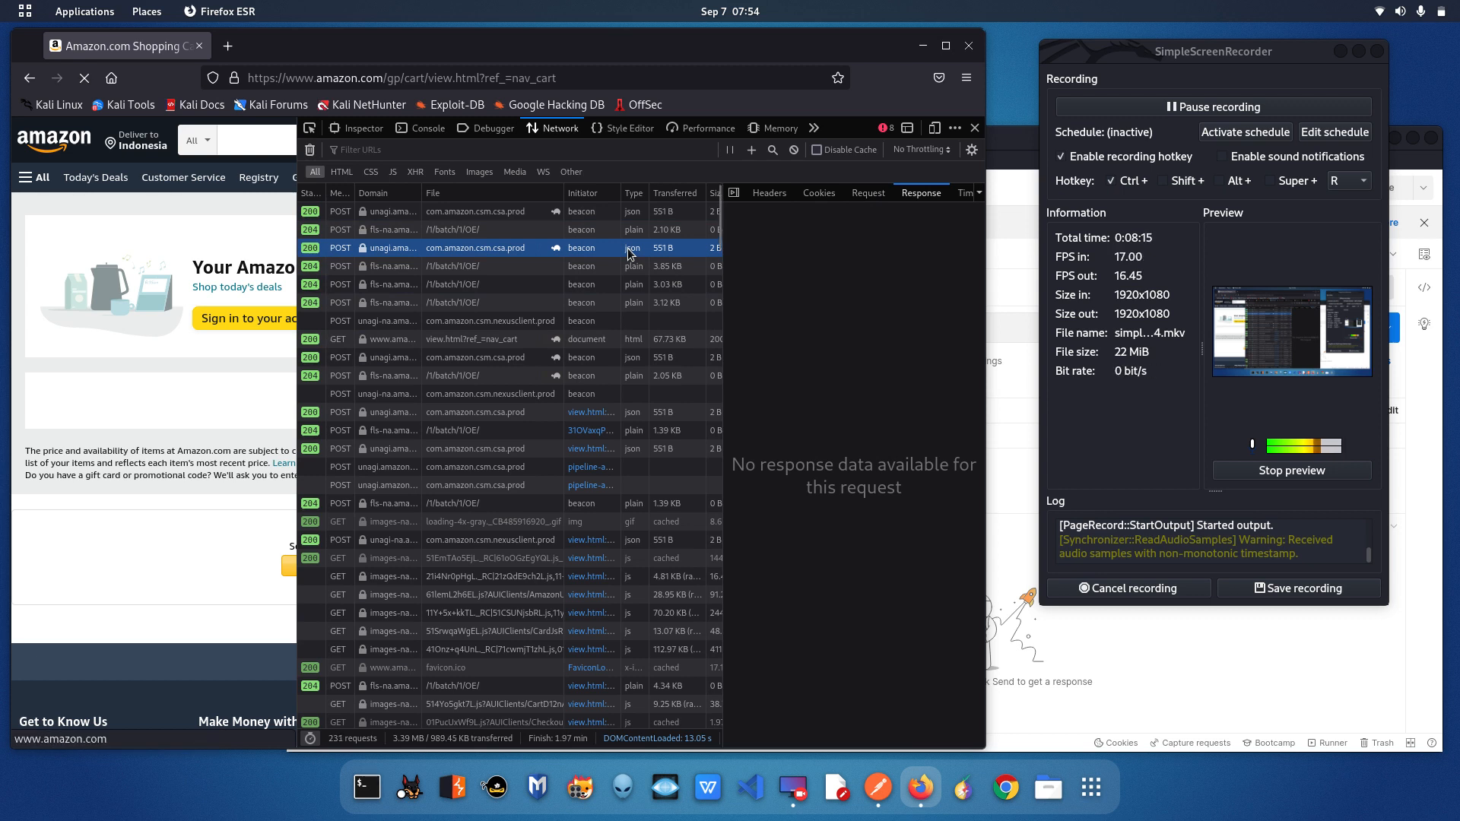
pyautogui.click(863, 194)
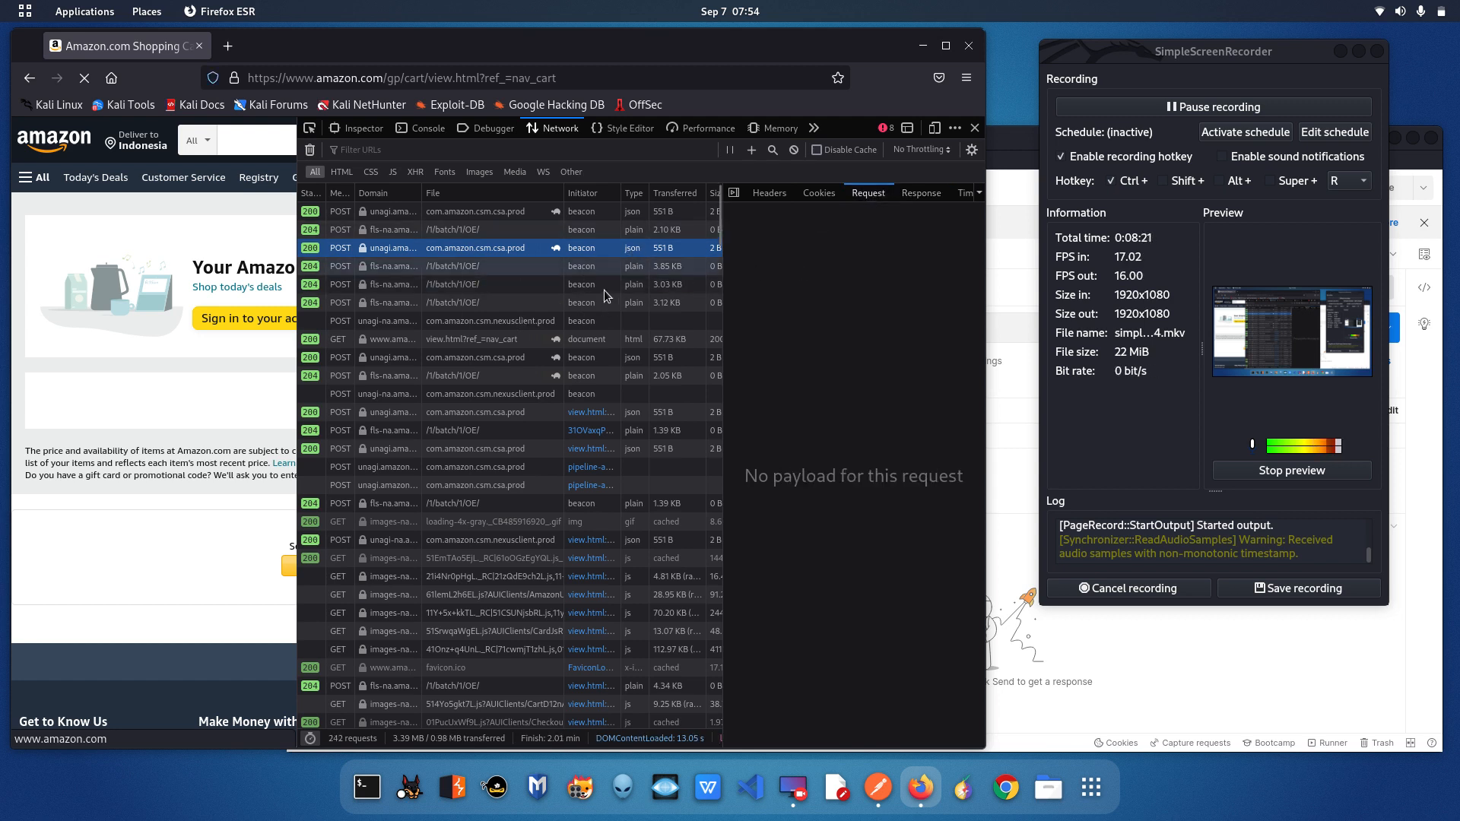
pyautogui.click(493, 358)
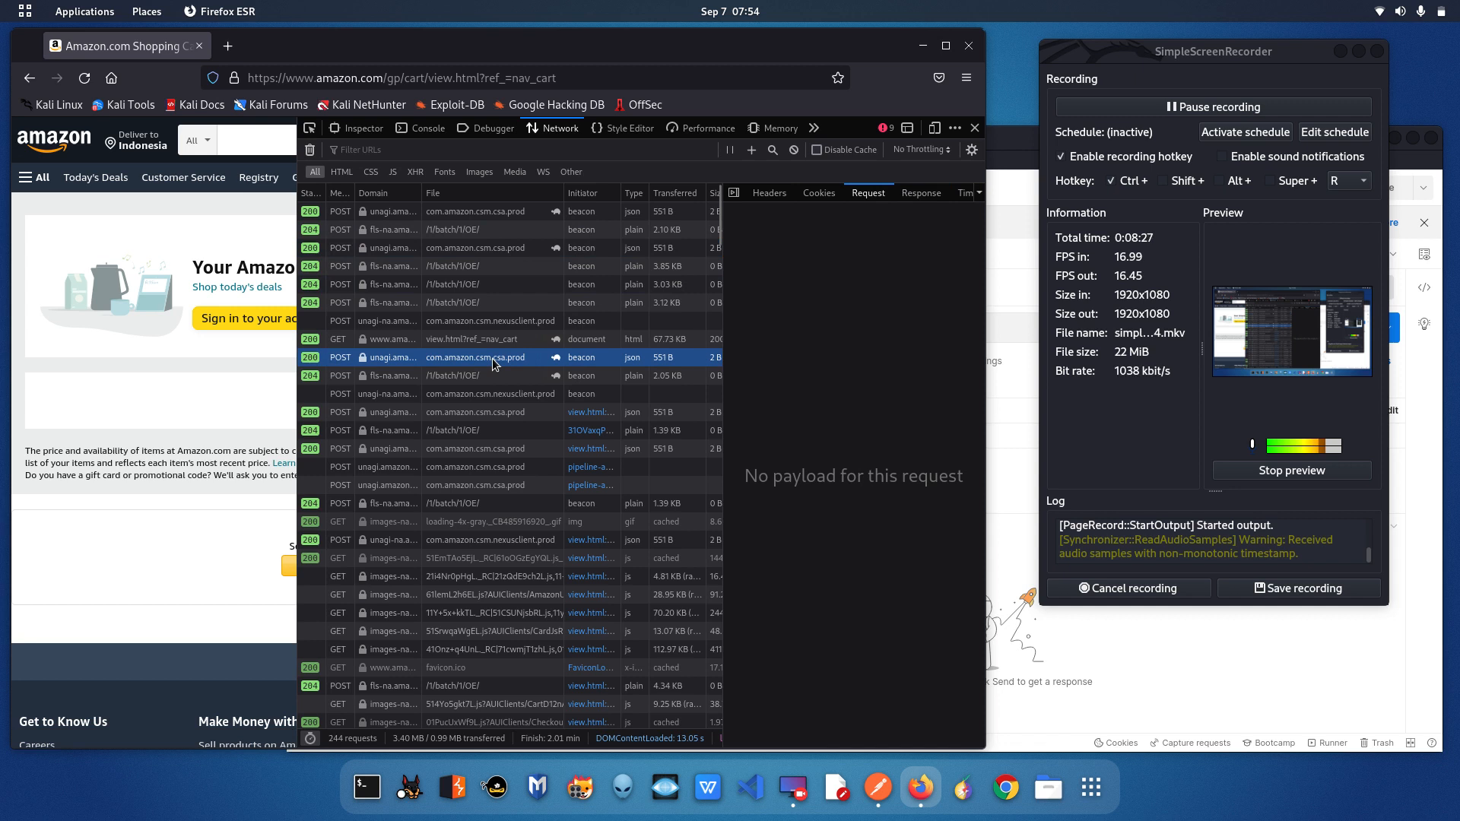
pyautogui.click(526, 412)
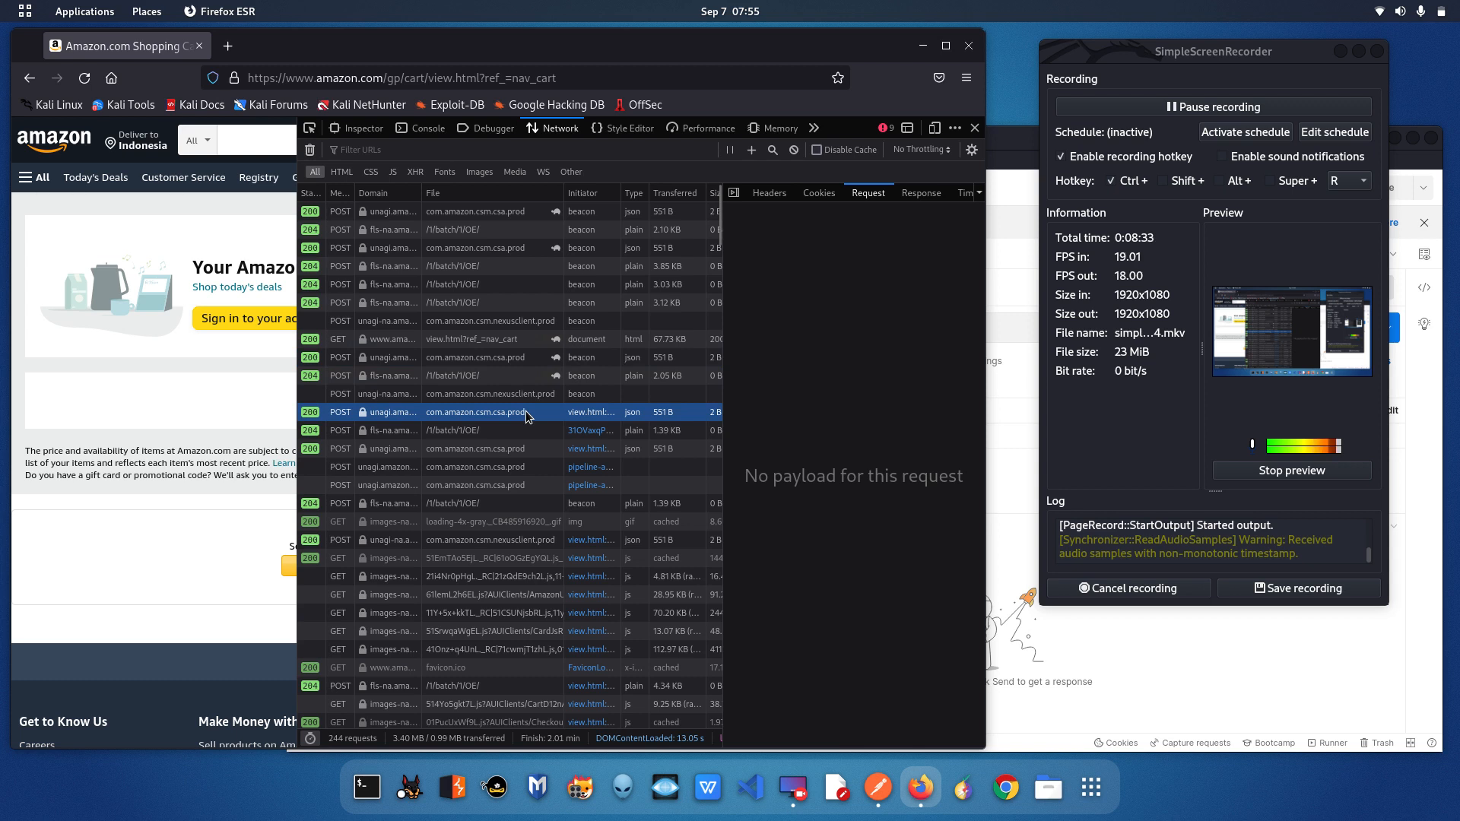
pyautogui.click(923, 199)
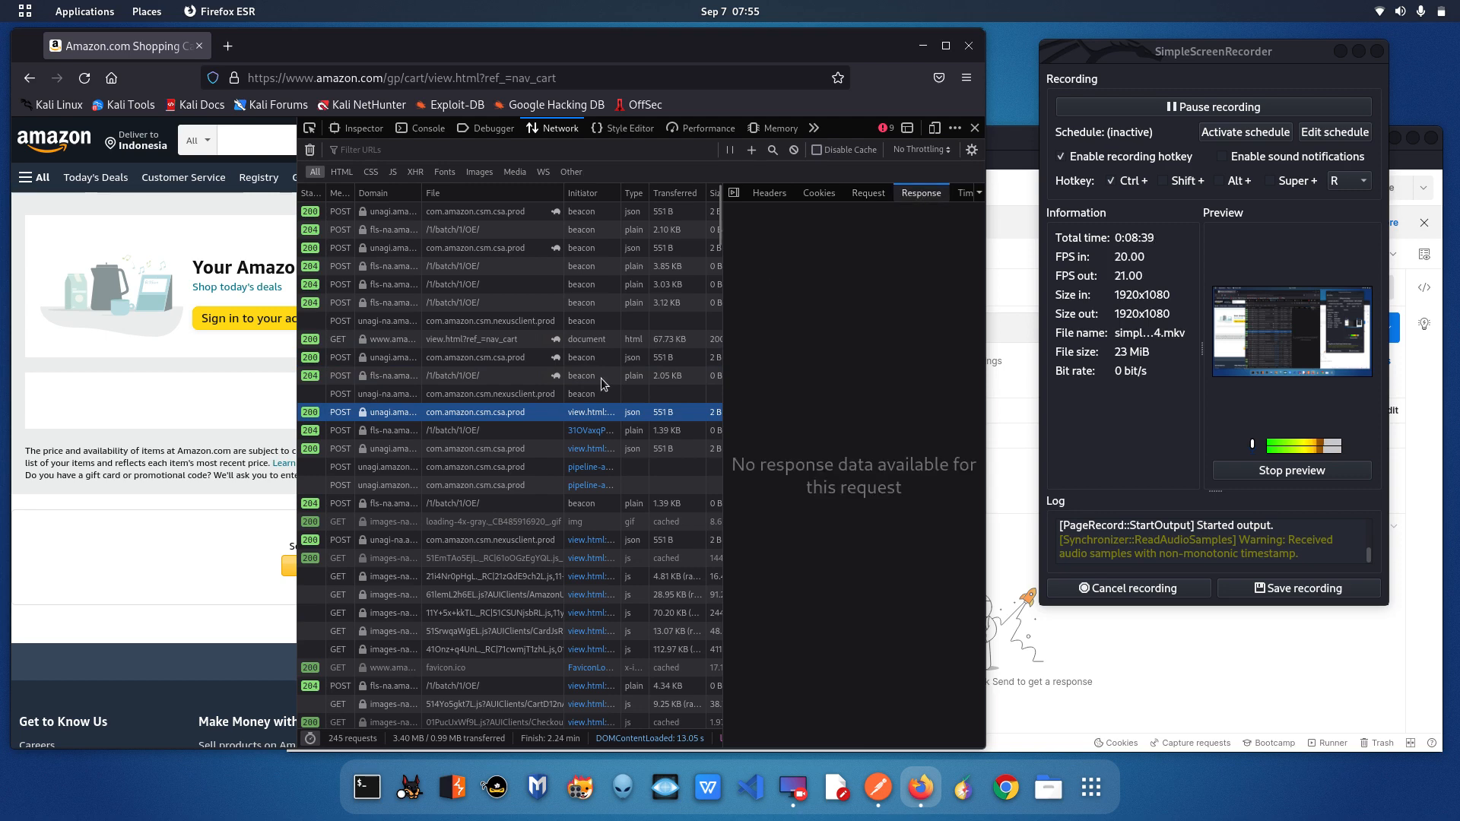
# Step: Examine the response and the full request payload of the last successful com.amazon.csm.csa.prod POST request near the end of the captured requests
pyautogui.scroll(-10, 563, 403)
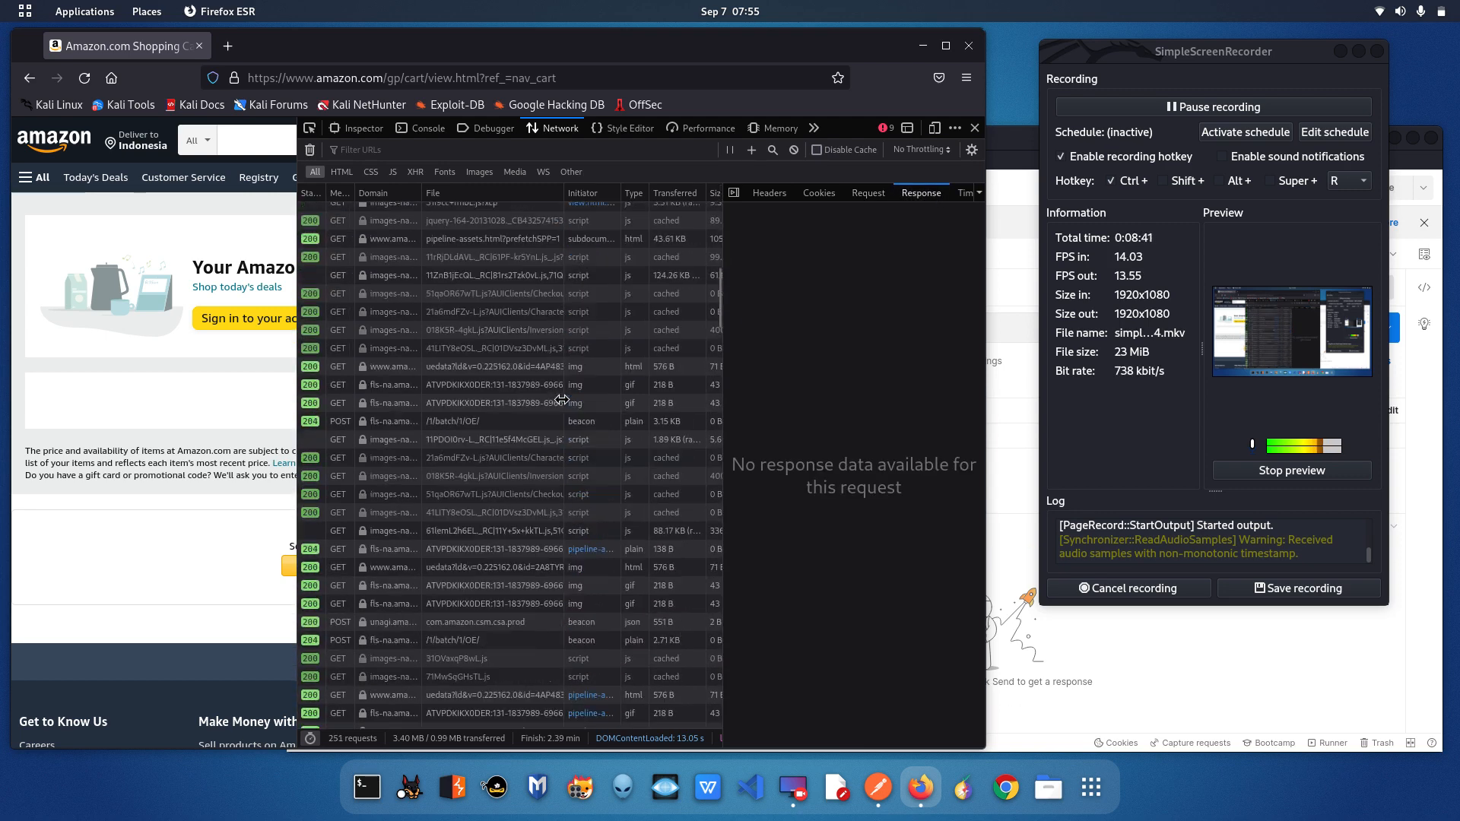
pyautogui.scroll(-10, 559, 399)
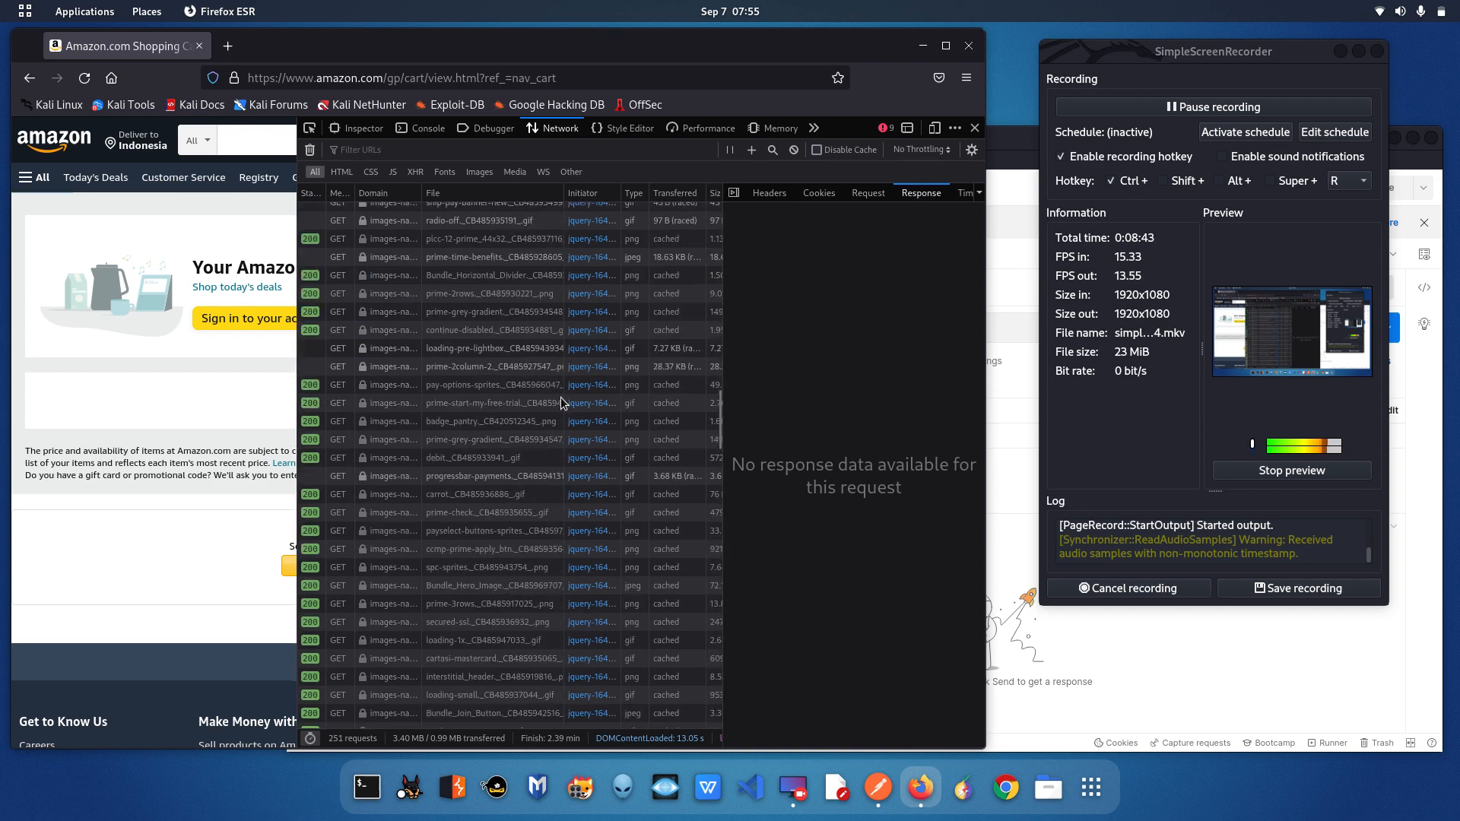
pyautogui.scroll(-10, 560, 396)
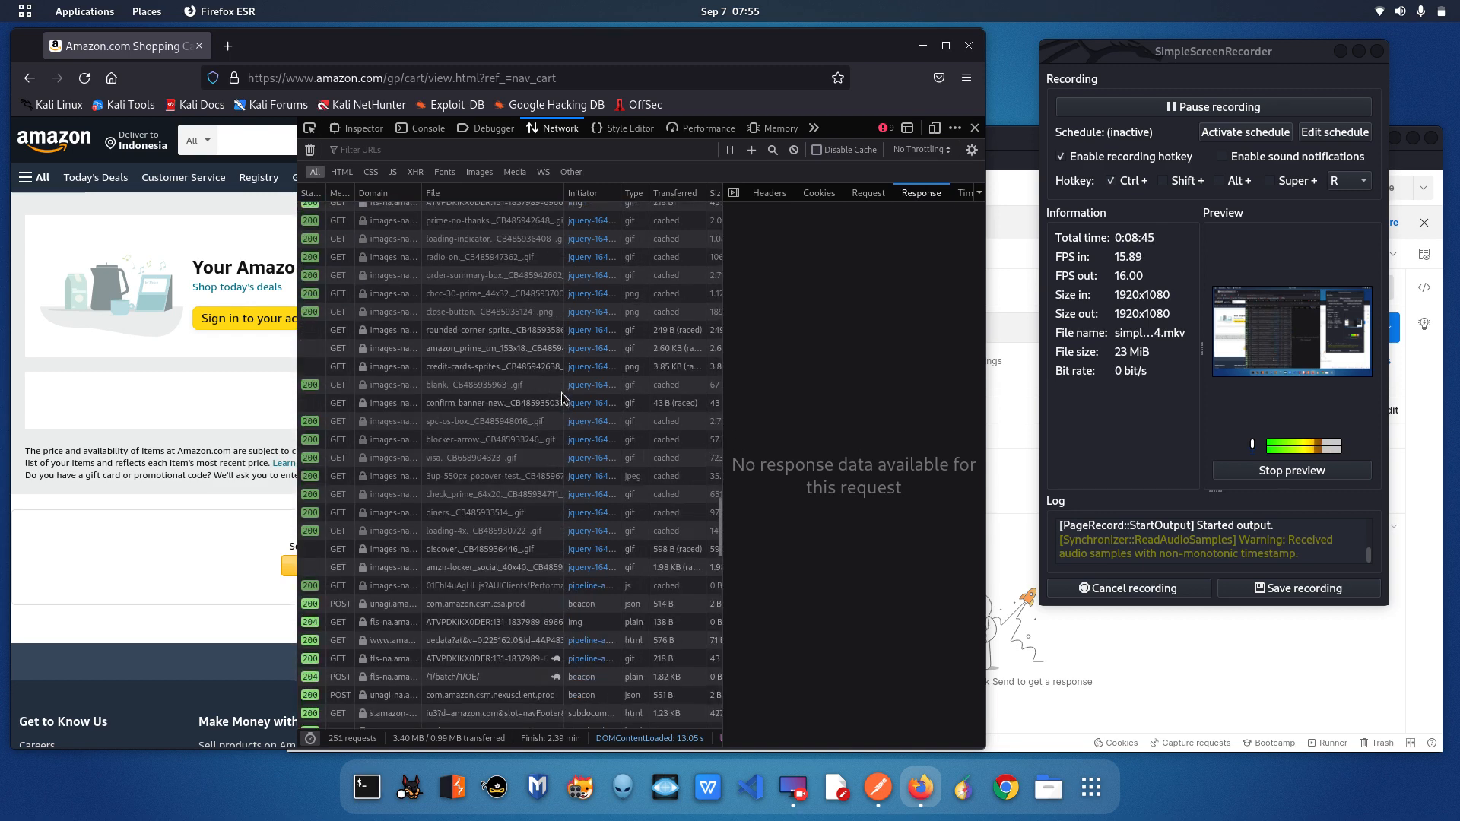
pyautogui.scroll(-10, 563, 395)
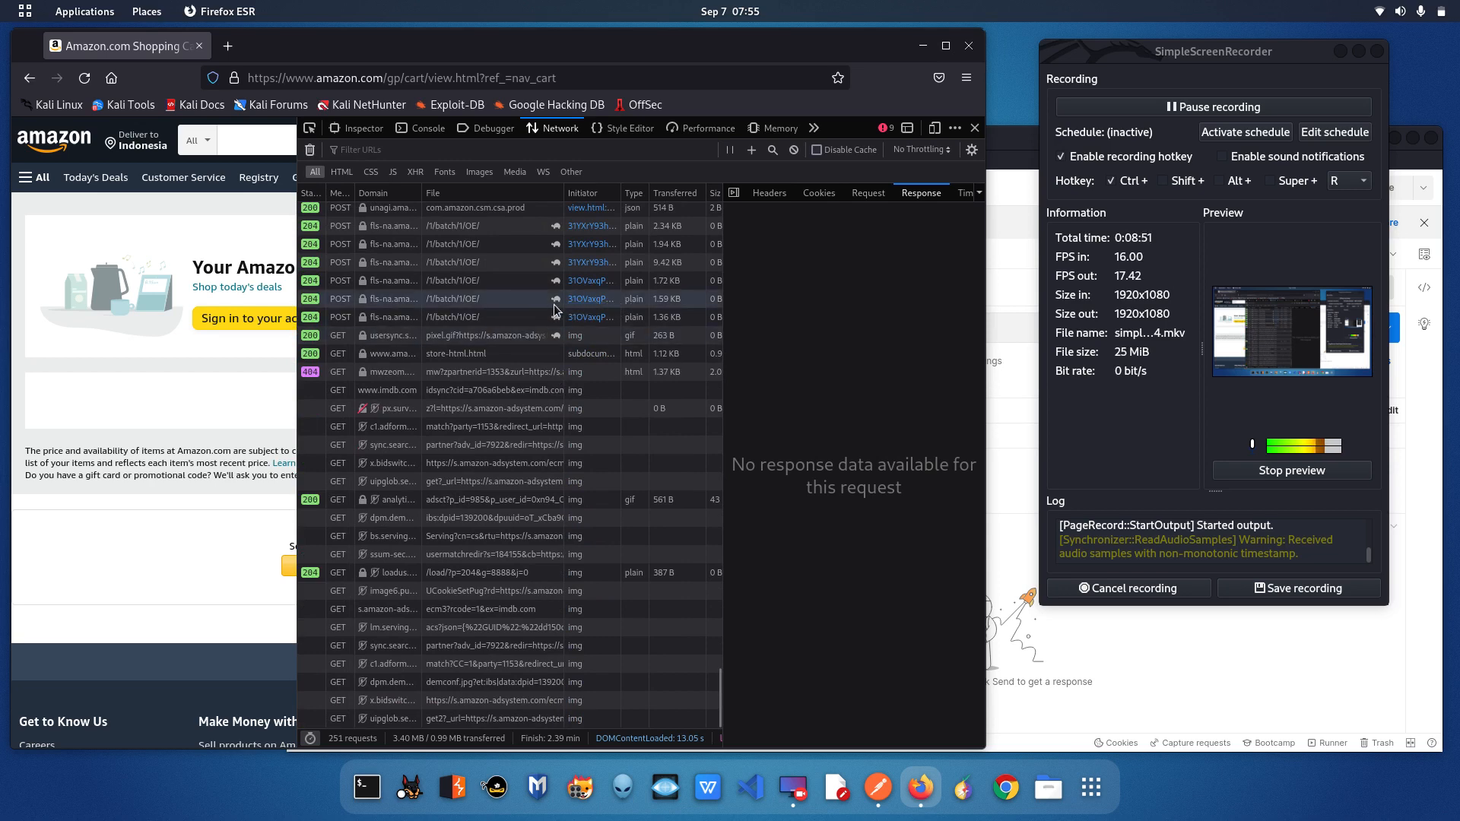
pyautogui.scroll(2, 643, 363)
pyautogui.scroll(2, 643, 362)
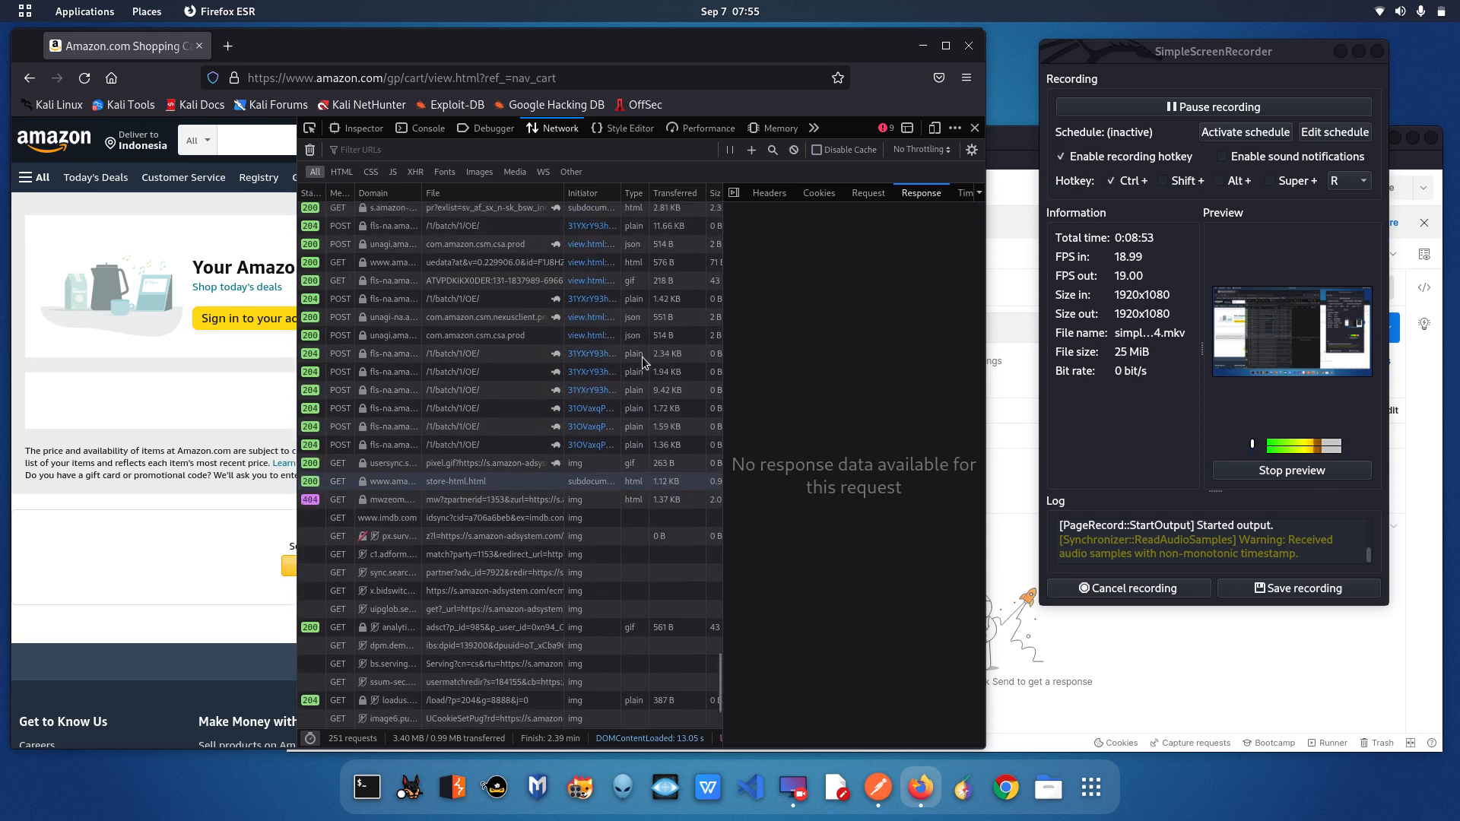
pyautogui.click(522, 337)
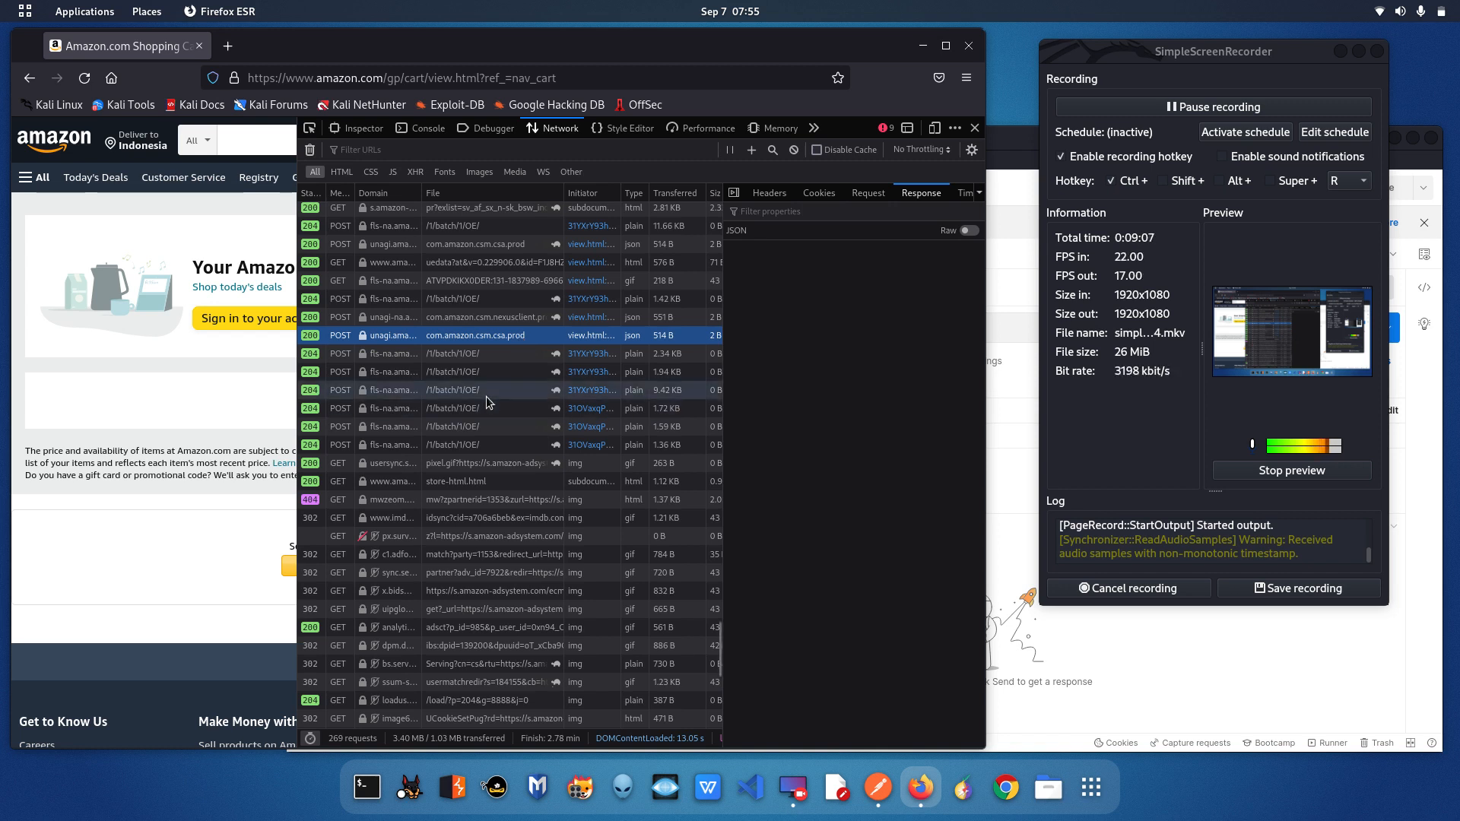
pyautogui.click(865, 195)
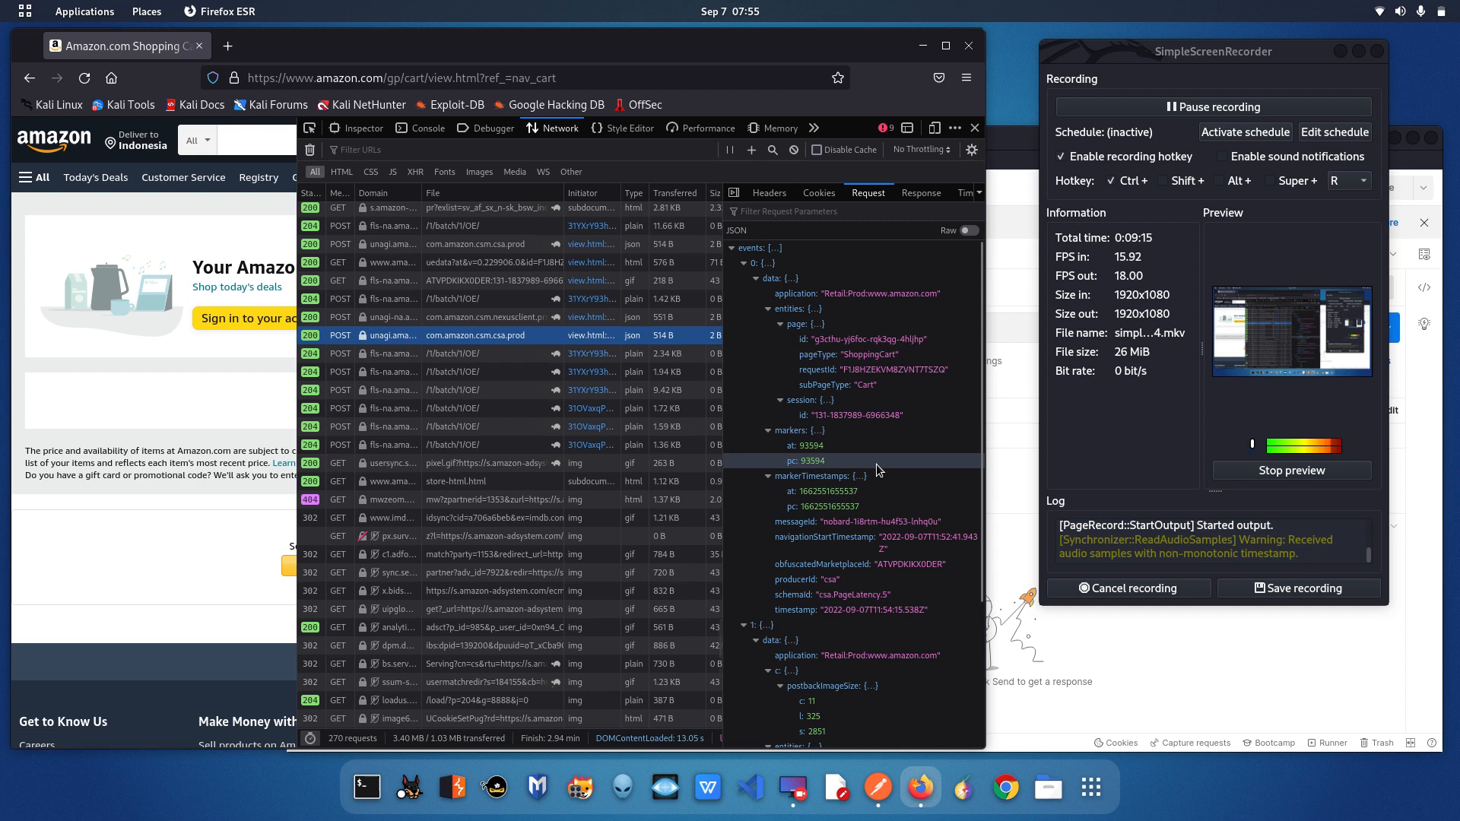
pyautogui.scroll(-5, 879, 461)
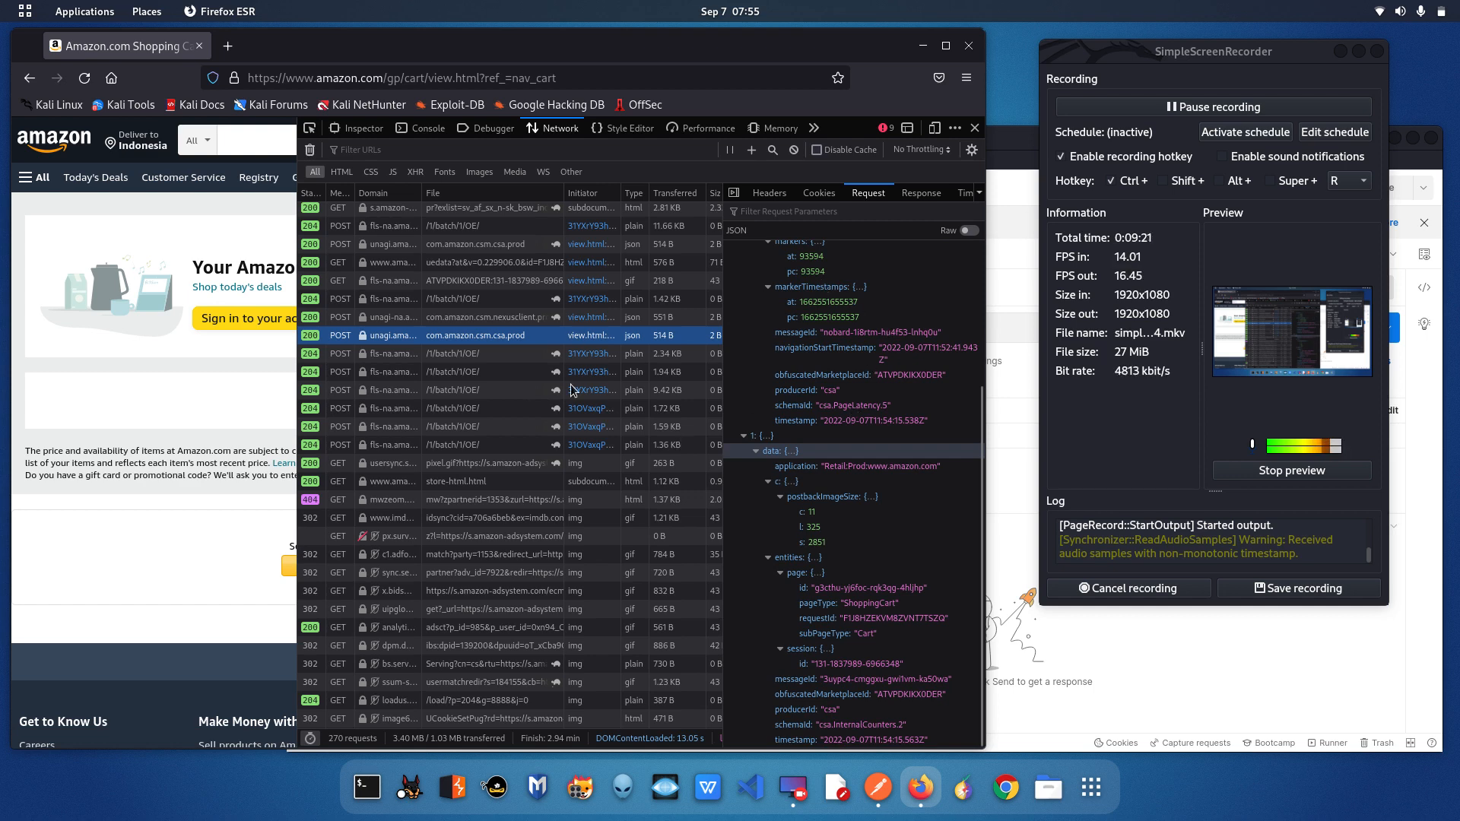
pyautogui.rightClick(495, 340)
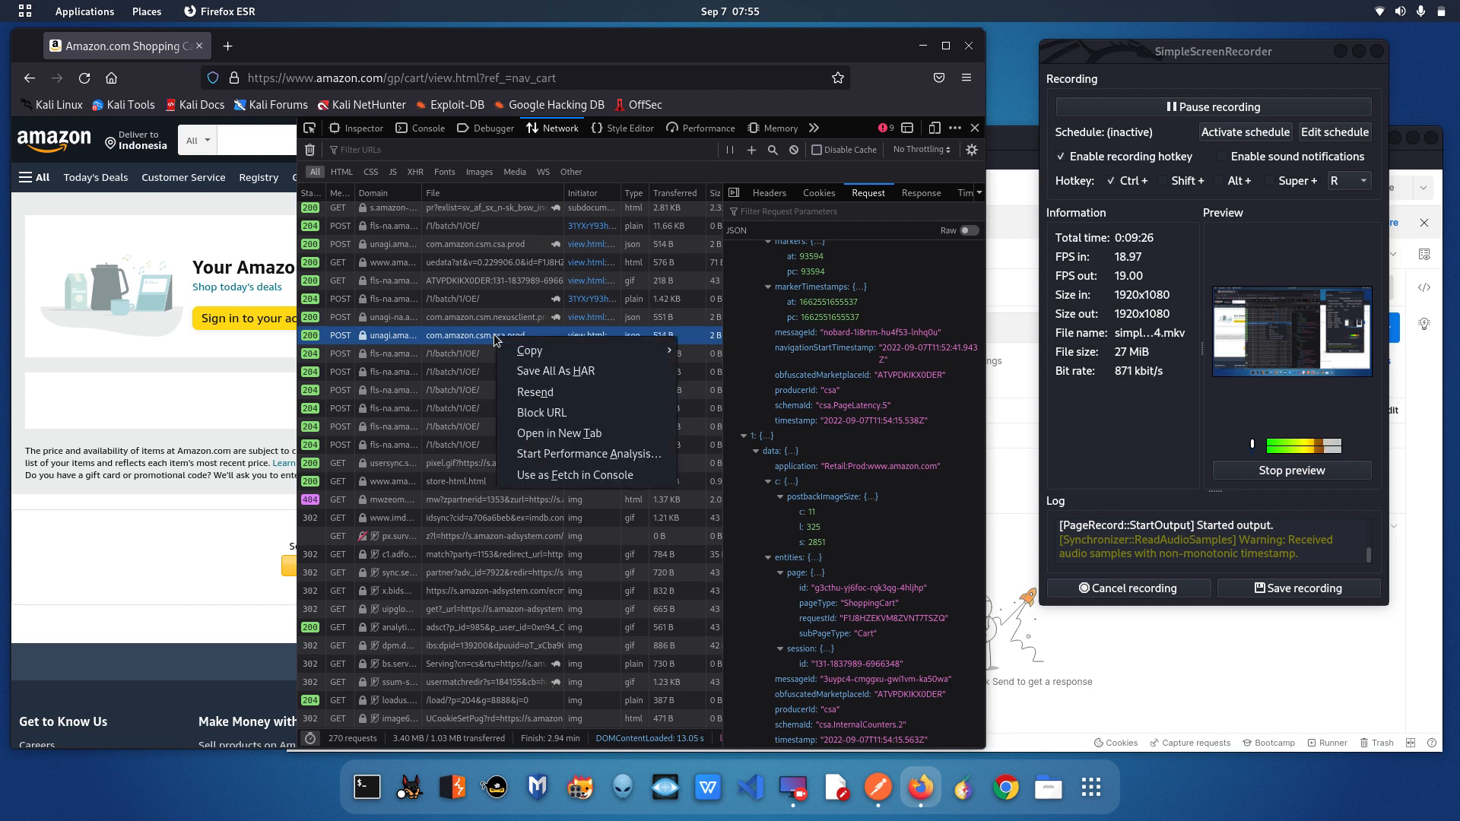
pyautogui.click(909, 394)
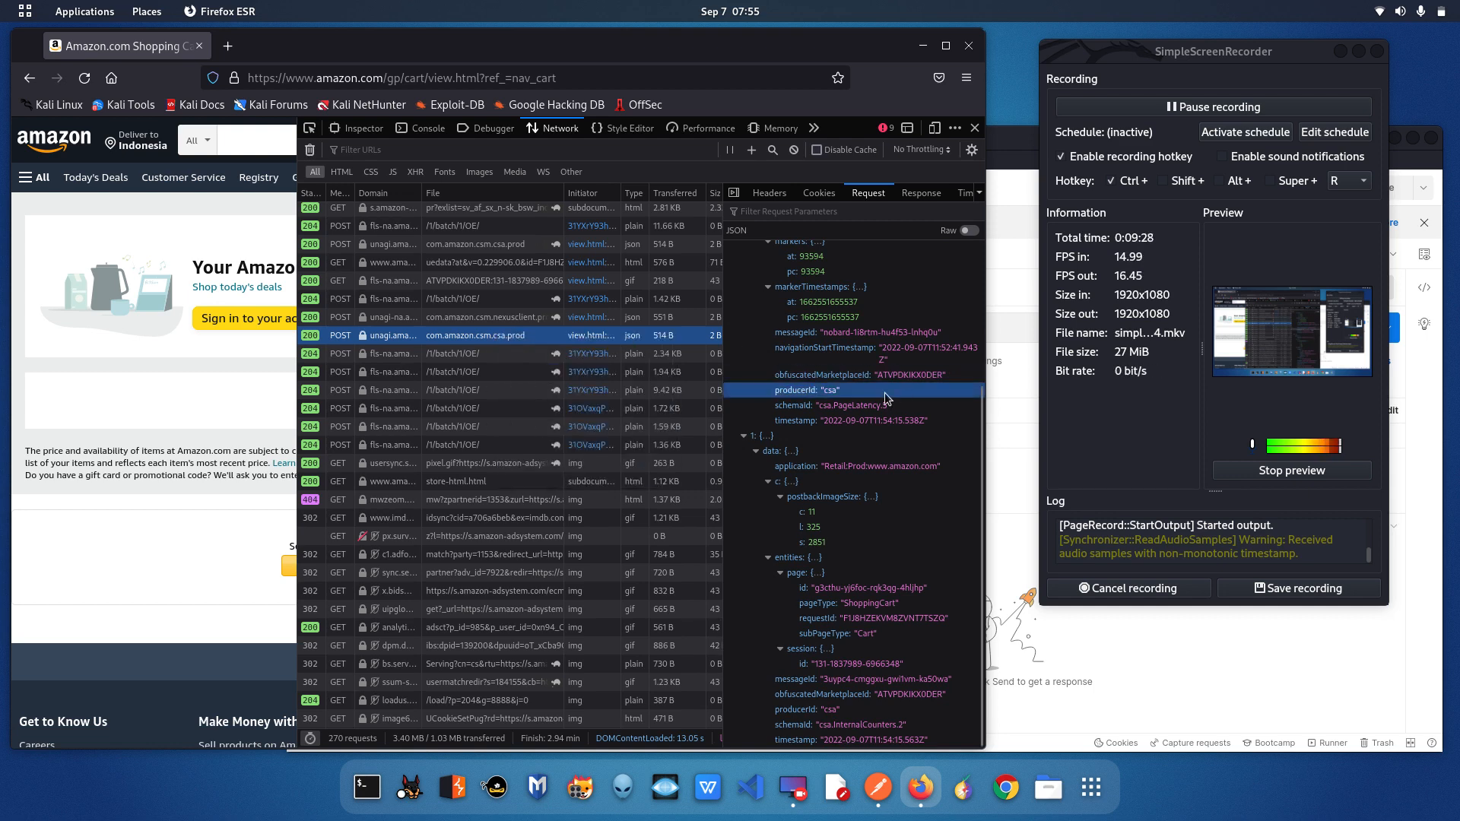
pyautogui.click(775, 196)
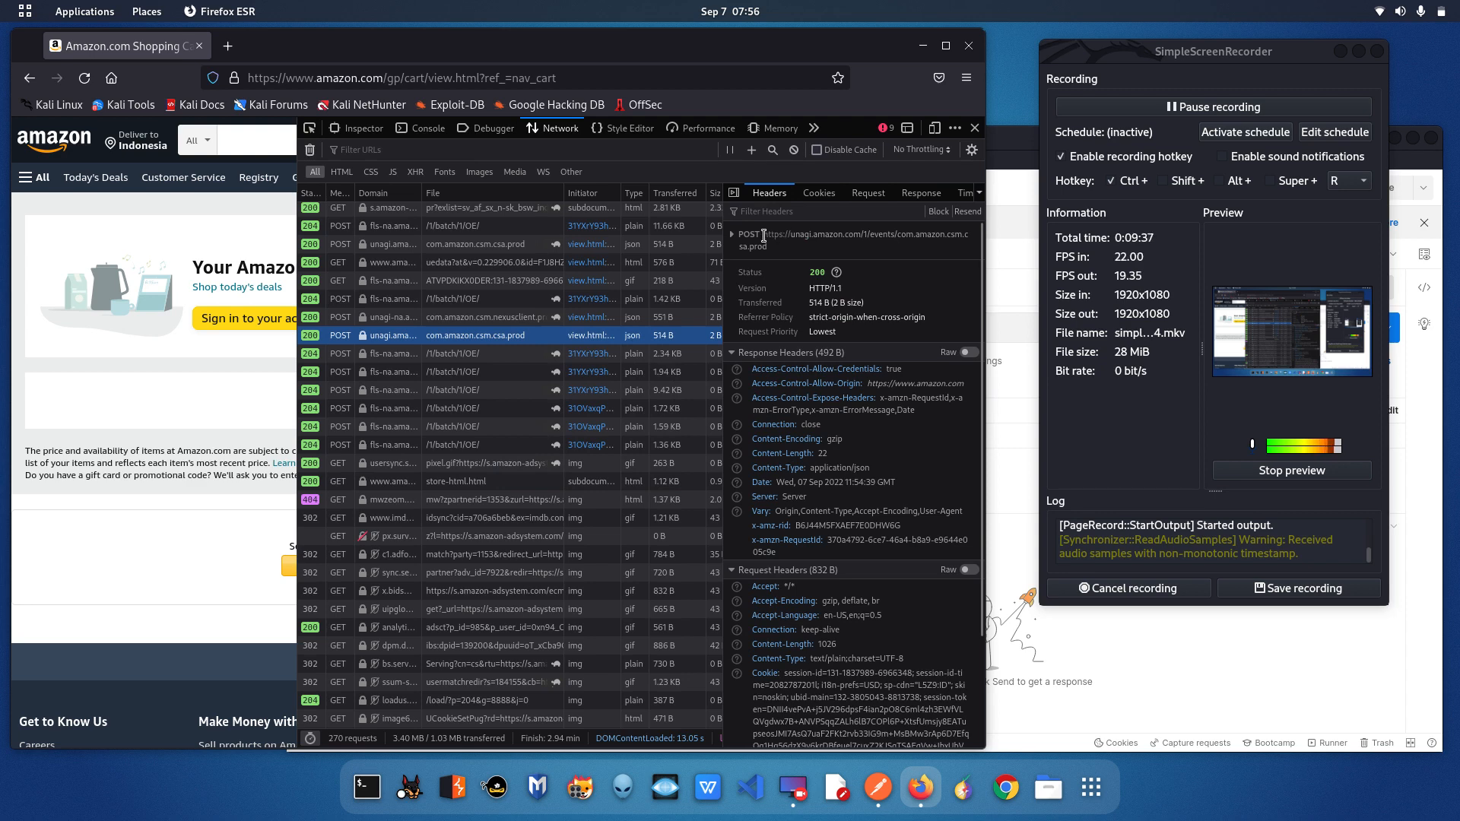
pyautogui.tripleClick(771, 246)
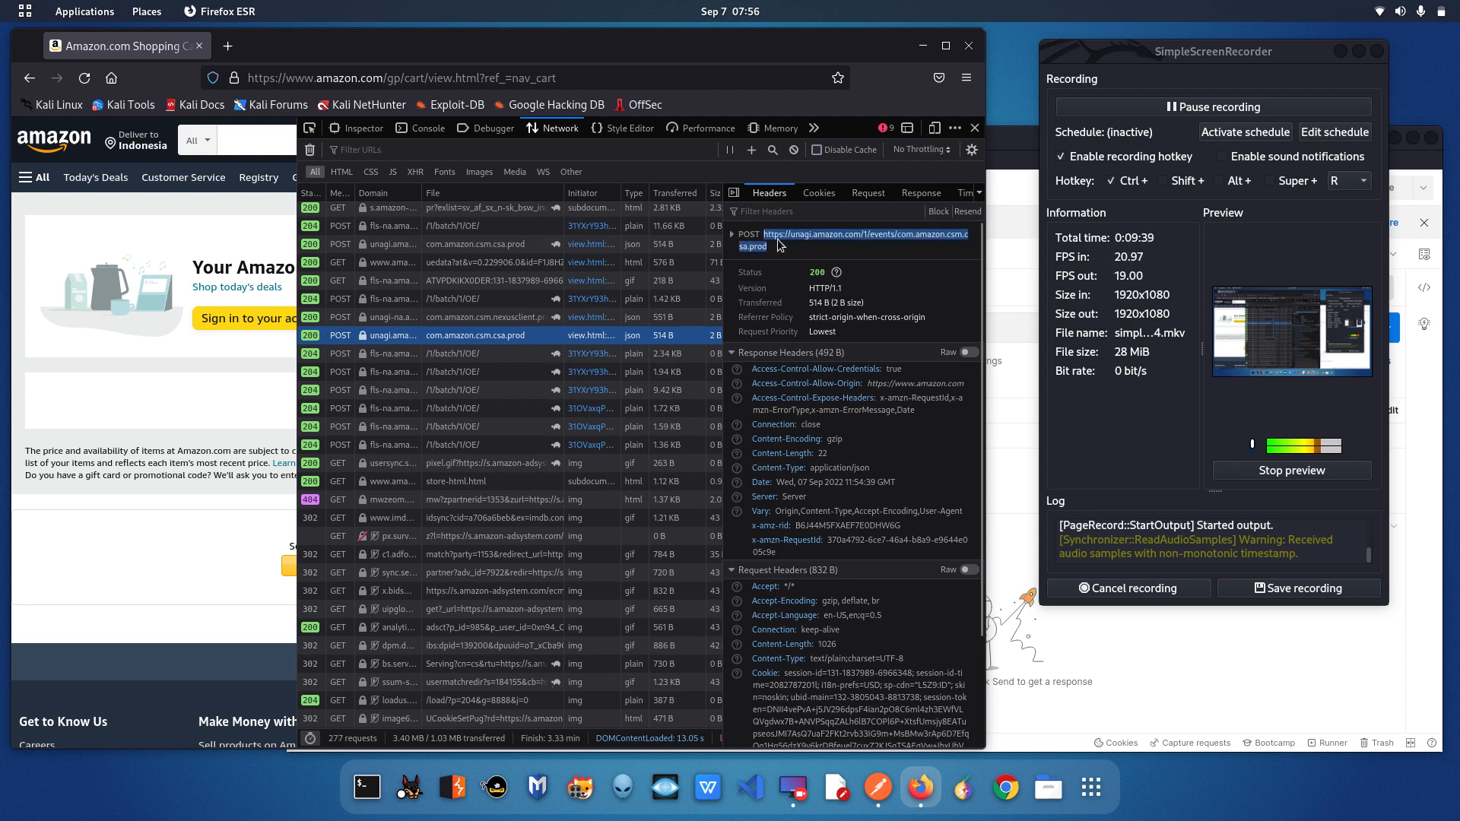
pyautogui.click(781, 240)
pyautogui.rightClick(781, 242)
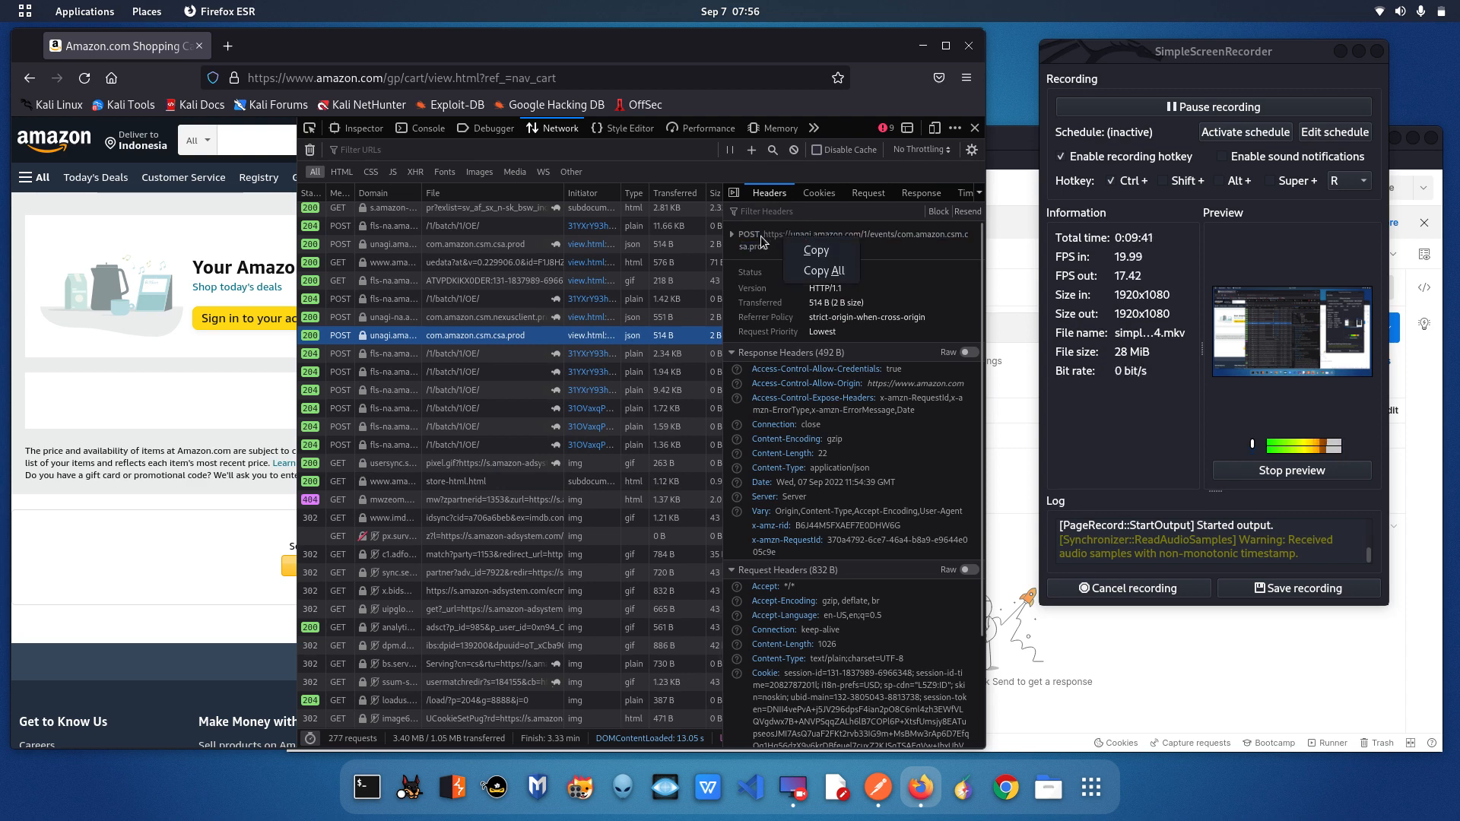
pyautogui.click(774, 254)
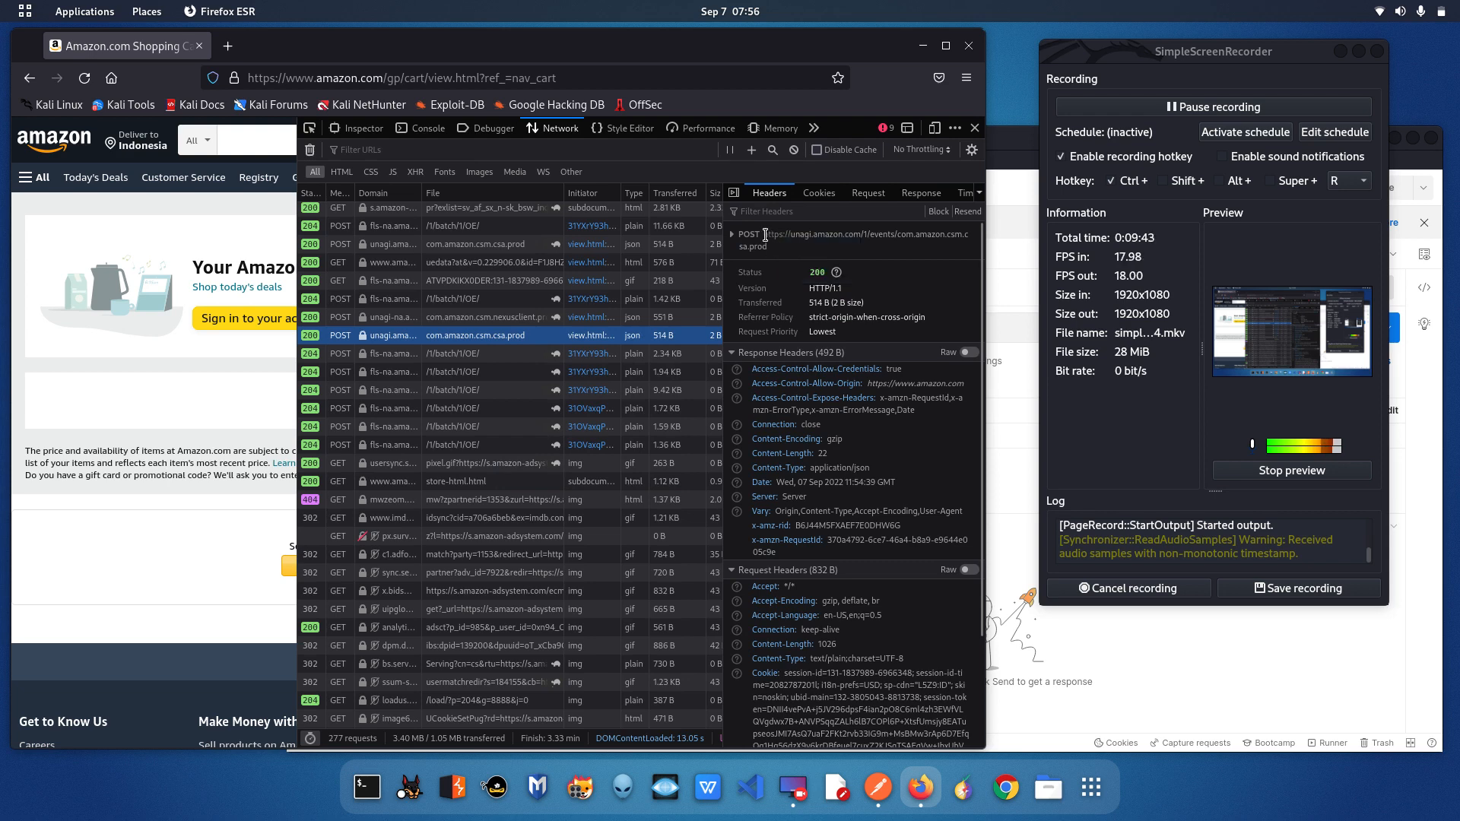
pyautogui.tripleClick(774, 246)
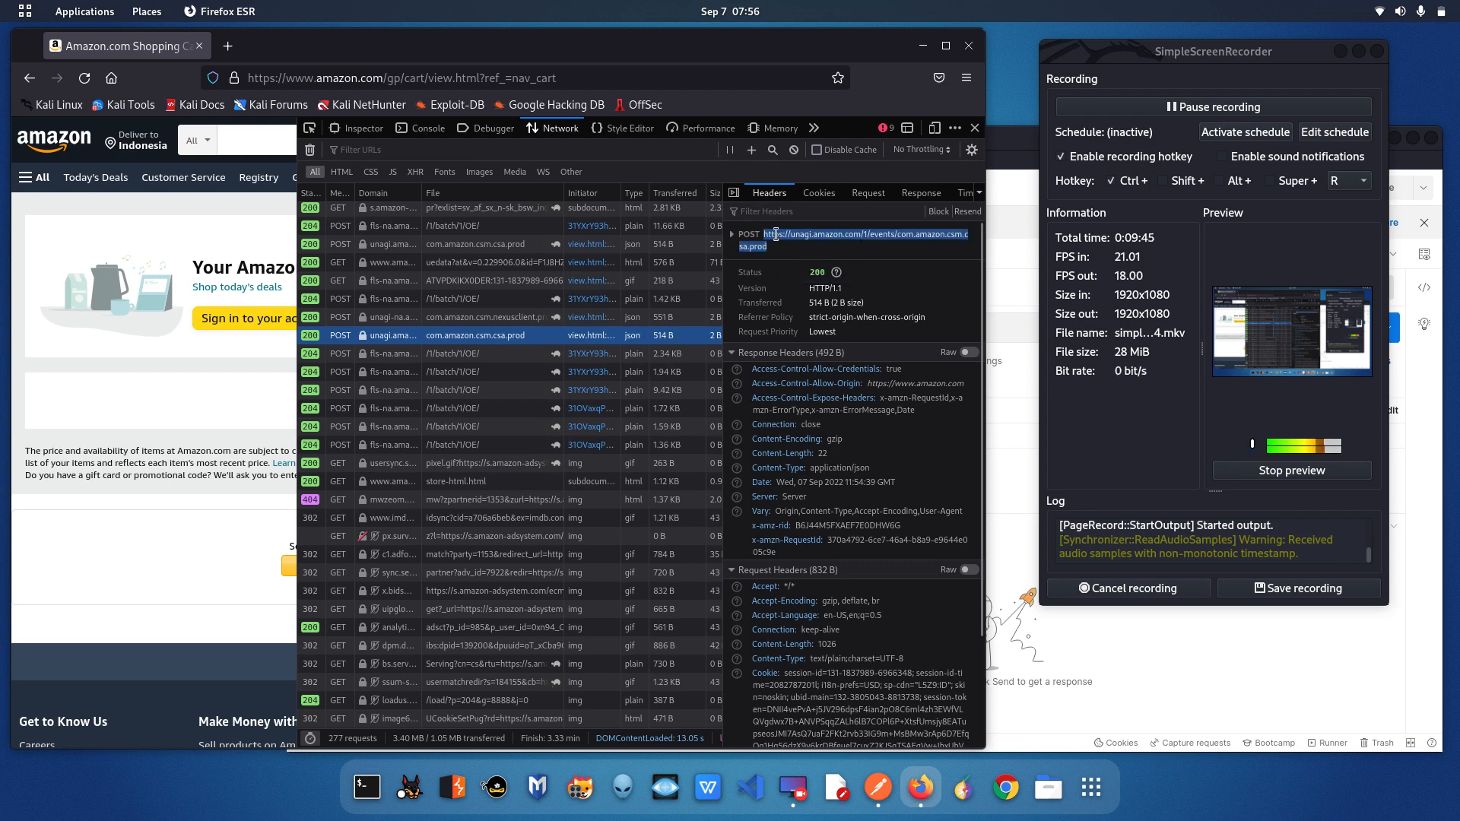
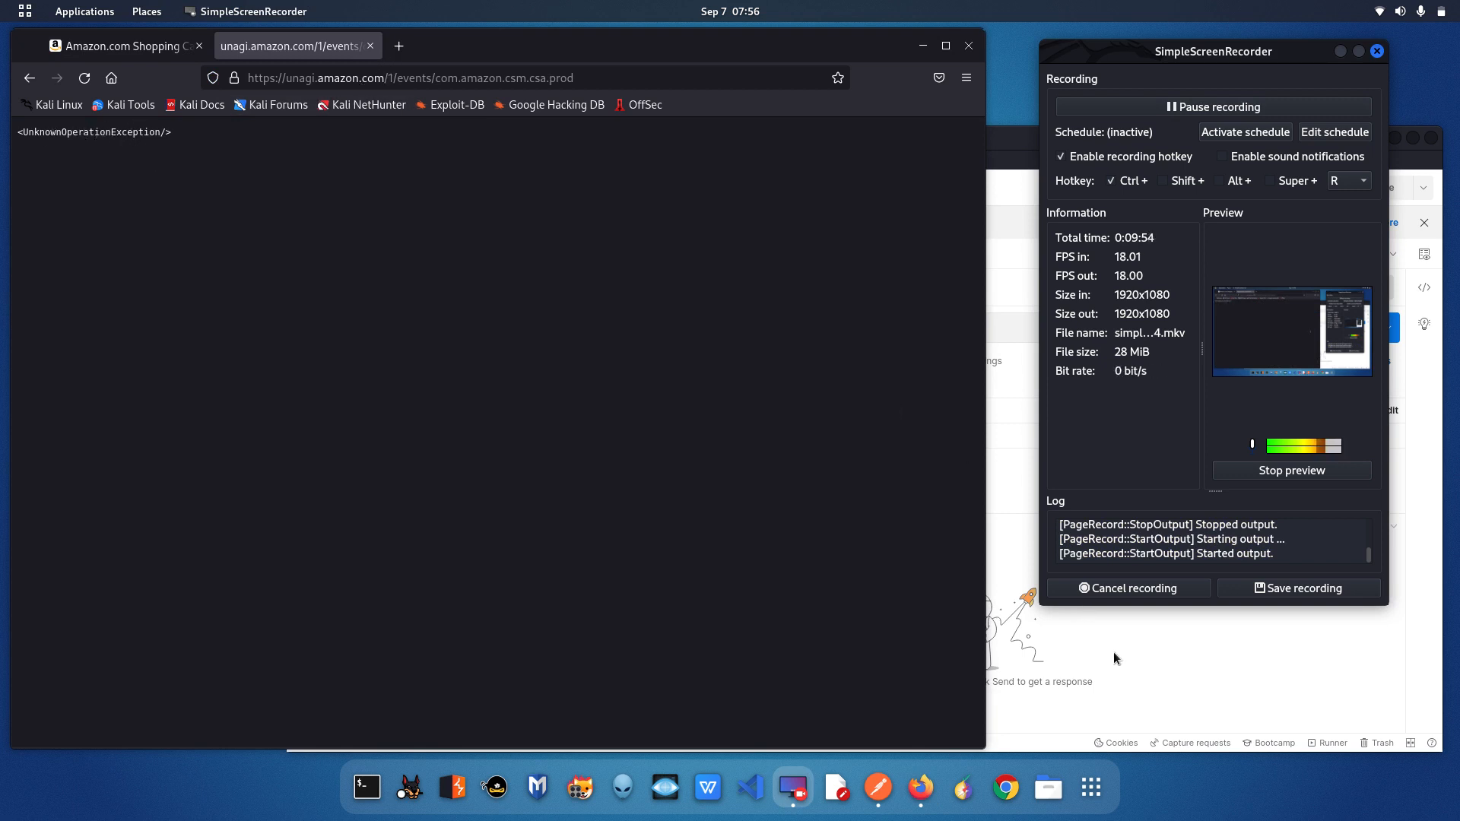
pyautogui.click(1125, 653)
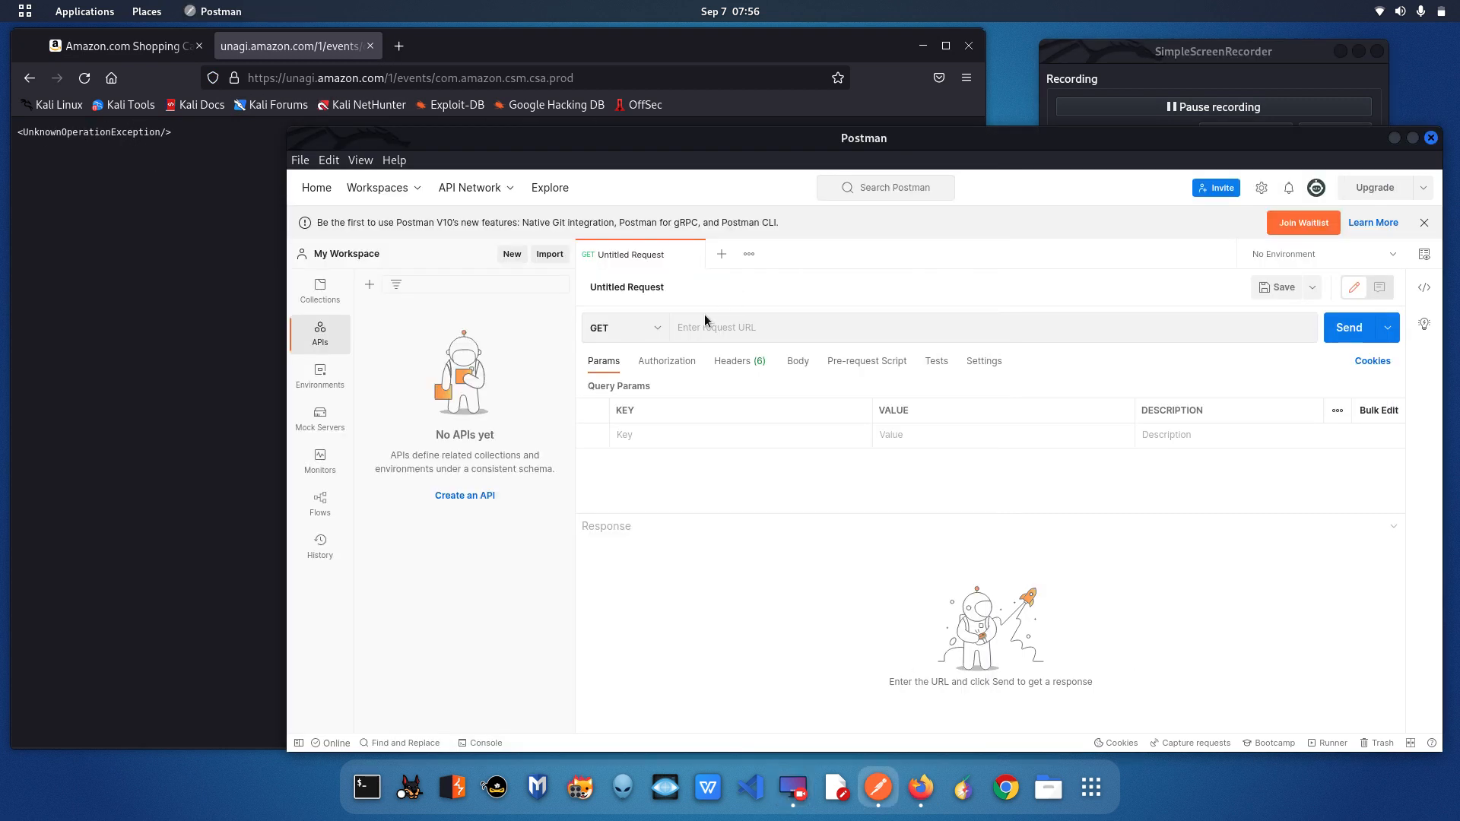
pyautogui.click(741, 330)
pyautogui.write('https://unagi.amazon.com/1/events/com.amazon.csm.csa.prod')
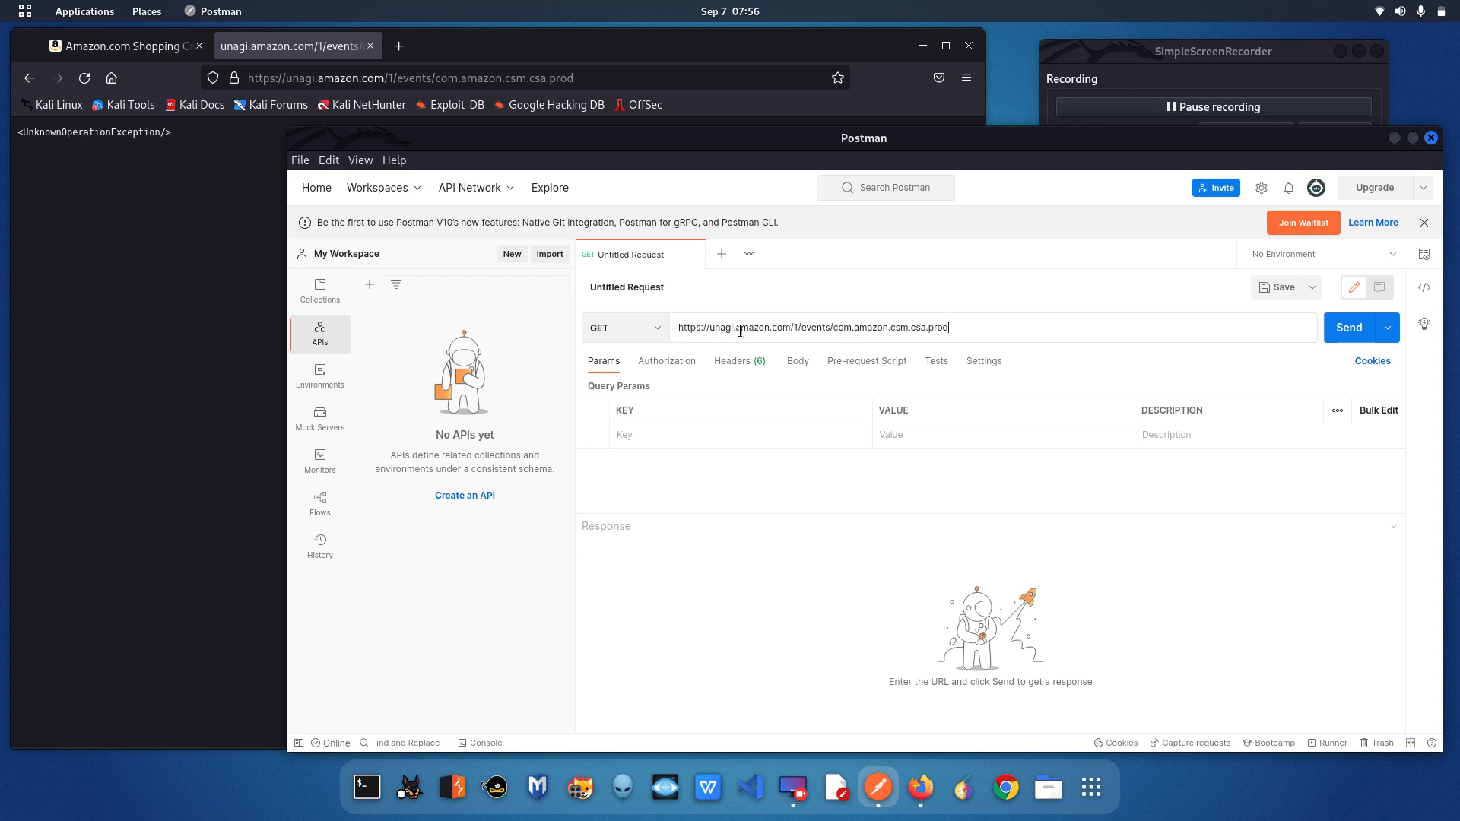
pyautogui.click(1346, 329)
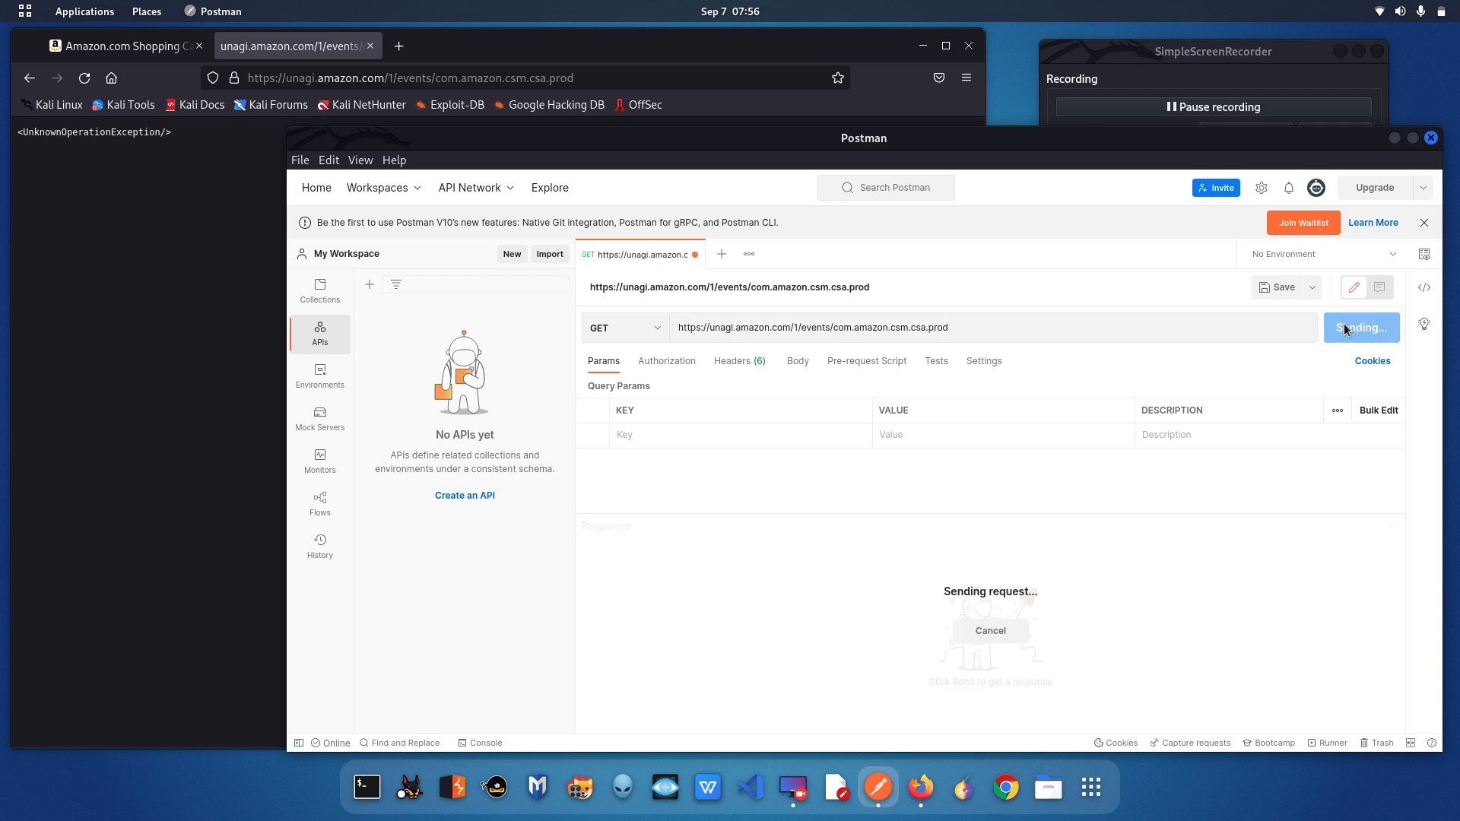
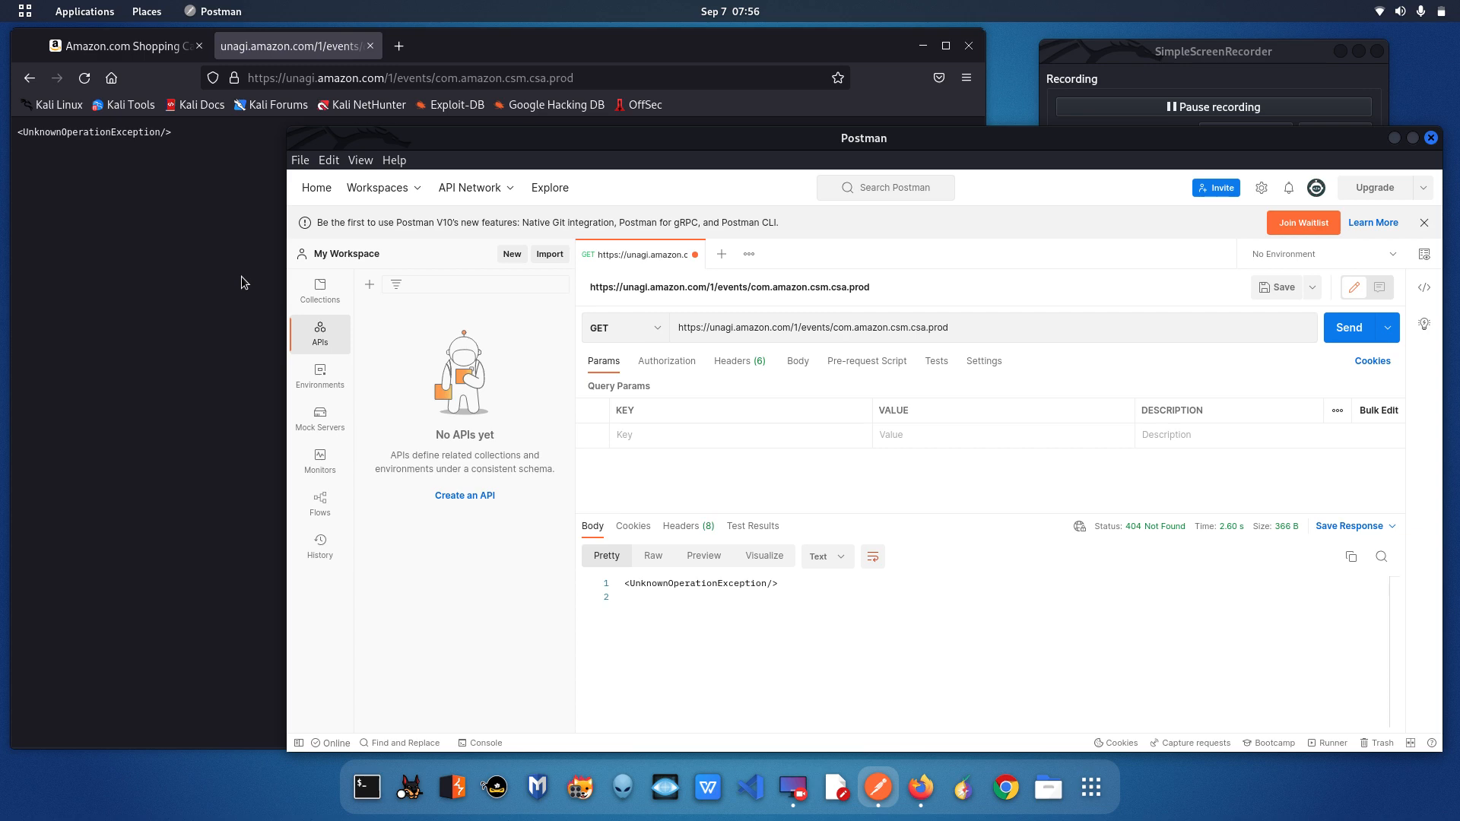
# Step: Return to the Amazon cart page in Firefox and view the response of the selected com.amazon.csm.csa.prod request
pyautogui.click(153, 50)
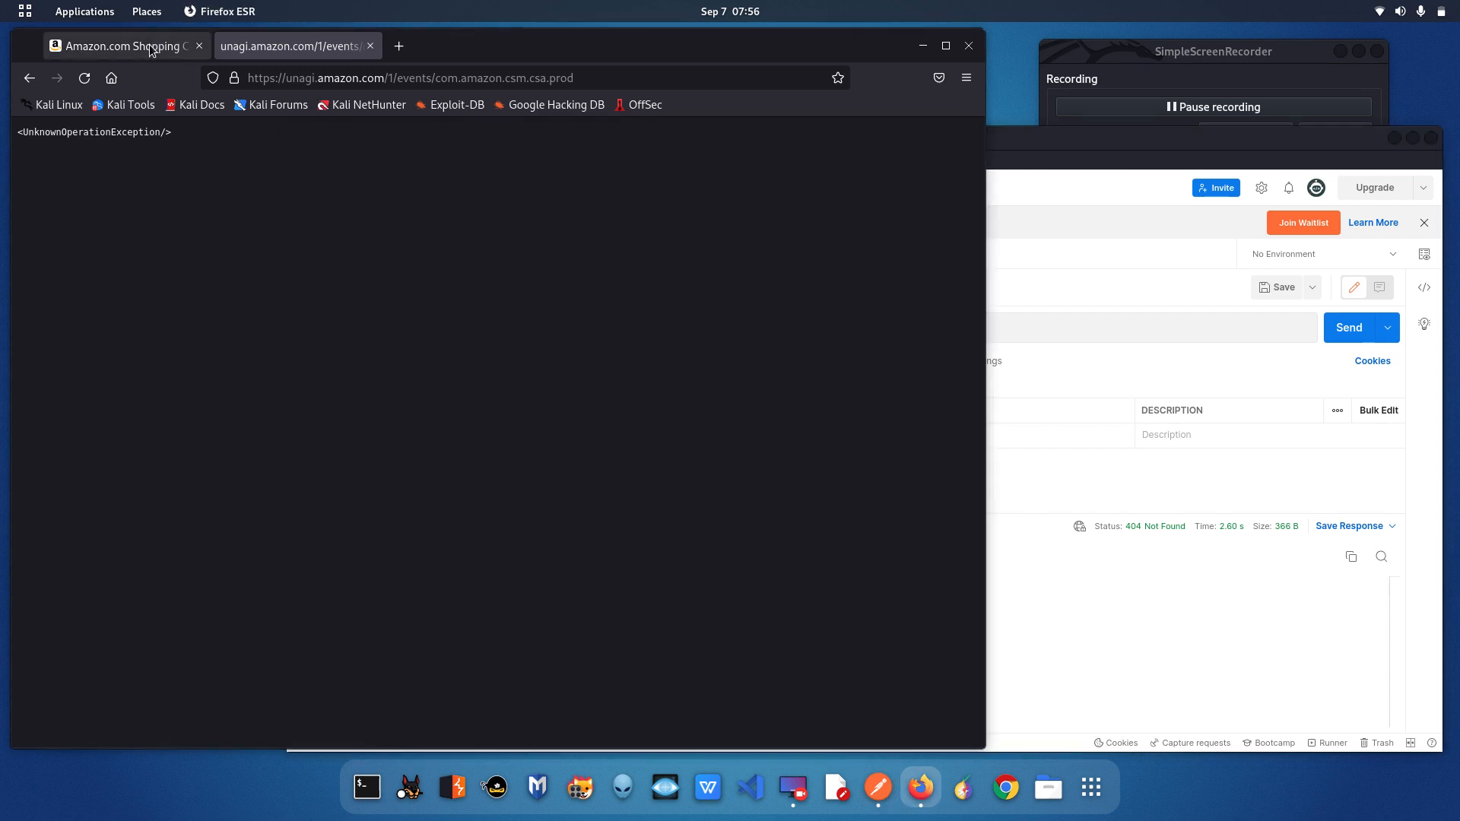
pyautogui.click(151, 49)
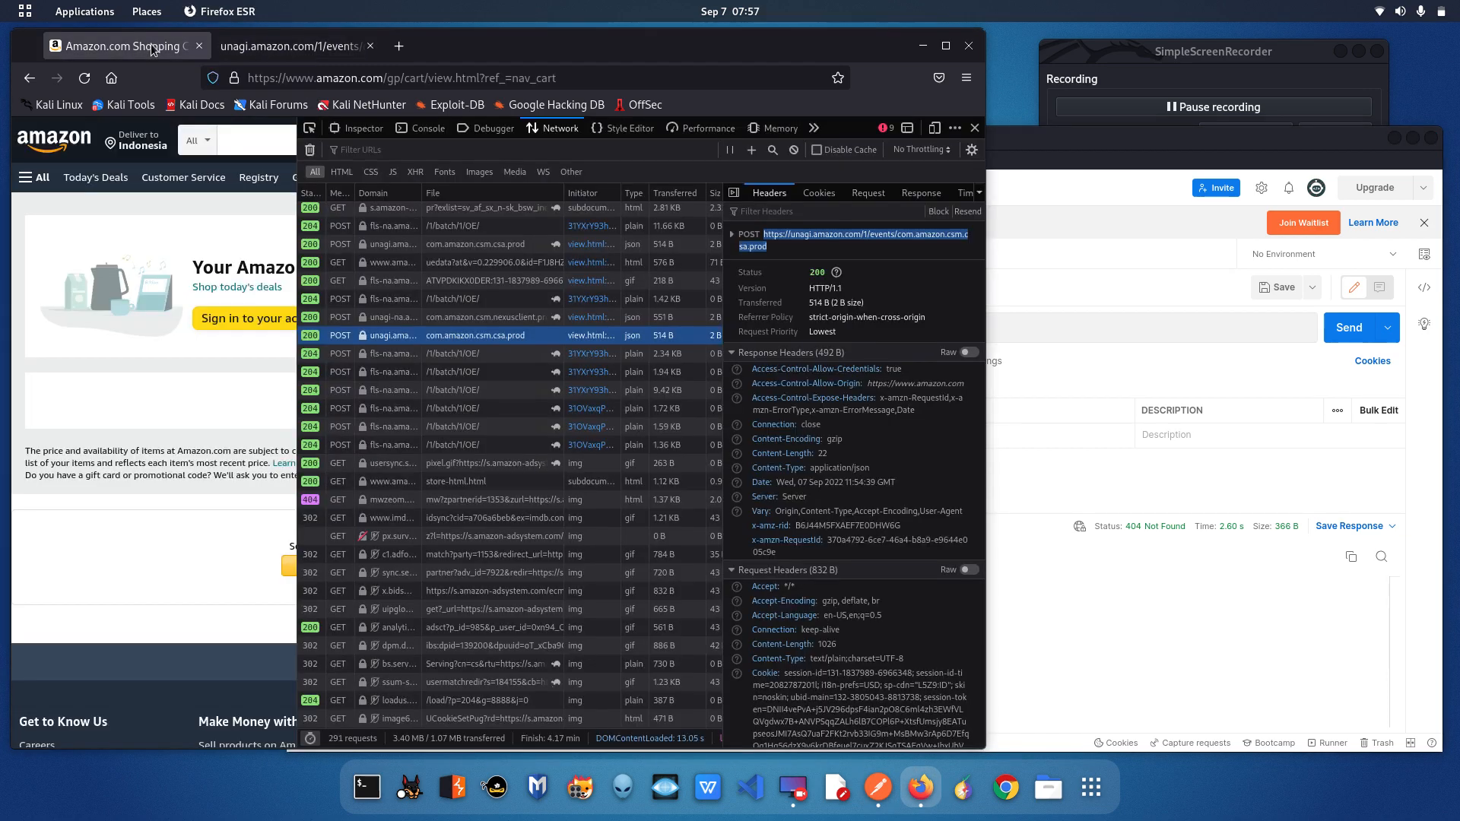
pyautogui.click(918, 194)
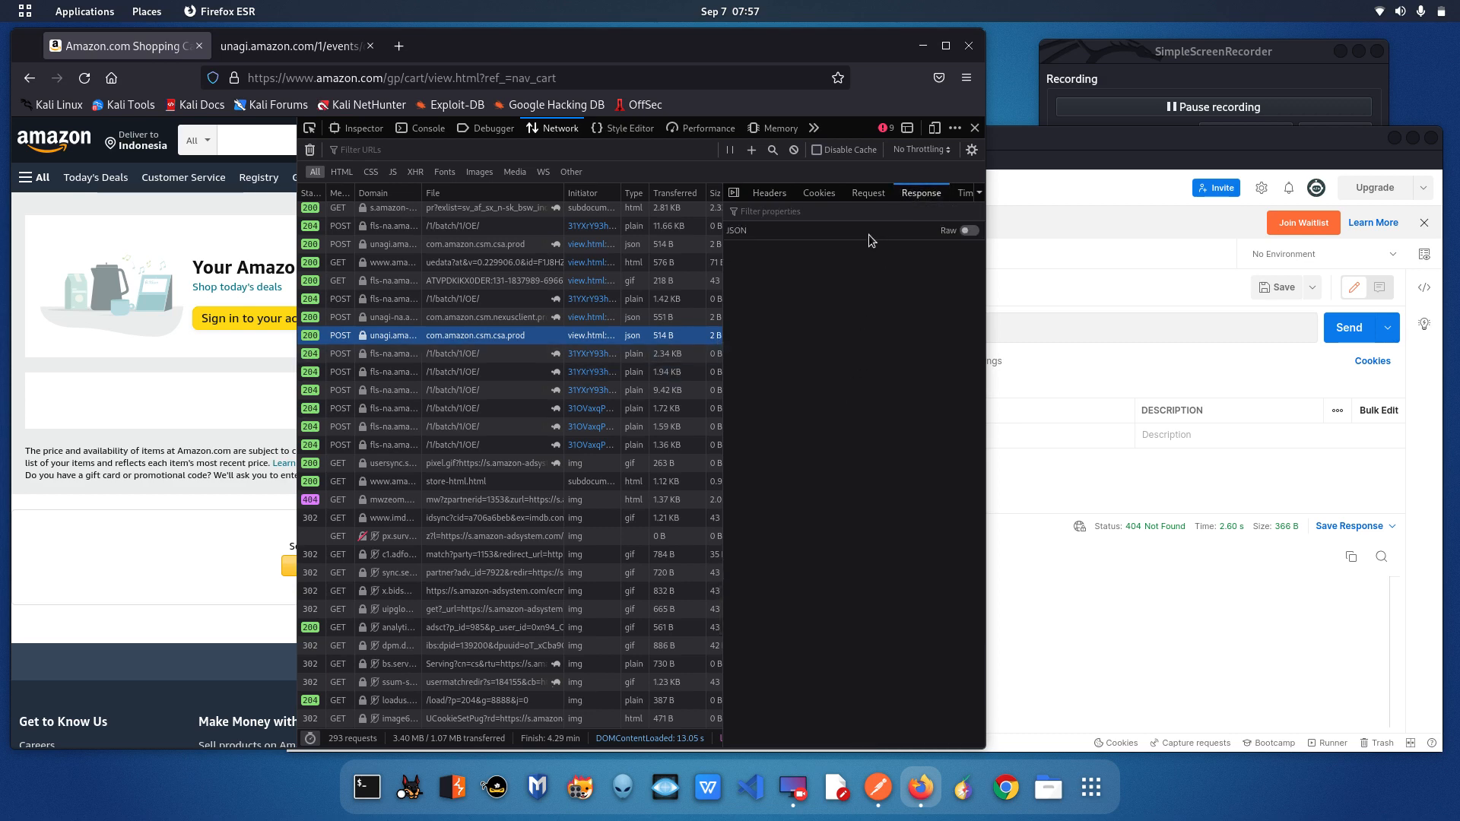
# Step: Examine the raw response and the request payload of the com.amazon.csm.nexusclient.prod POST request just above the selected one
pyautogui.click(509, 318)
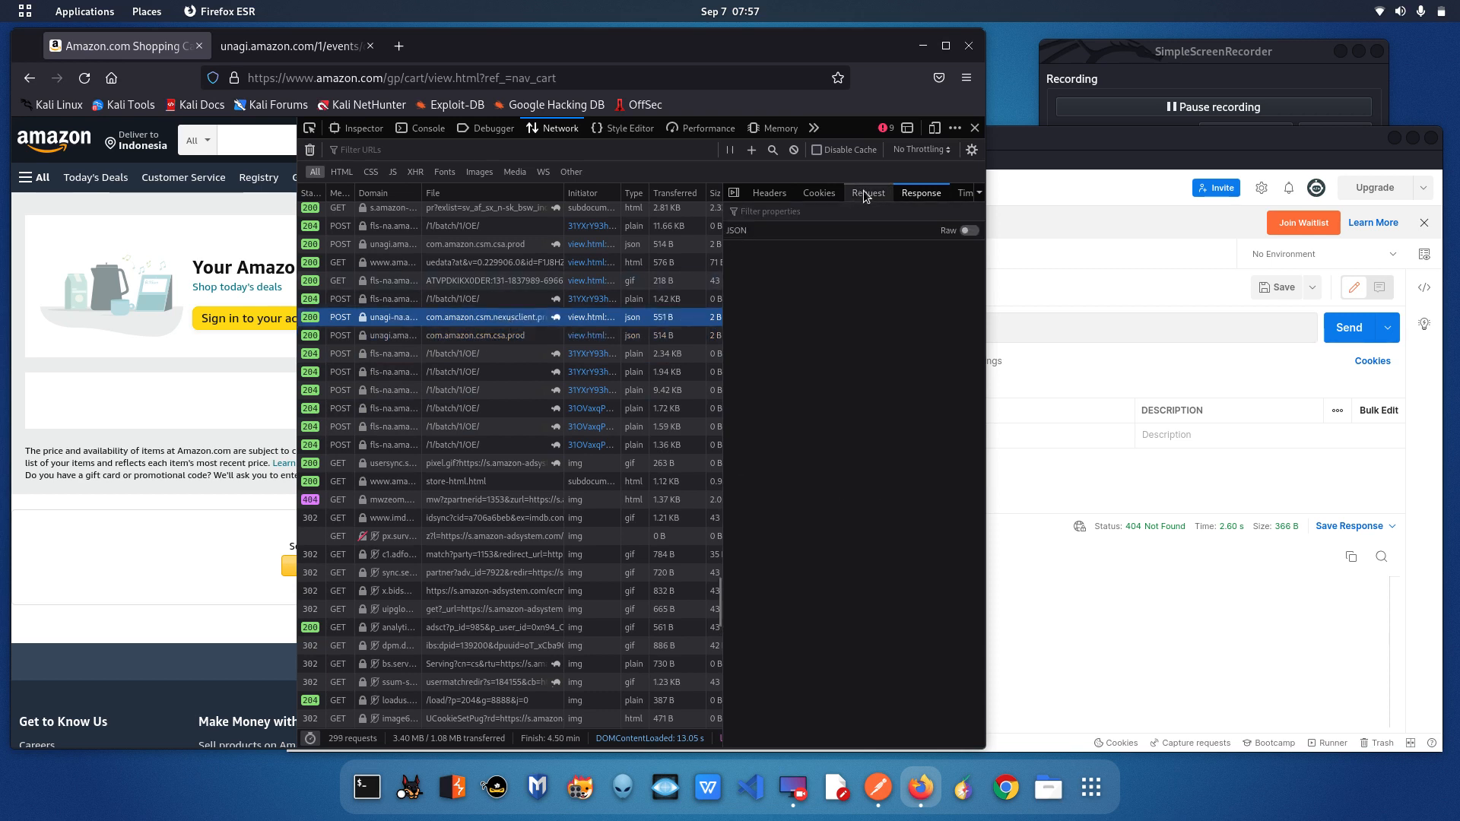
pyautogui.click(969, 231)
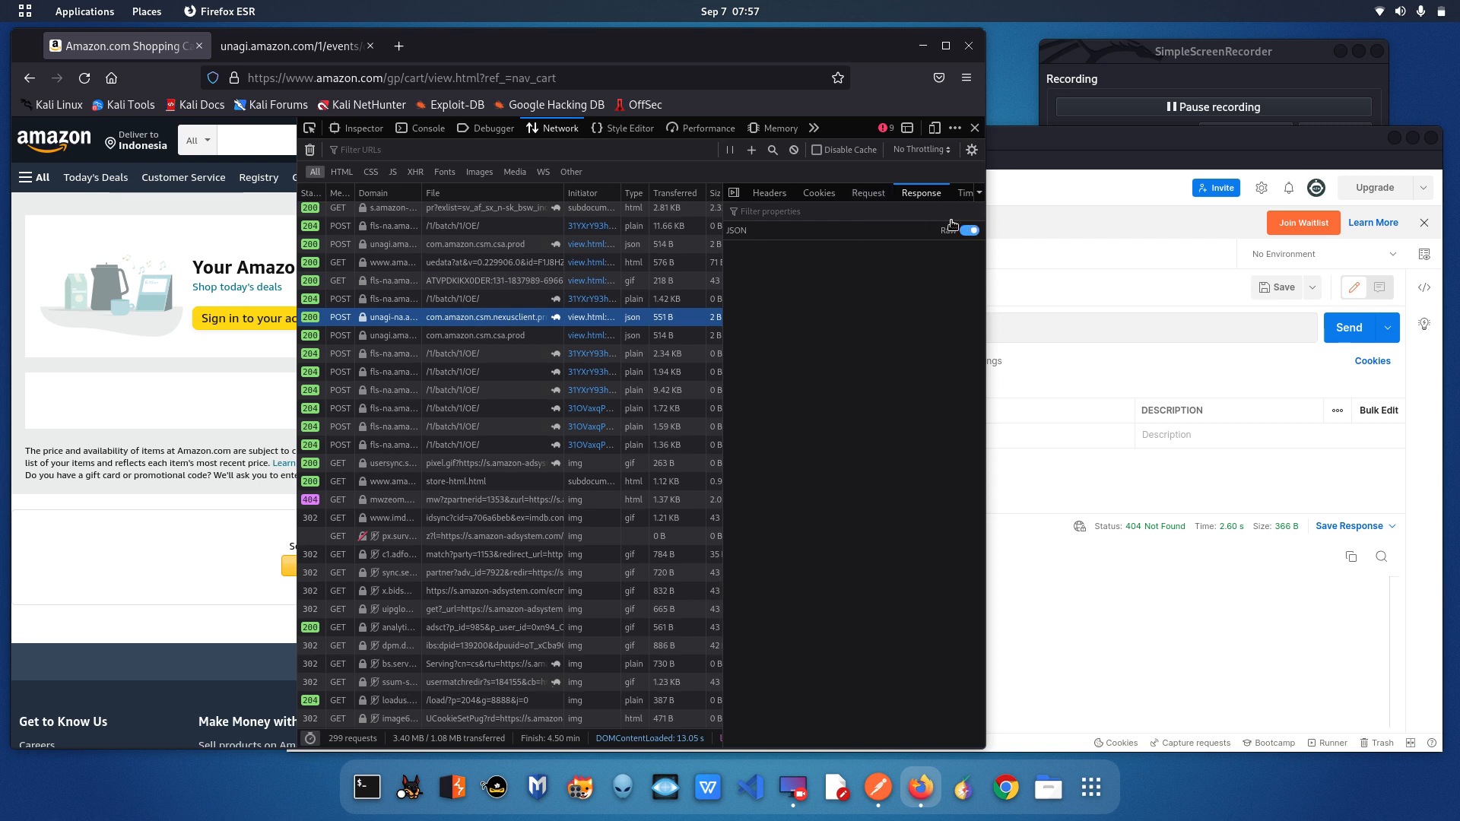
pyautogui.click(864, 193)
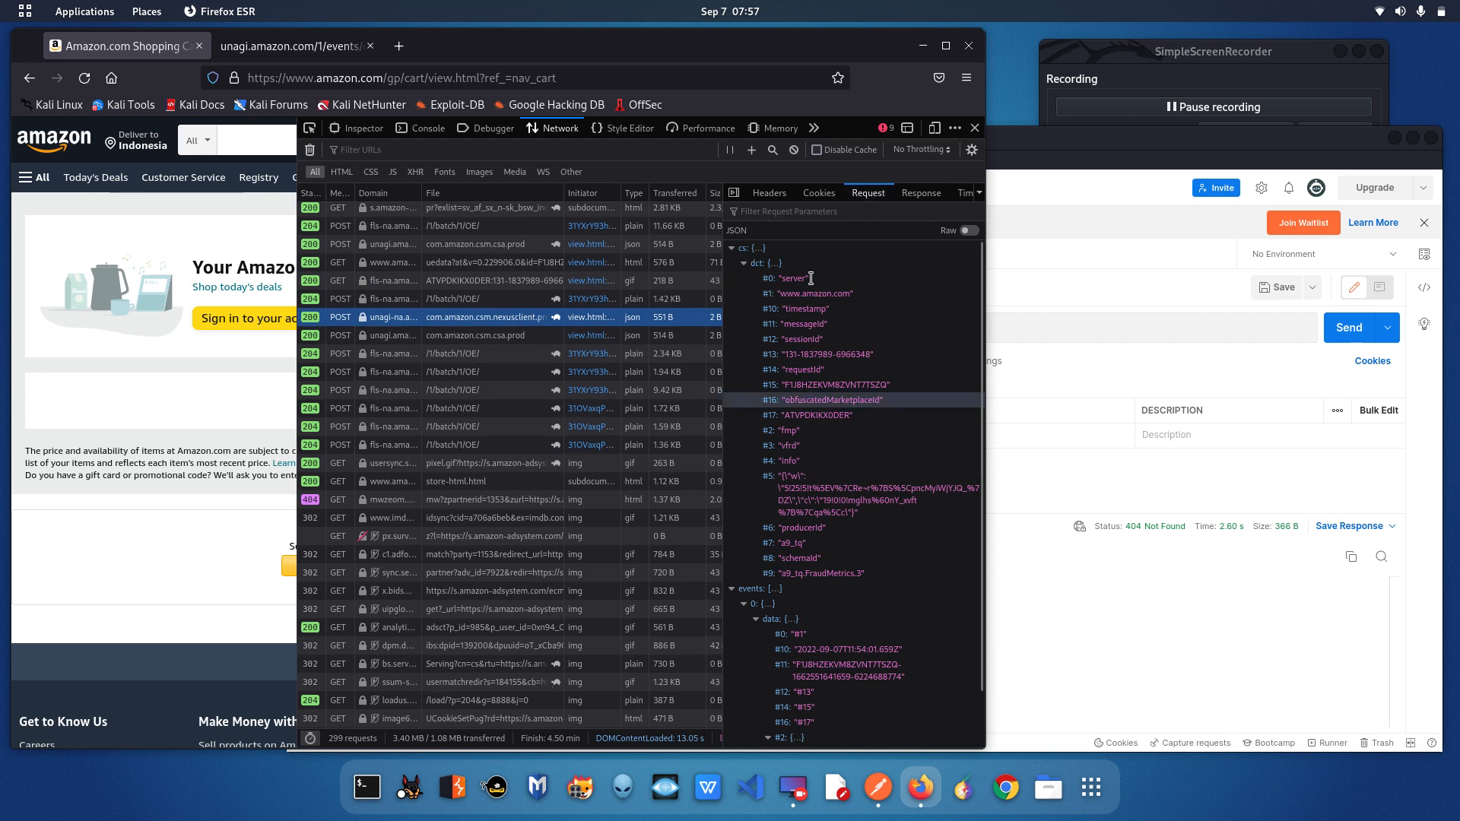
pyautogui.scroll(-2, 856, 373)
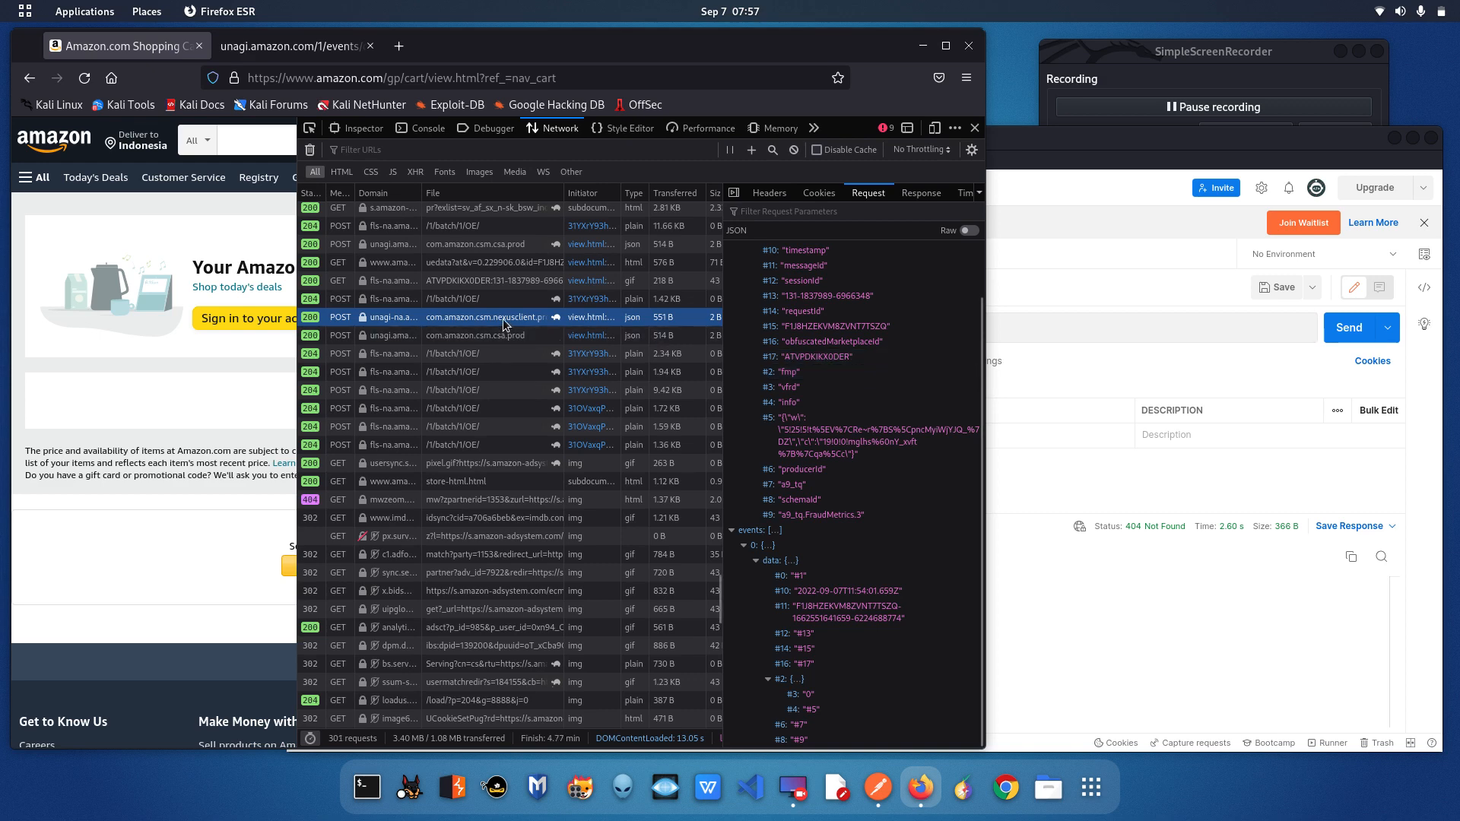
pyautogui.click(1103, 368)
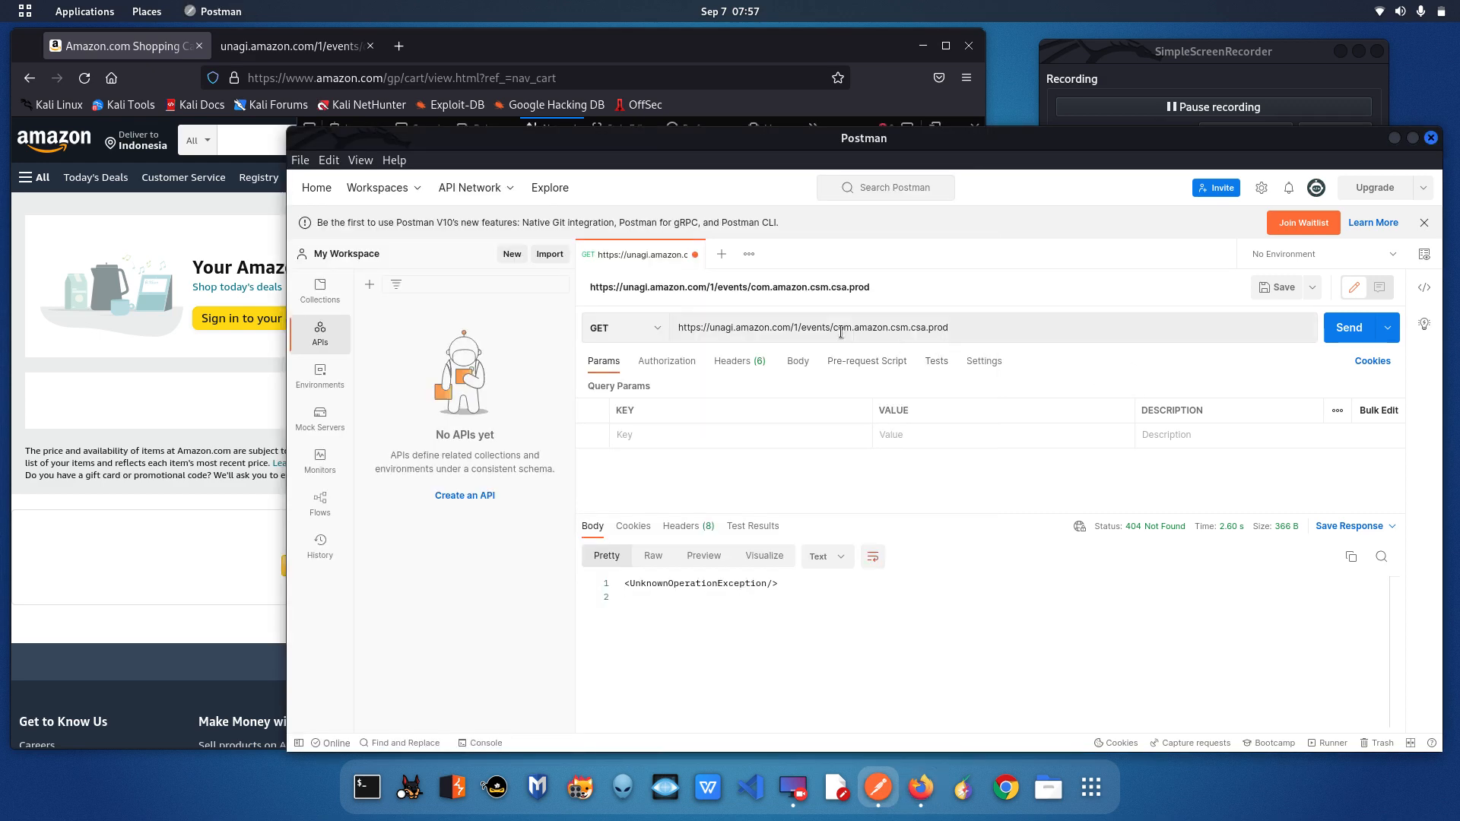
pyautogui.click(799, 327)
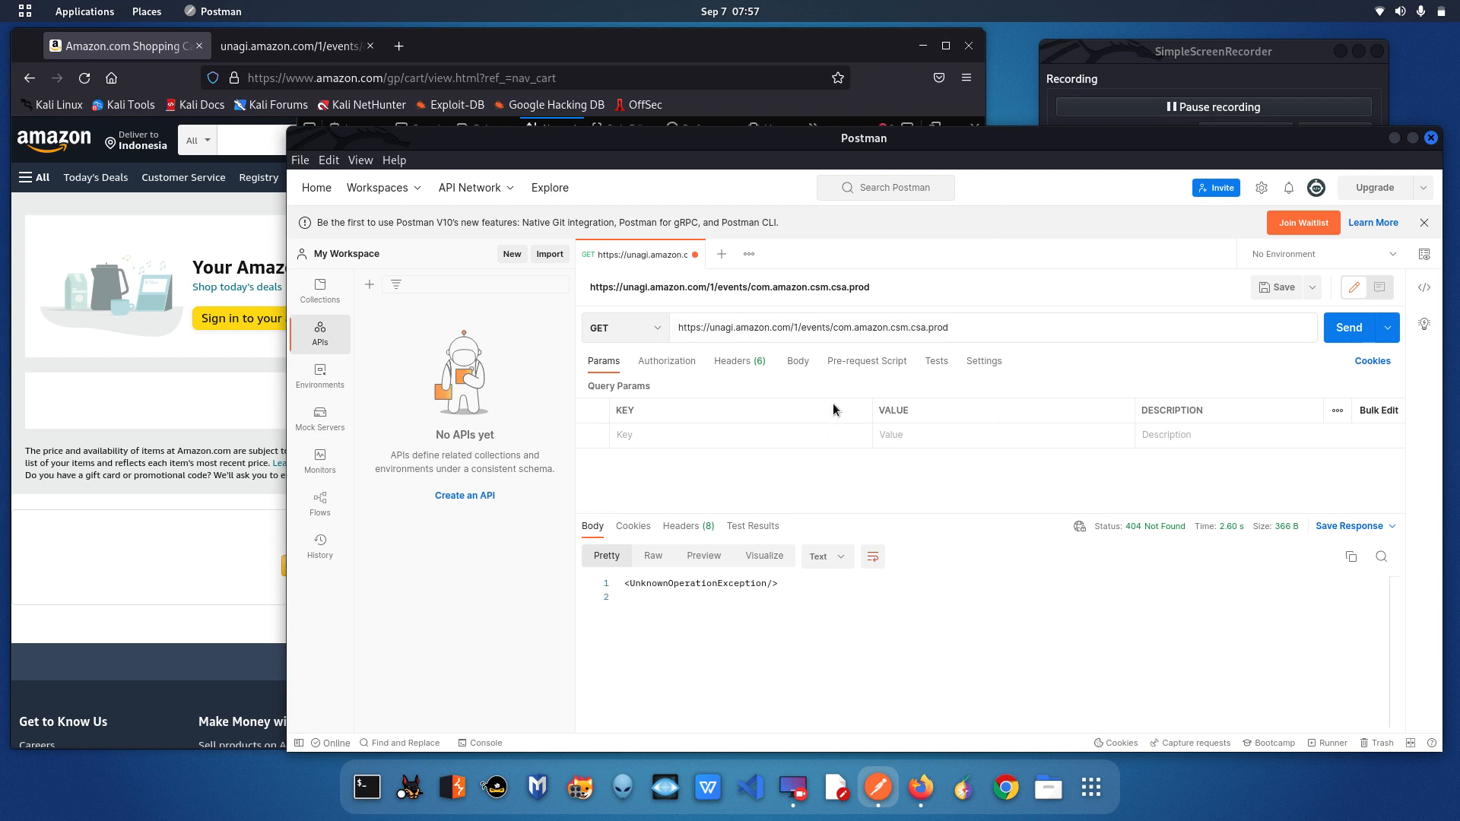
pyautogui.press('BackSpace')
pyautogui.write('2')
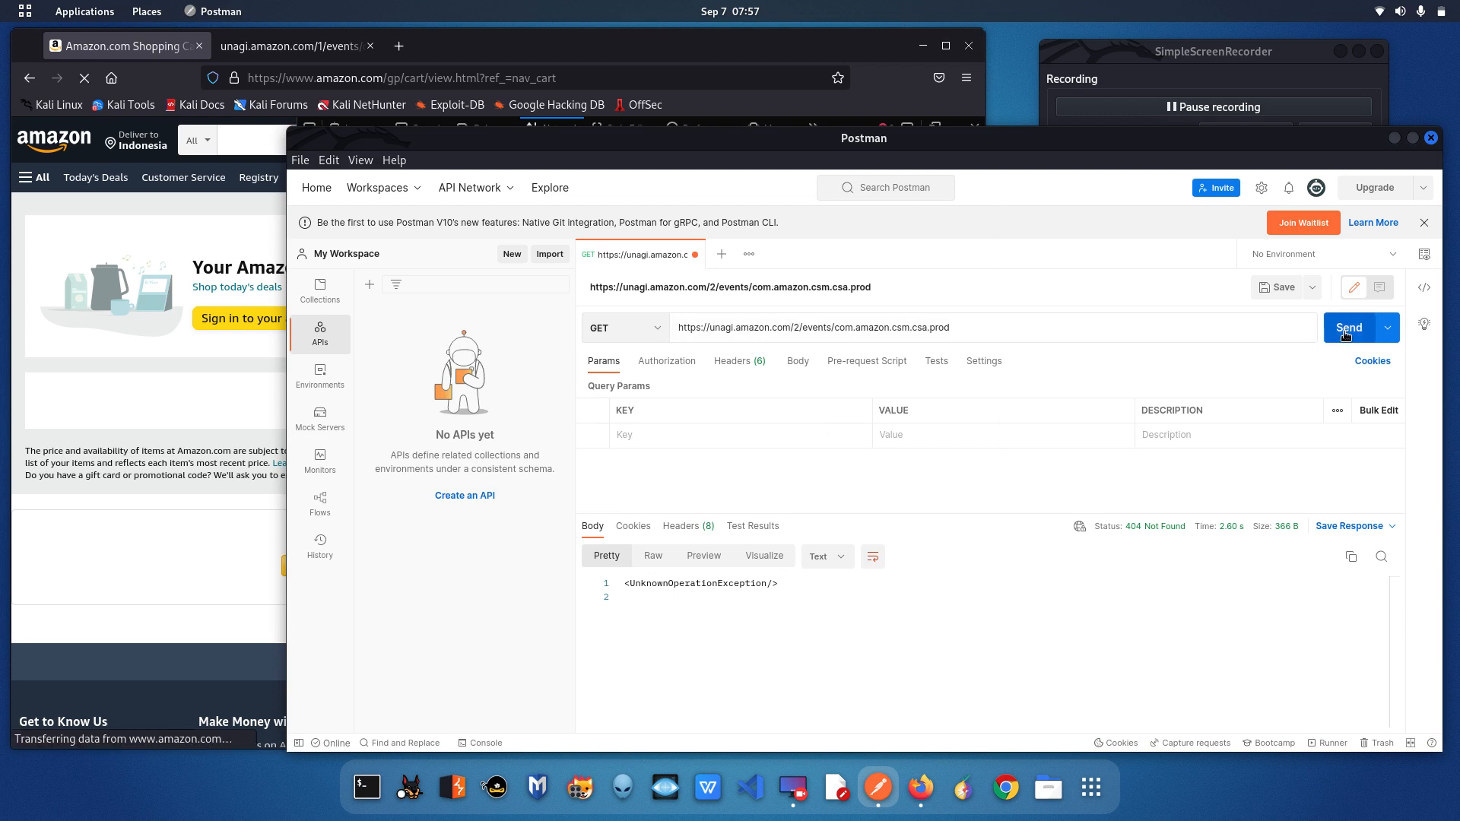
pyautogui.click(1345, 335)
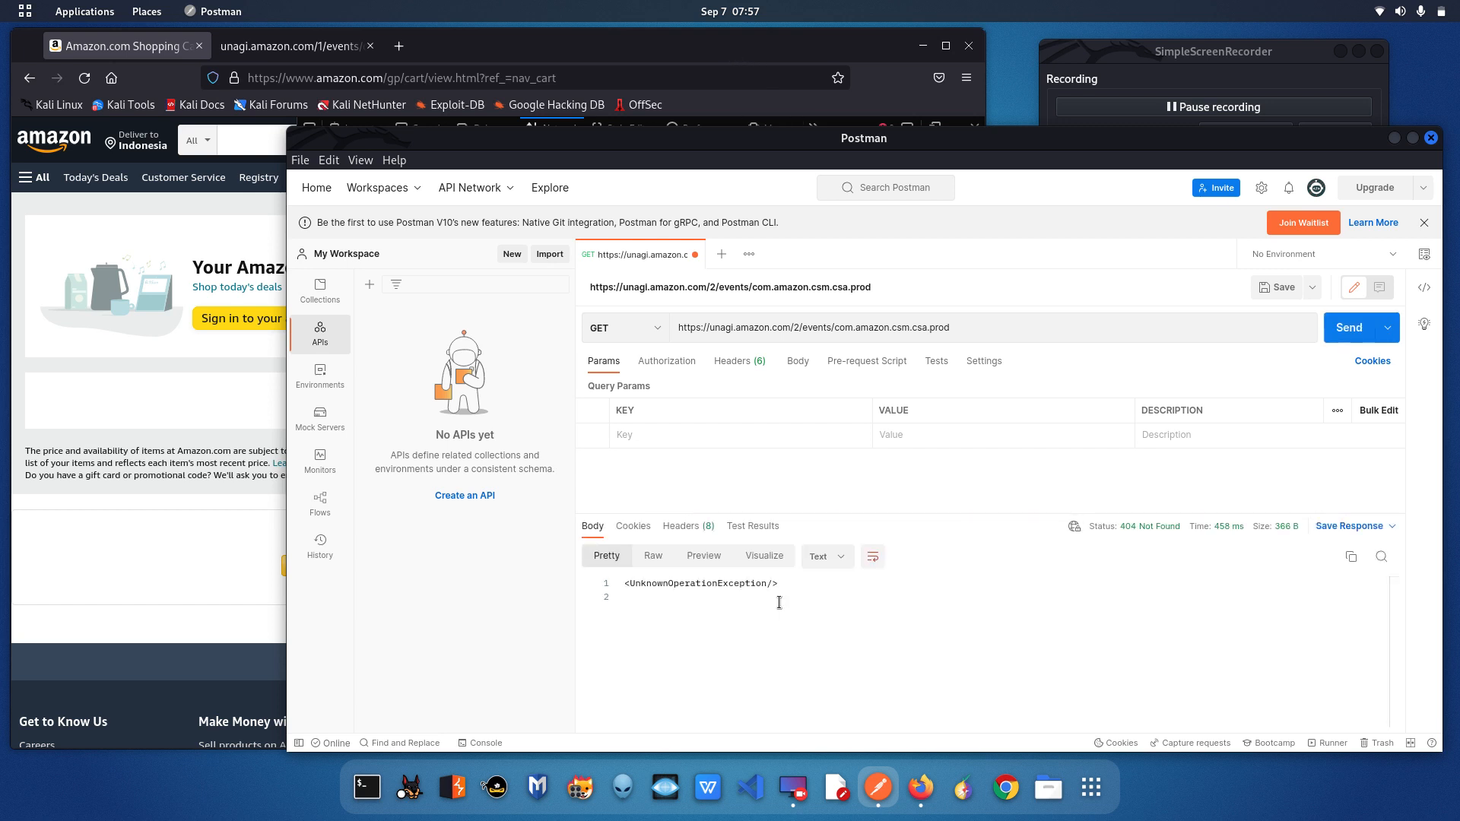
# Step: Switch to Firefox and look through the more recent requests in the Amazon cart page's network list
pyautogui.click(584, 41)
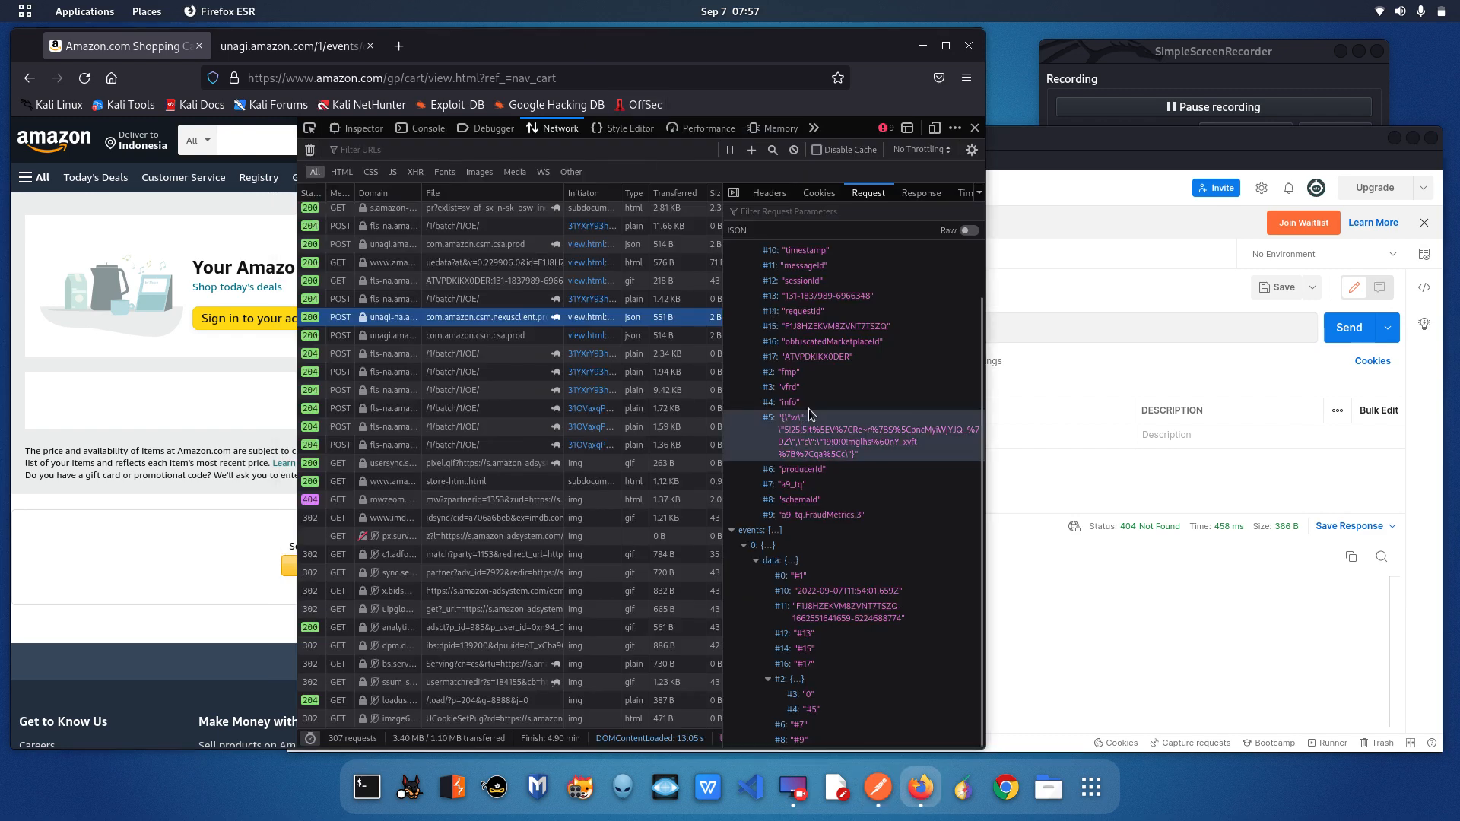
pyautogui.scroll(2, 809, 408)
pyautogui.scroll(-2, 810, 409)
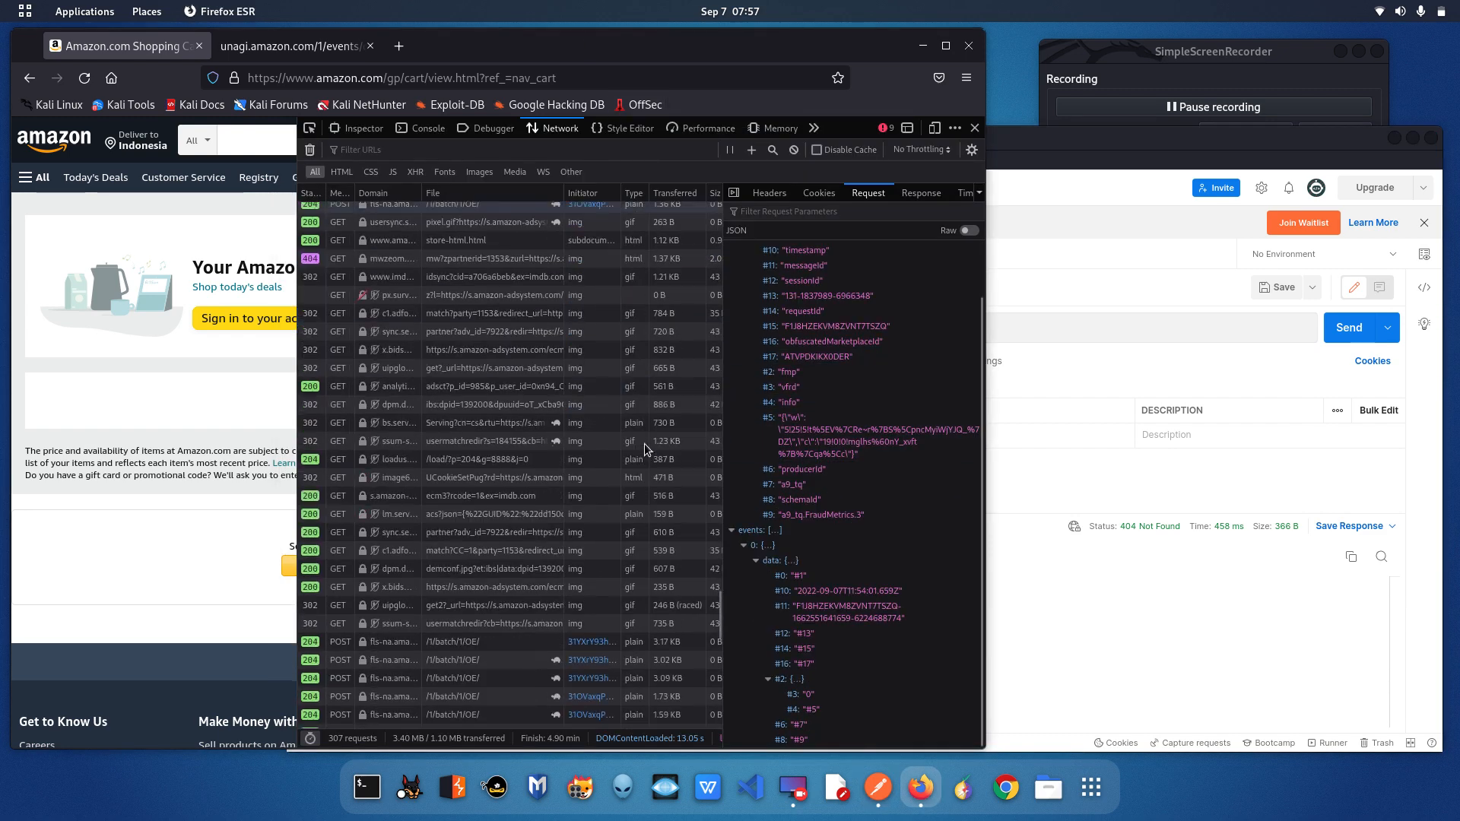
pyautogui.scroll(-7, 643, 443)
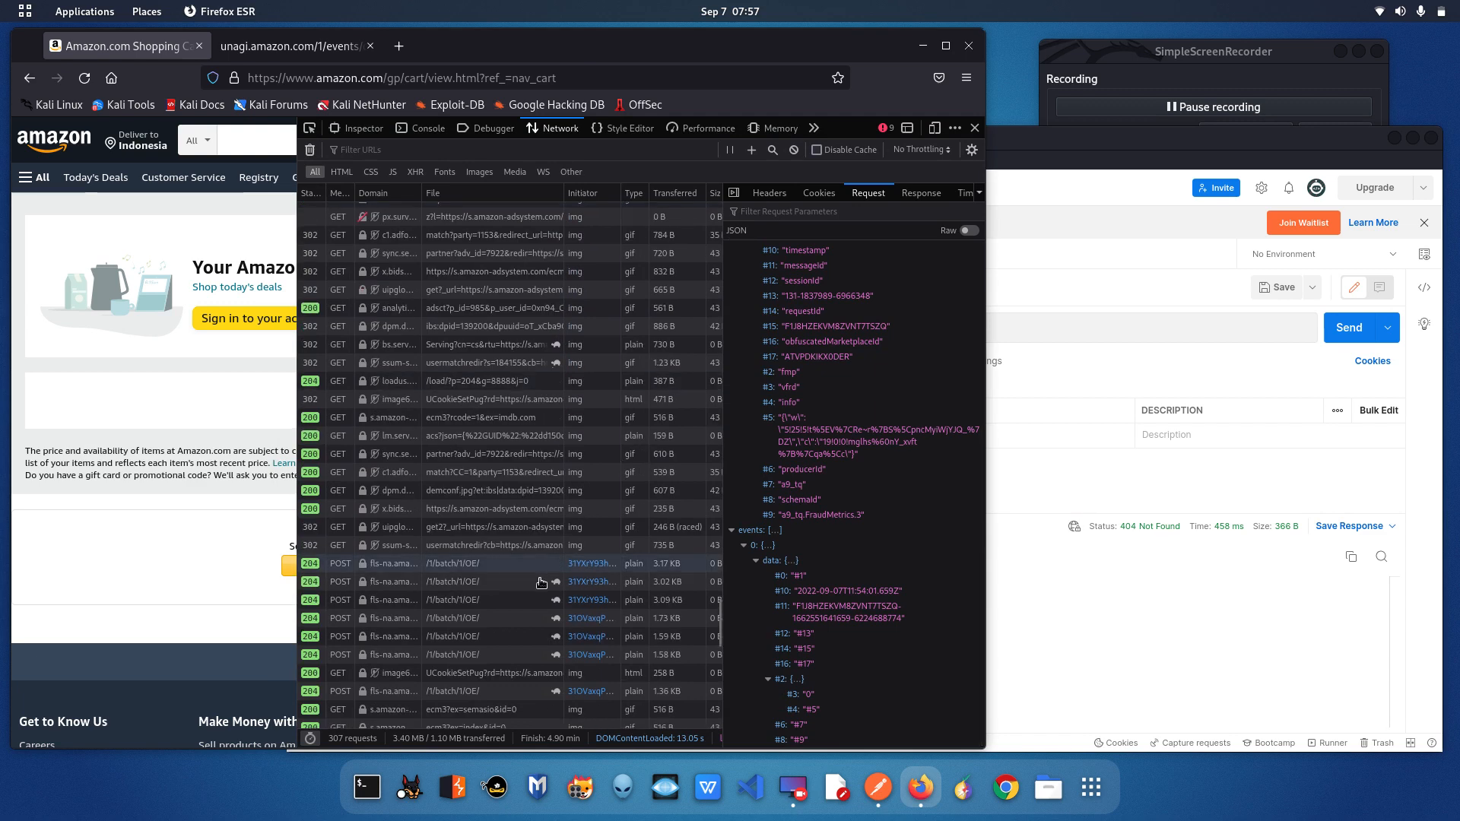
pyautogui.scroll(-6, 541, 582)
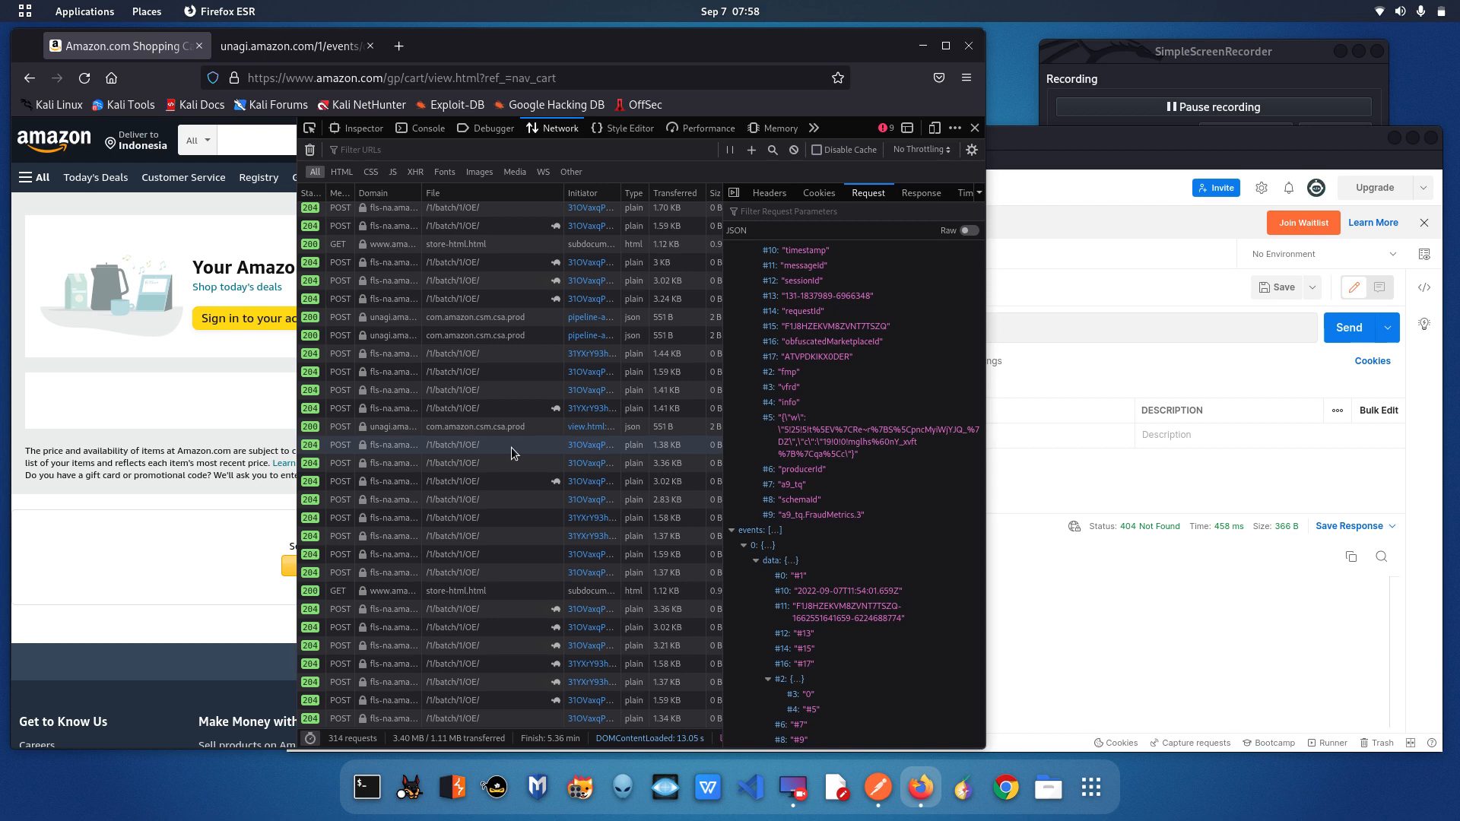
# Step: Recheck the response in Postman, and return to Firefox to view the payload, cookies and headers of the selected com.amazon.csm.nexusclient.prod request
pyautogui.click(1287, 474)
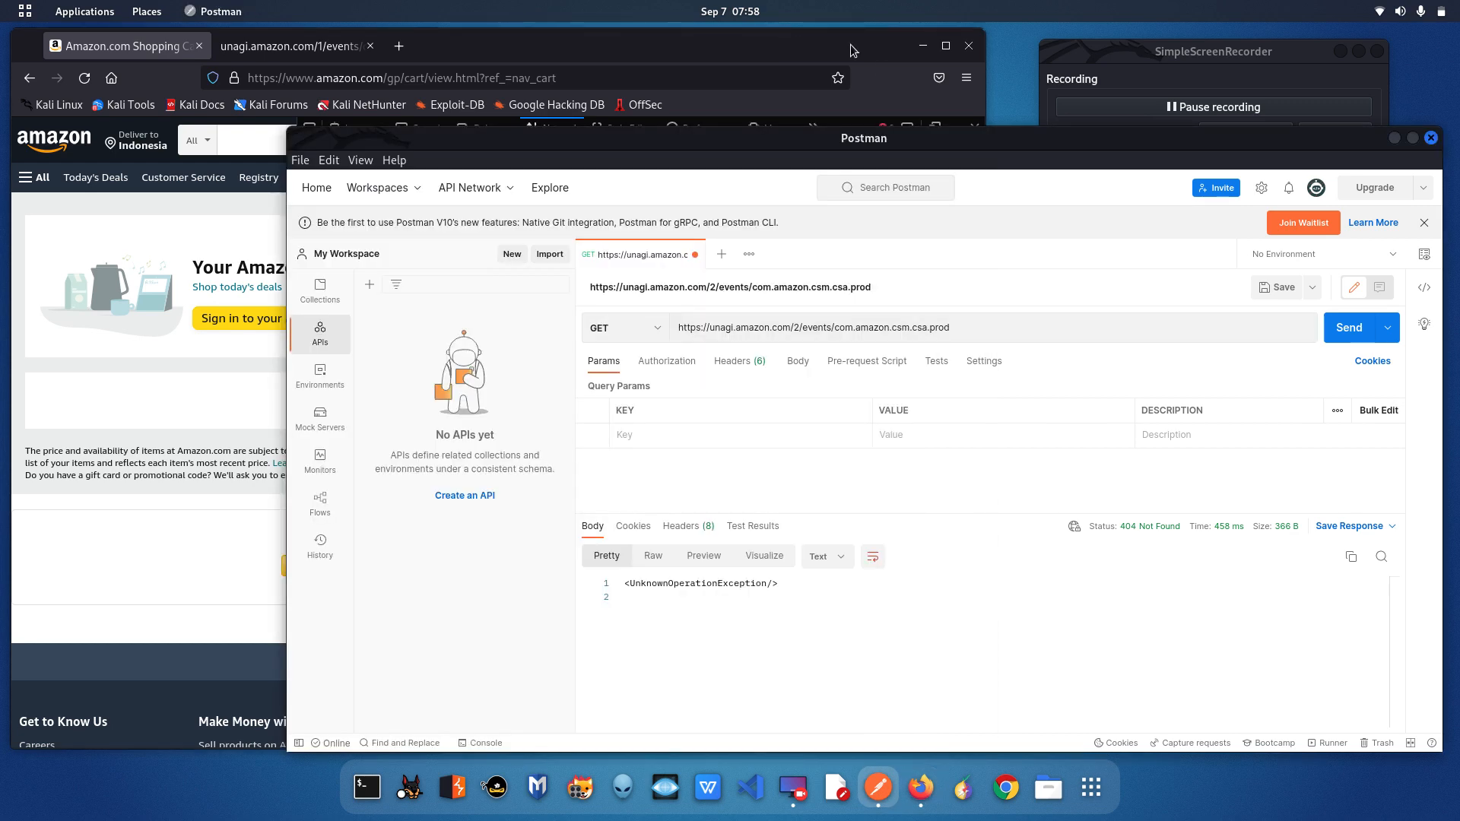
pyautogui.click(890, 79)
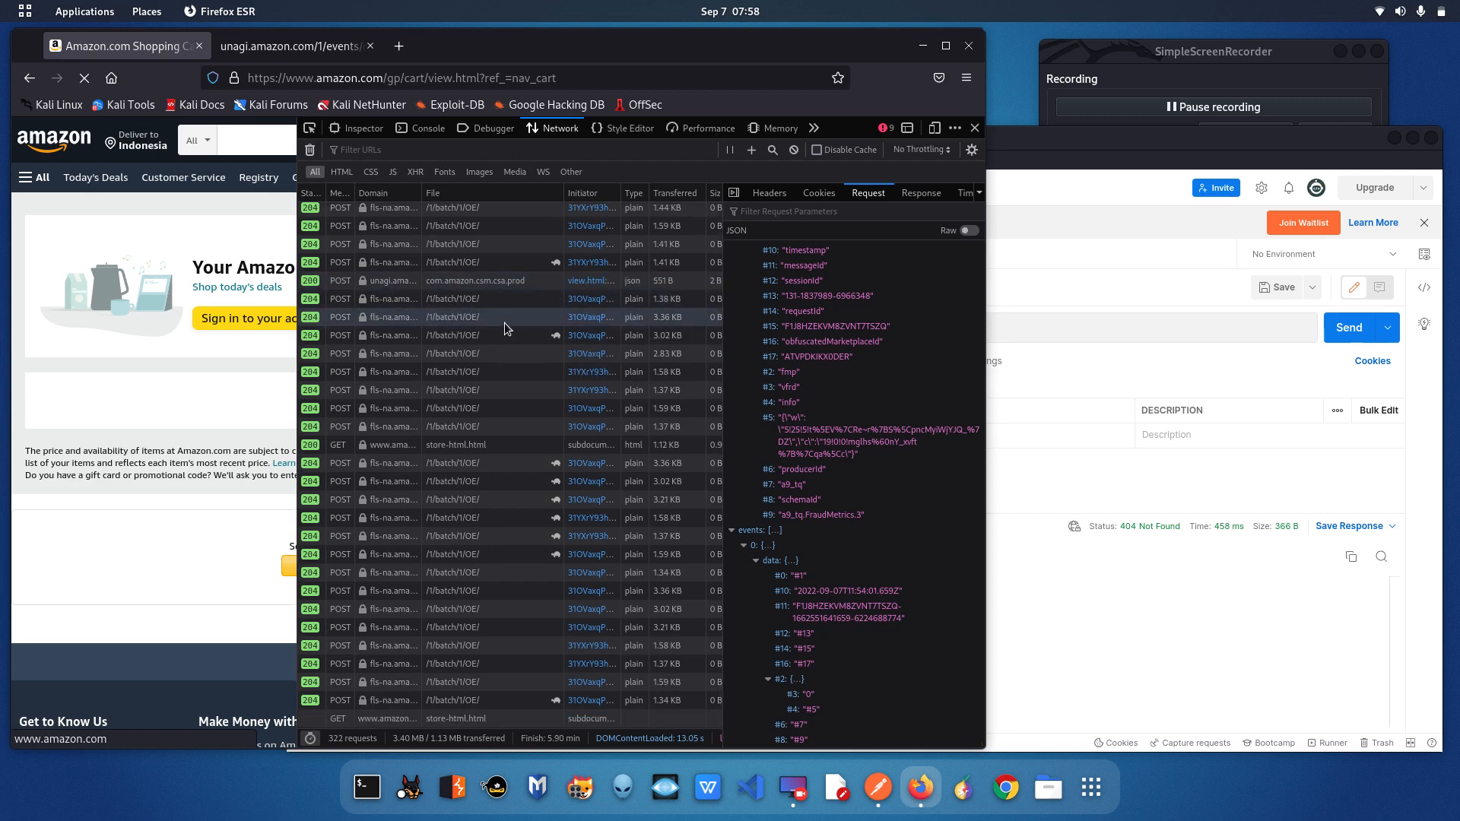
pyautogui.scroll(2, 625, 467)
pyautogui.scroll(-2, 626, 467)
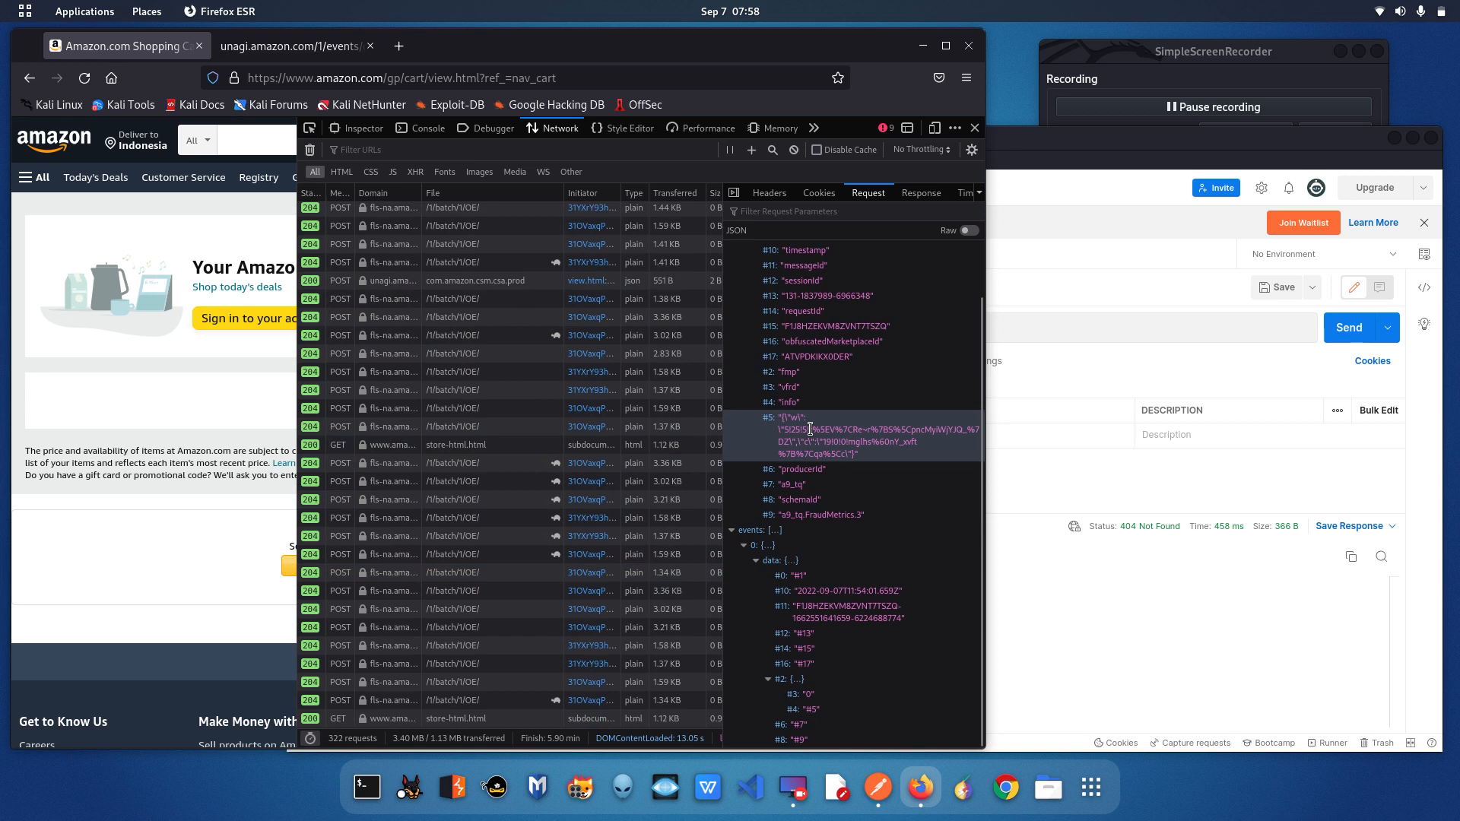
pyautogui.scroll(1, 810, 430)
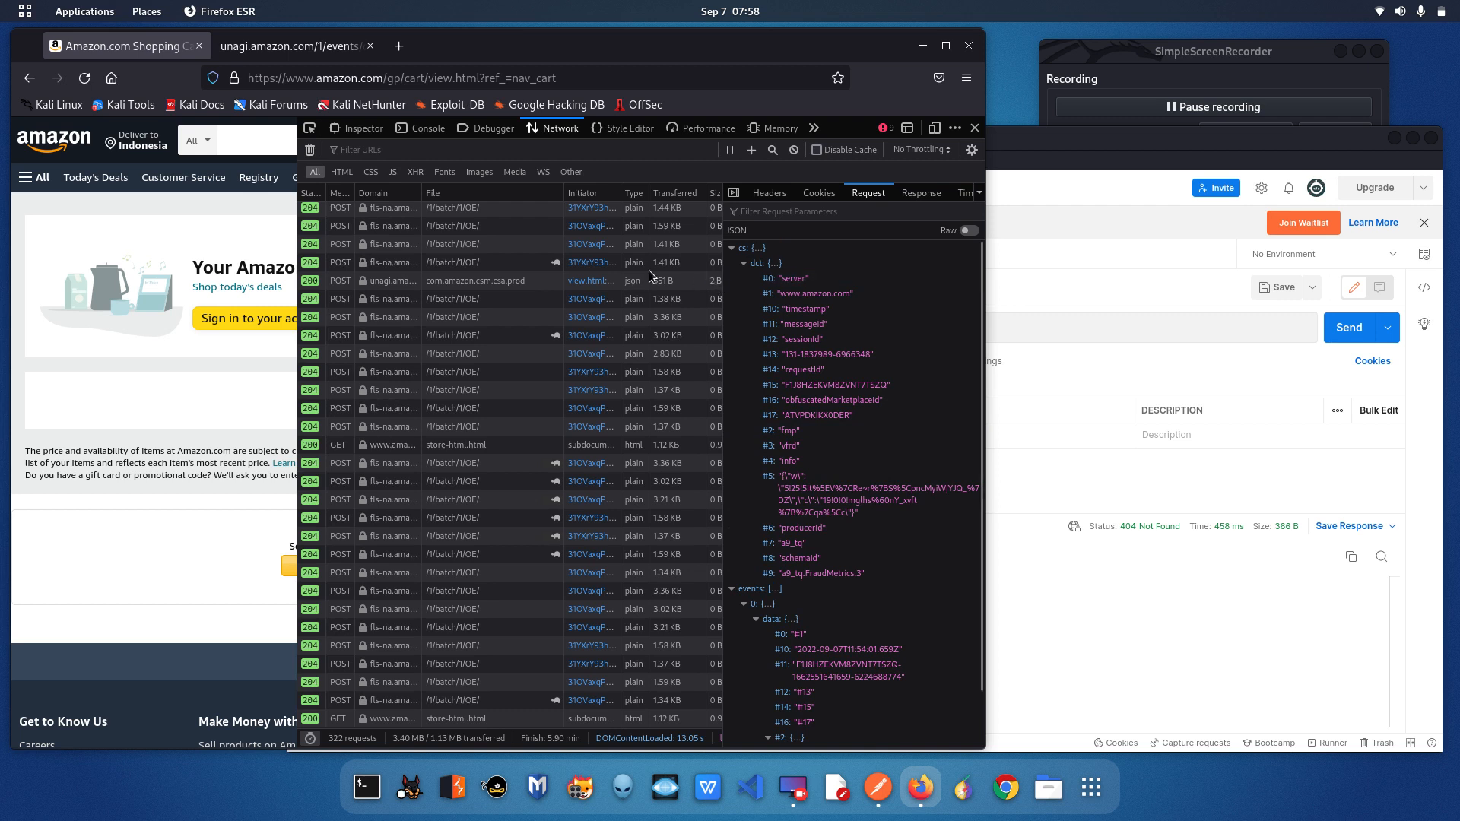
pyautogui.click(817, 196)
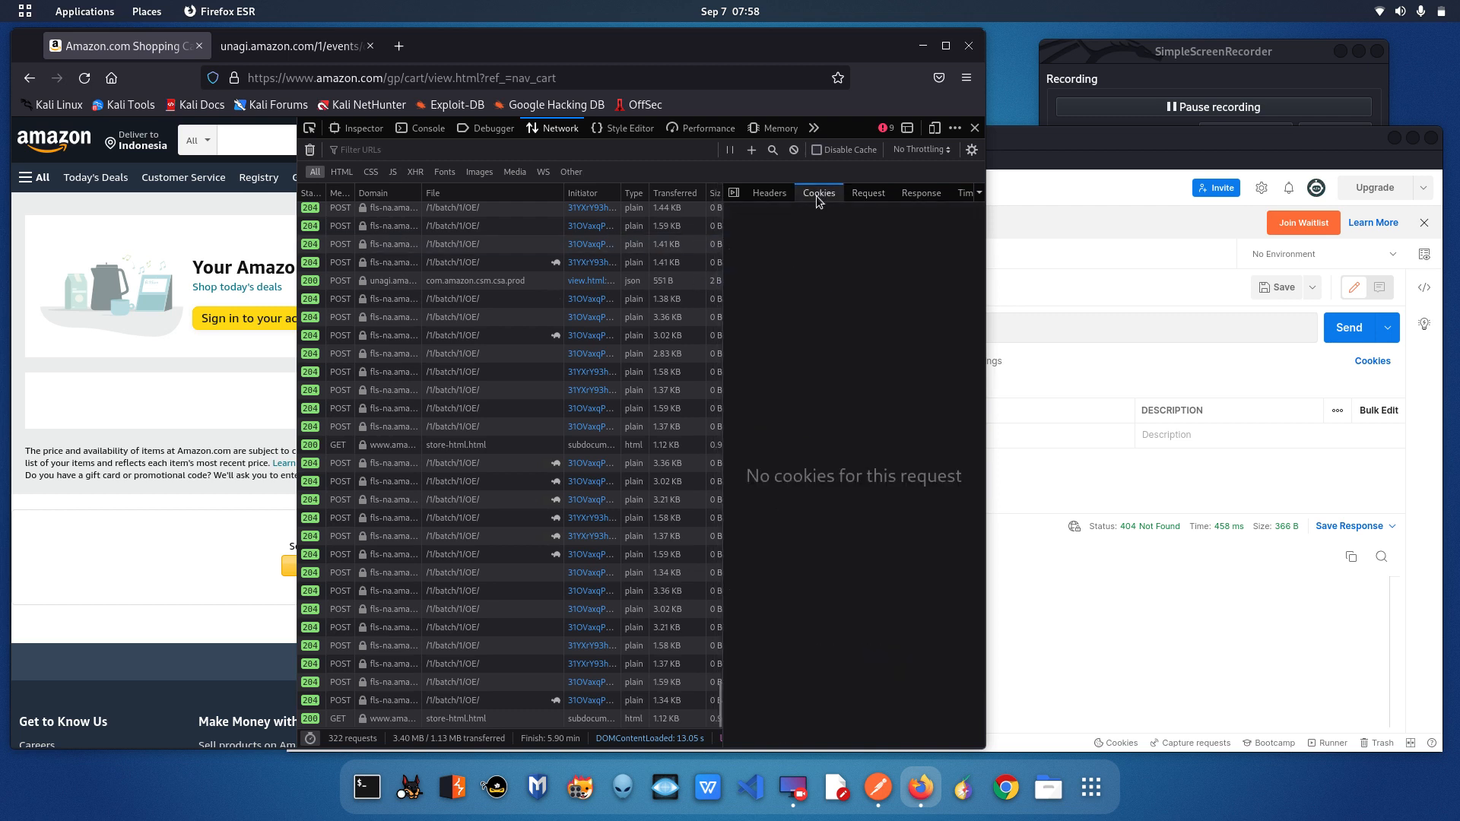
pyautogui.click(767, 195)
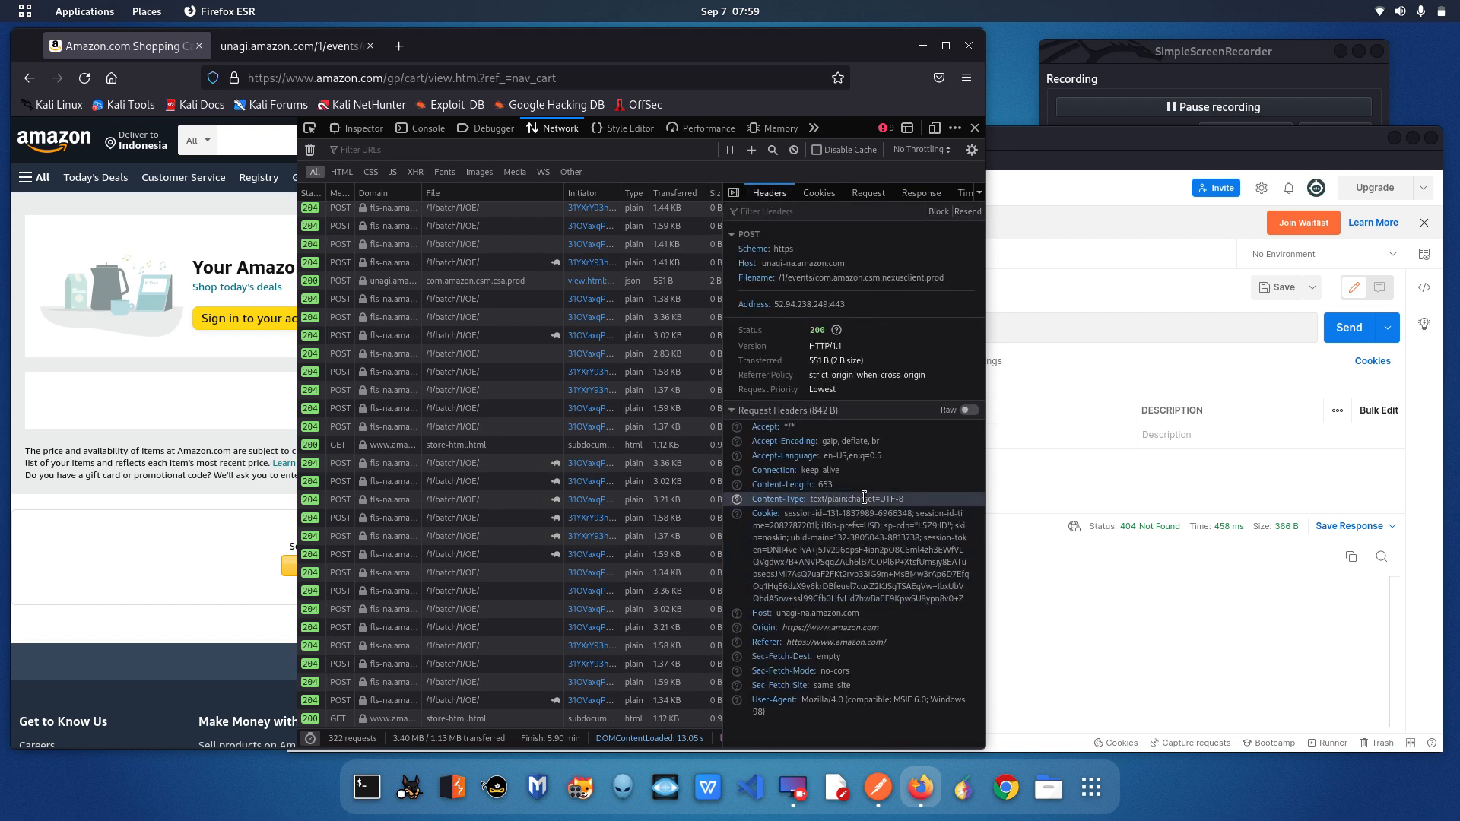
# Step: Locate the selected com.amazon.csm.nexusclient.prod POST request in the network list and examine its response headers
pyautogui.click(1115, 85)
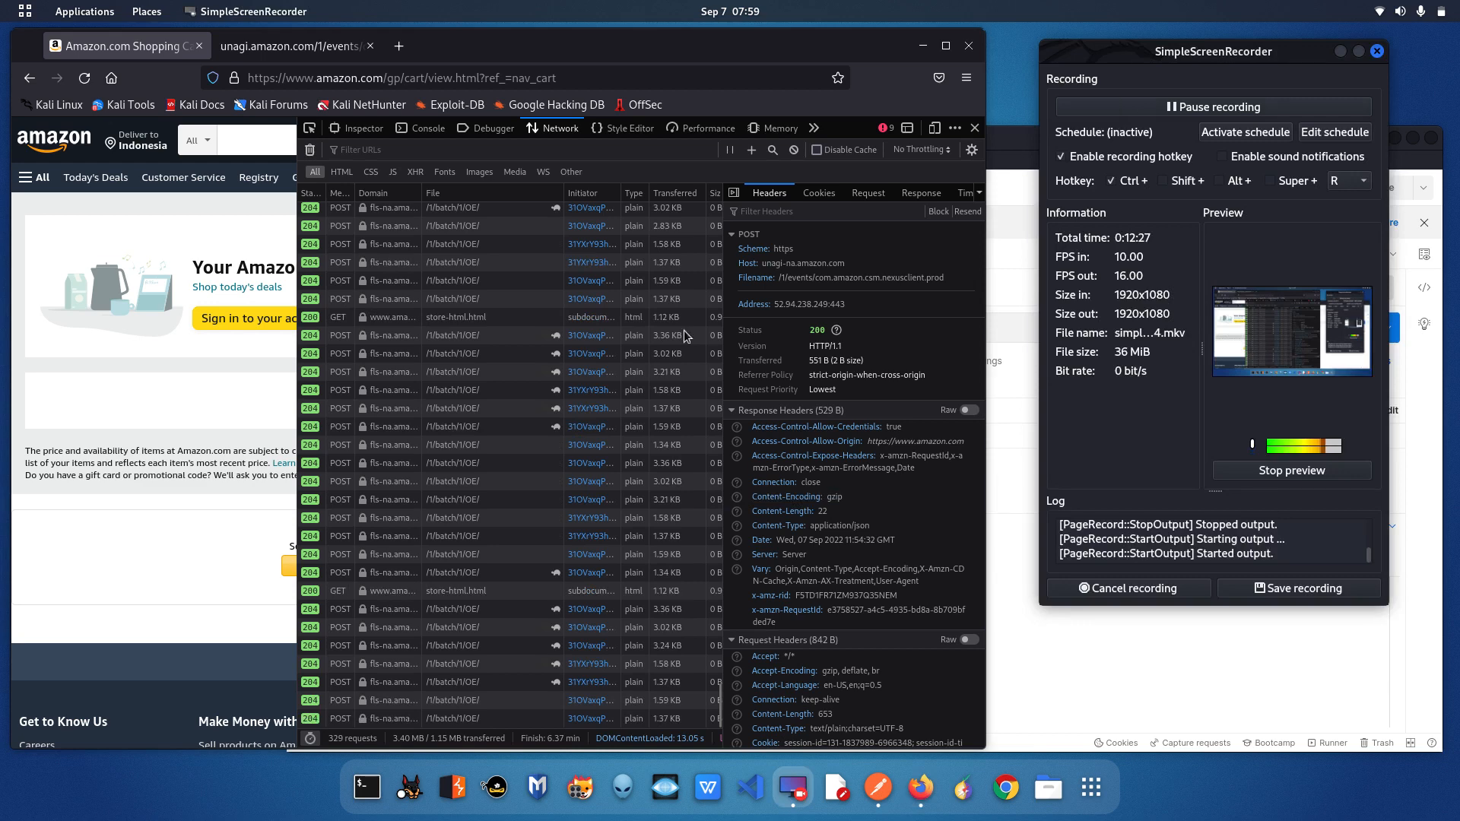
pyautogui.click(885, 502)
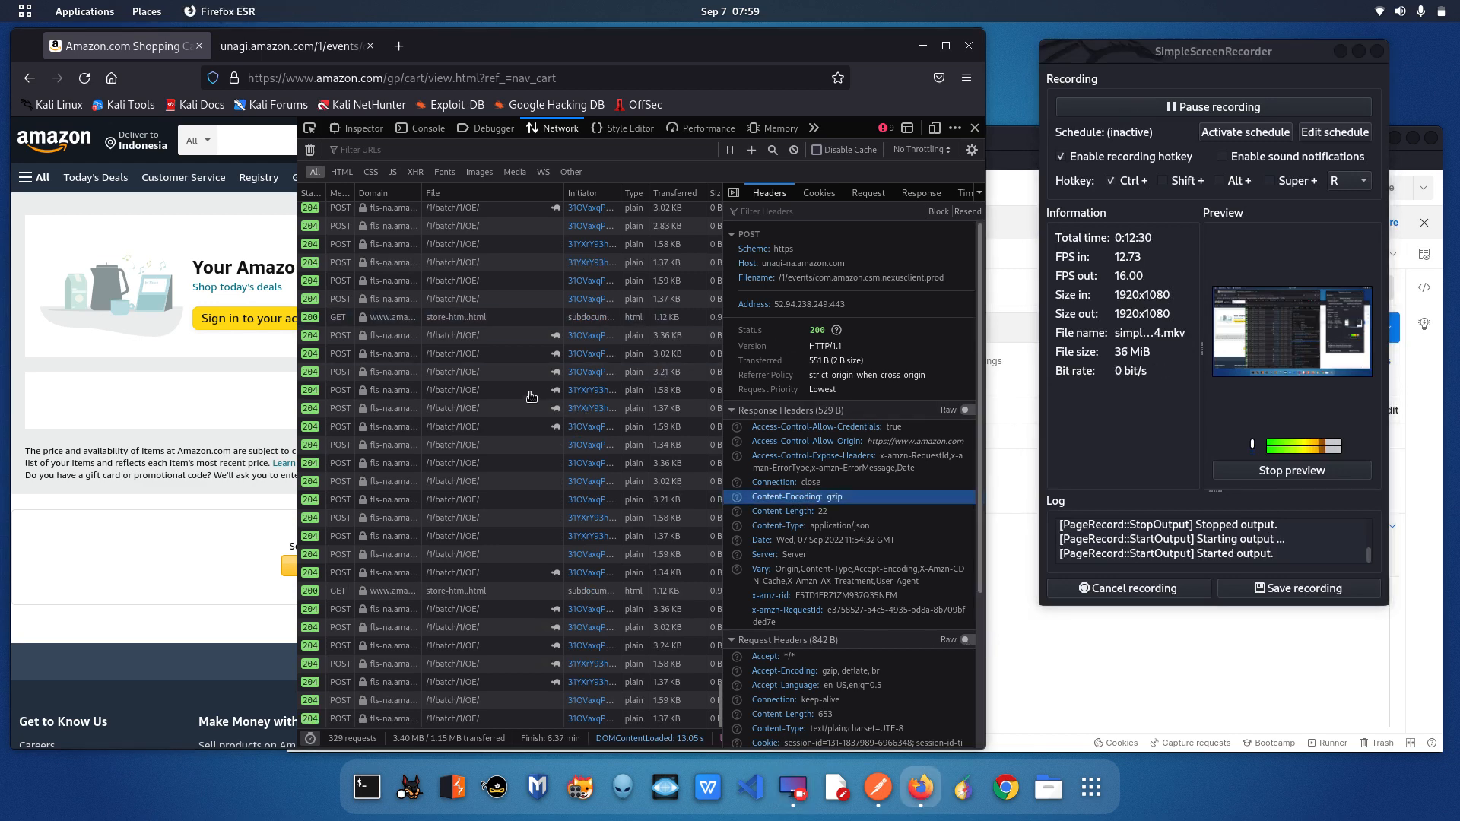
pyautogui.scroll(10, 525, 373)
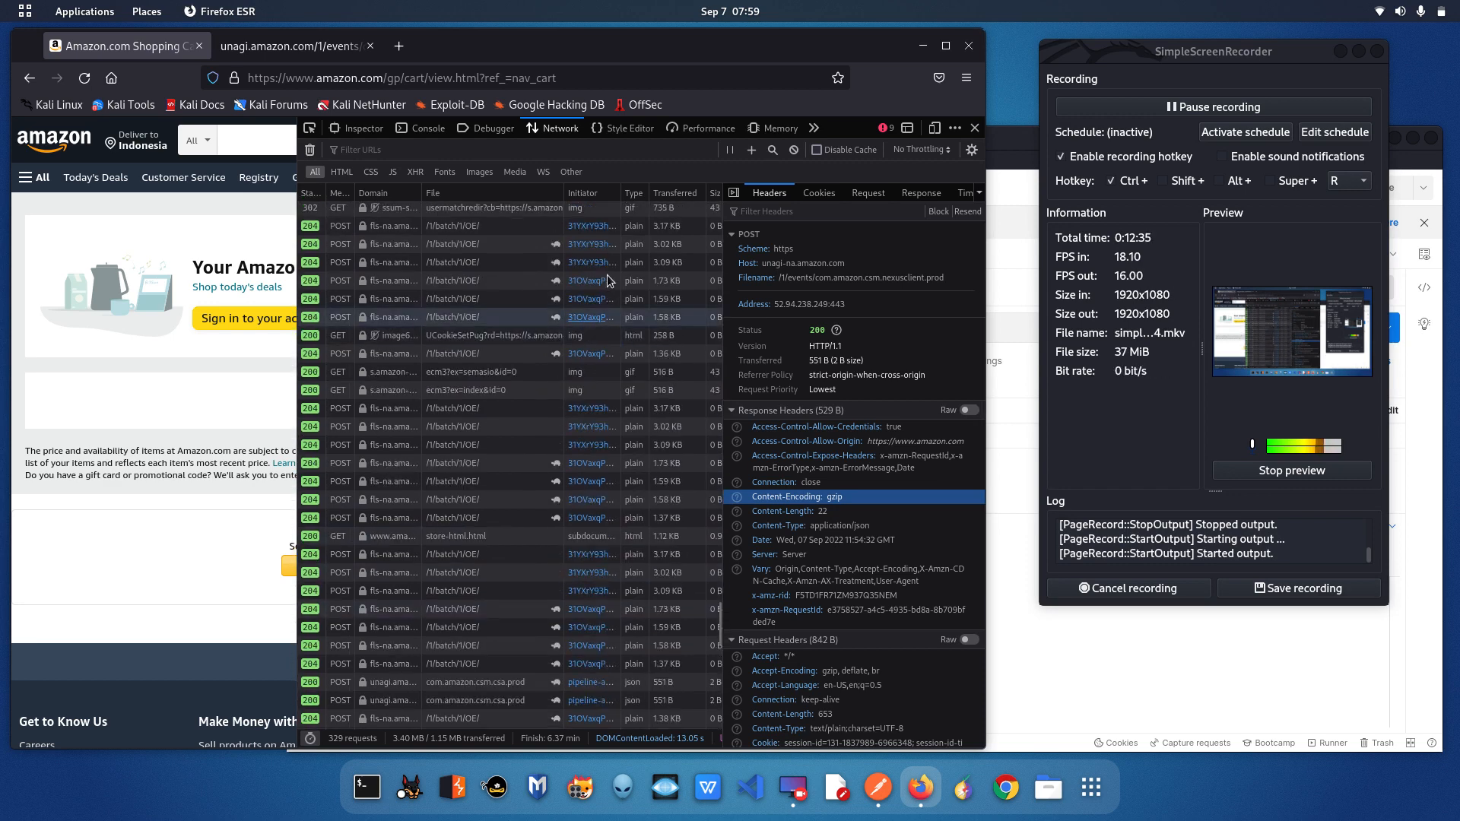
pyautogui.scroll(4, 627, 323)
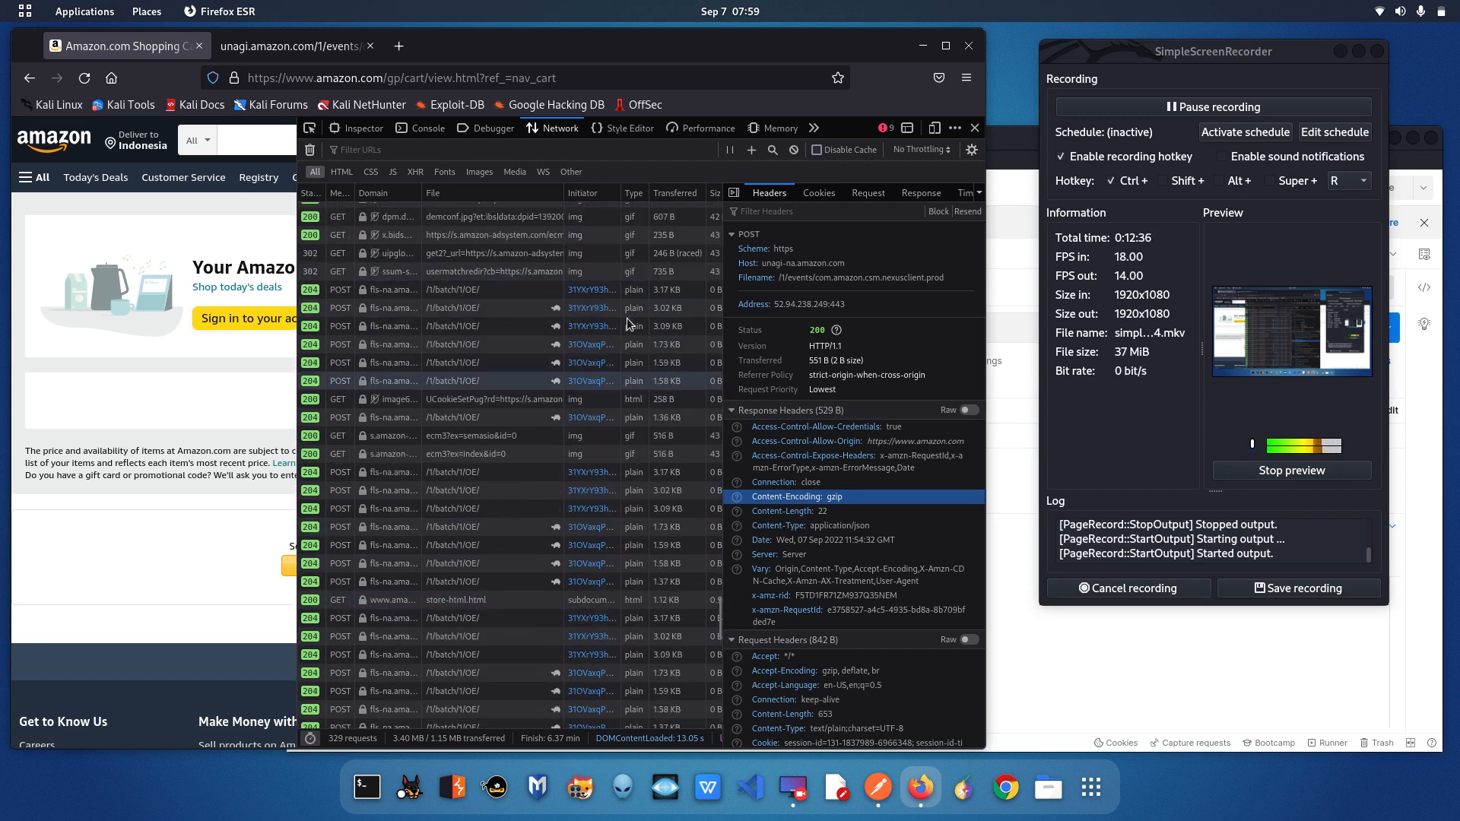
pyautogui.scroll(4, 627, 324)
pyautogui.scroll(9, 624, 282)
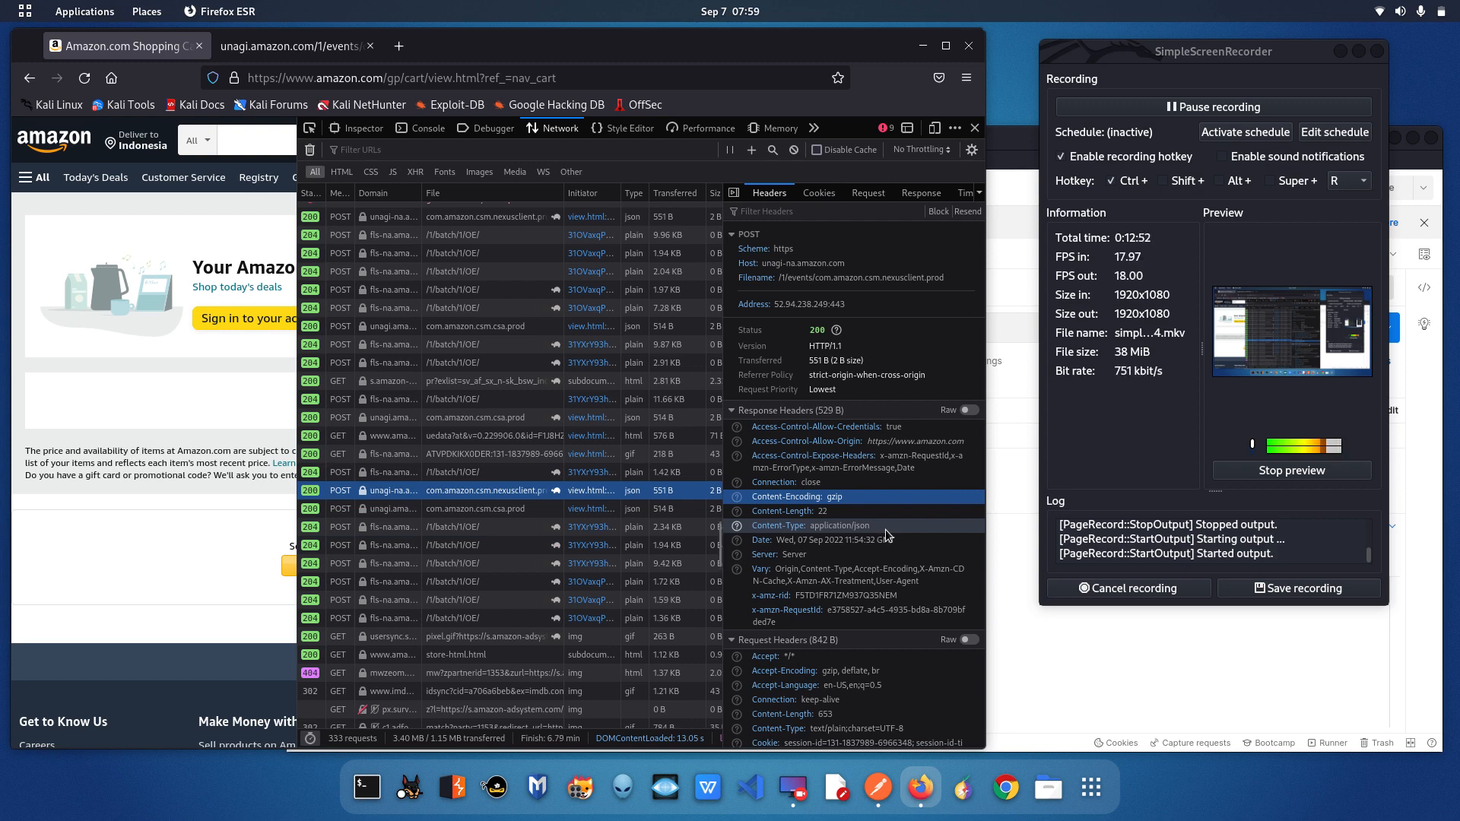
pyautogui.click(534, 504)
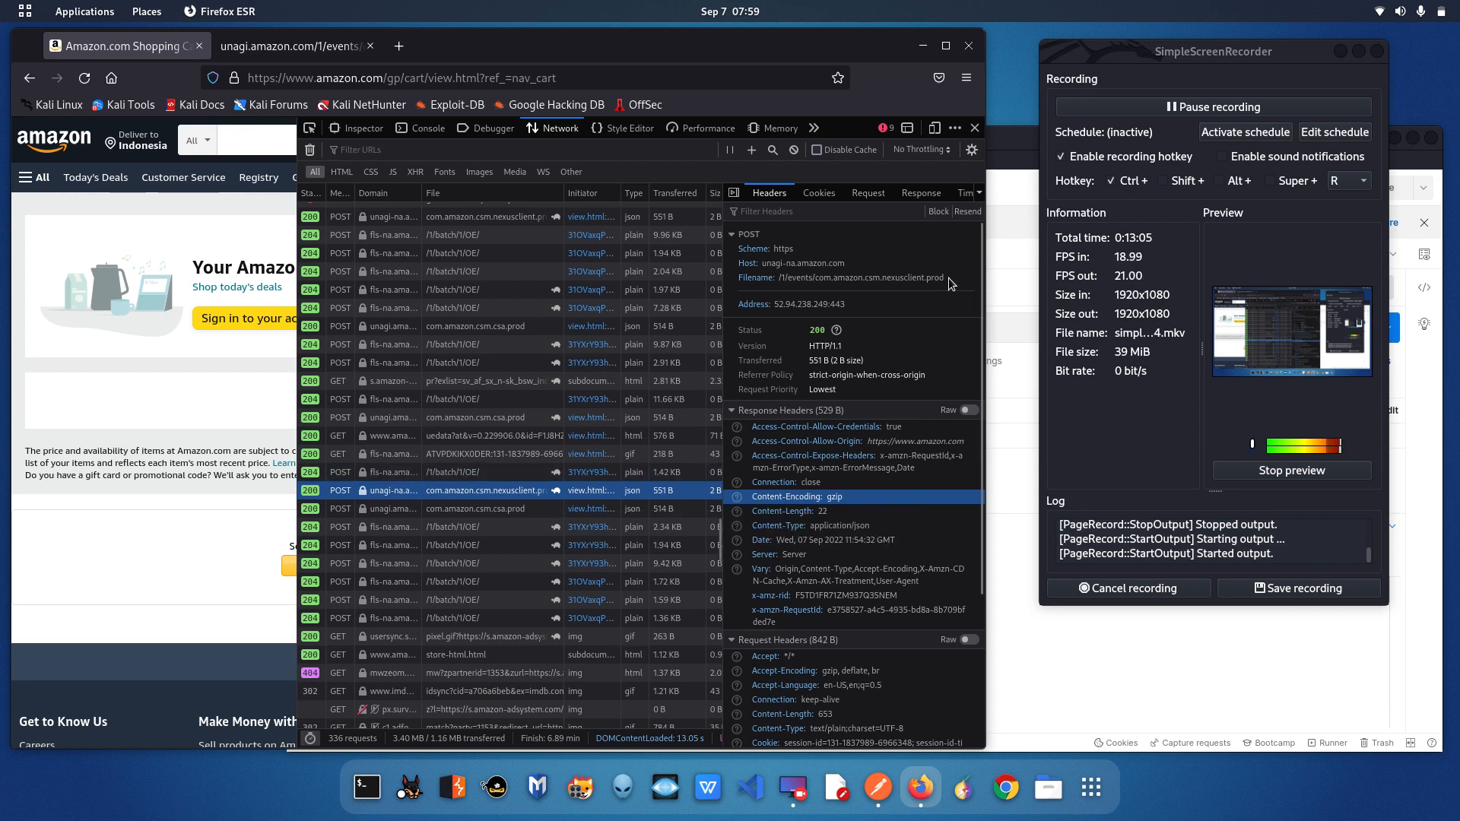
# Step: Highlight the host unagi-na.amazon.com and the filename path /1/events/com.amazon.csm.nexusclient.prod in the request's headers
pyautogui.moveTo(945, 278); pyautogui.dragTo(783, 280)
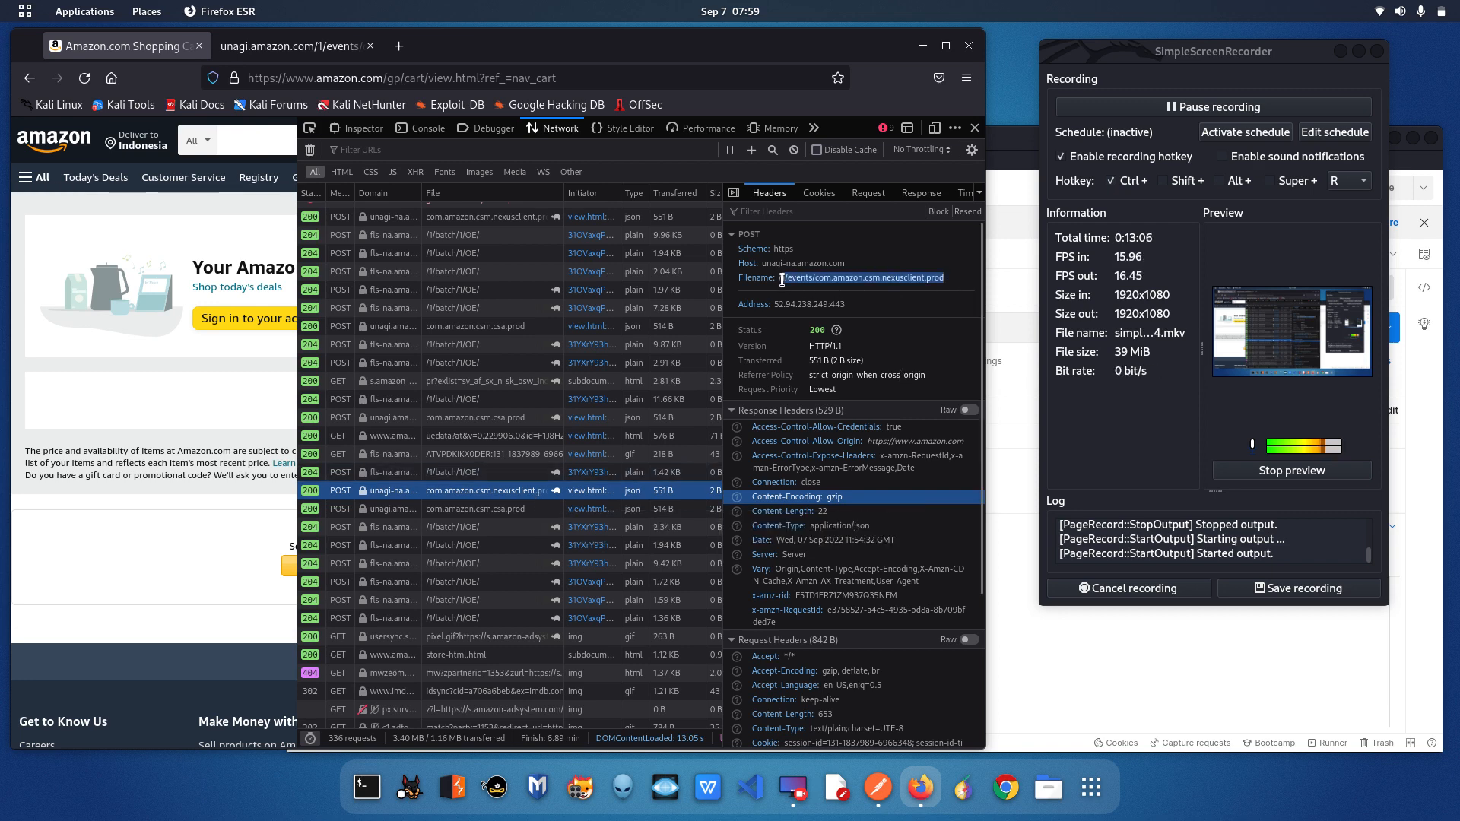
pyautogui.click(822, 260)
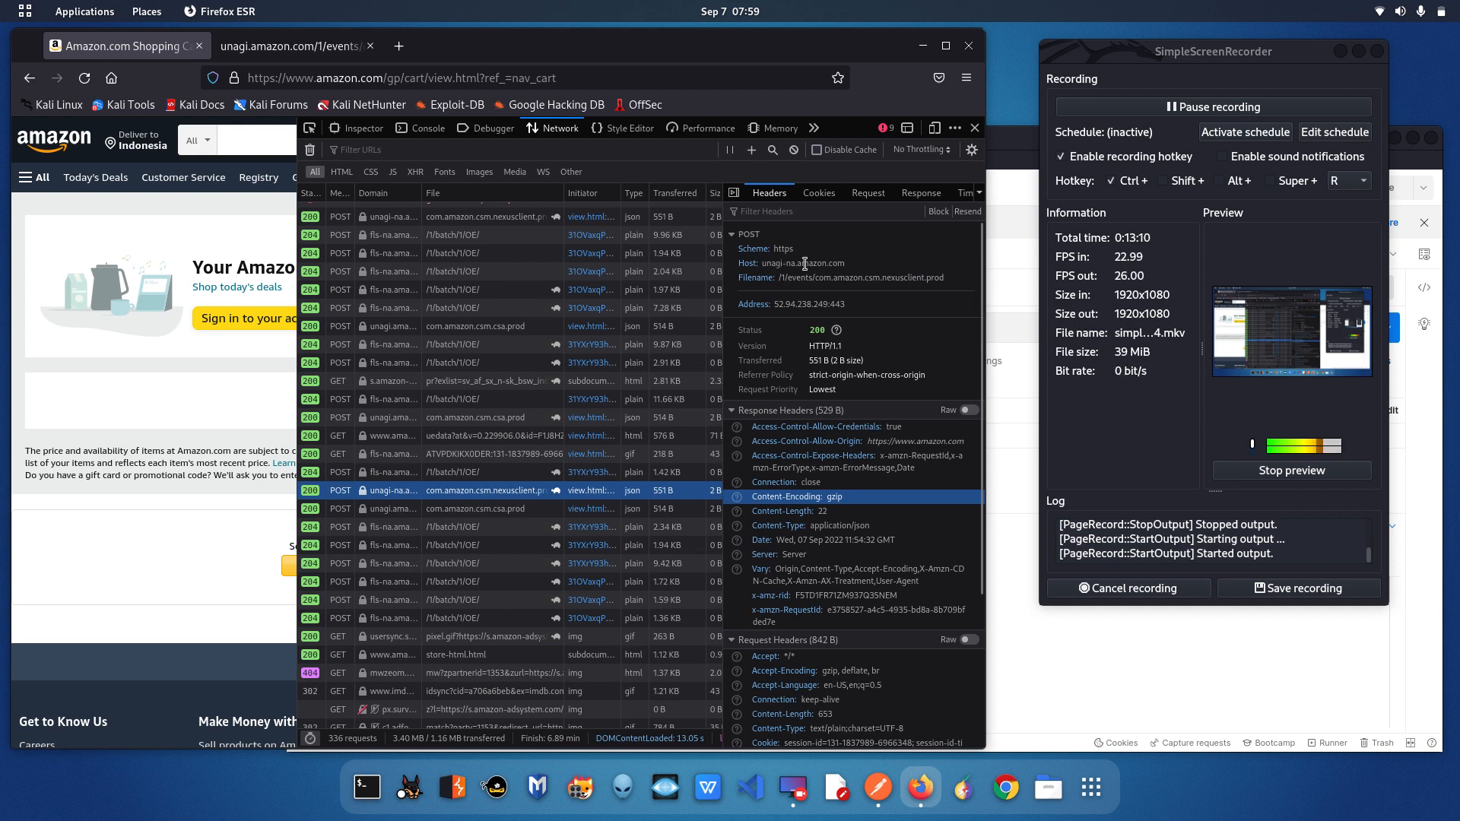
pyautogui.moveTo(762, 263); pyautogui.dragTo(846, 263)
pyautogui.click(830, 277)
pyautogui.moveTo(779, 277); pyautogui.dragTo(909, 276)
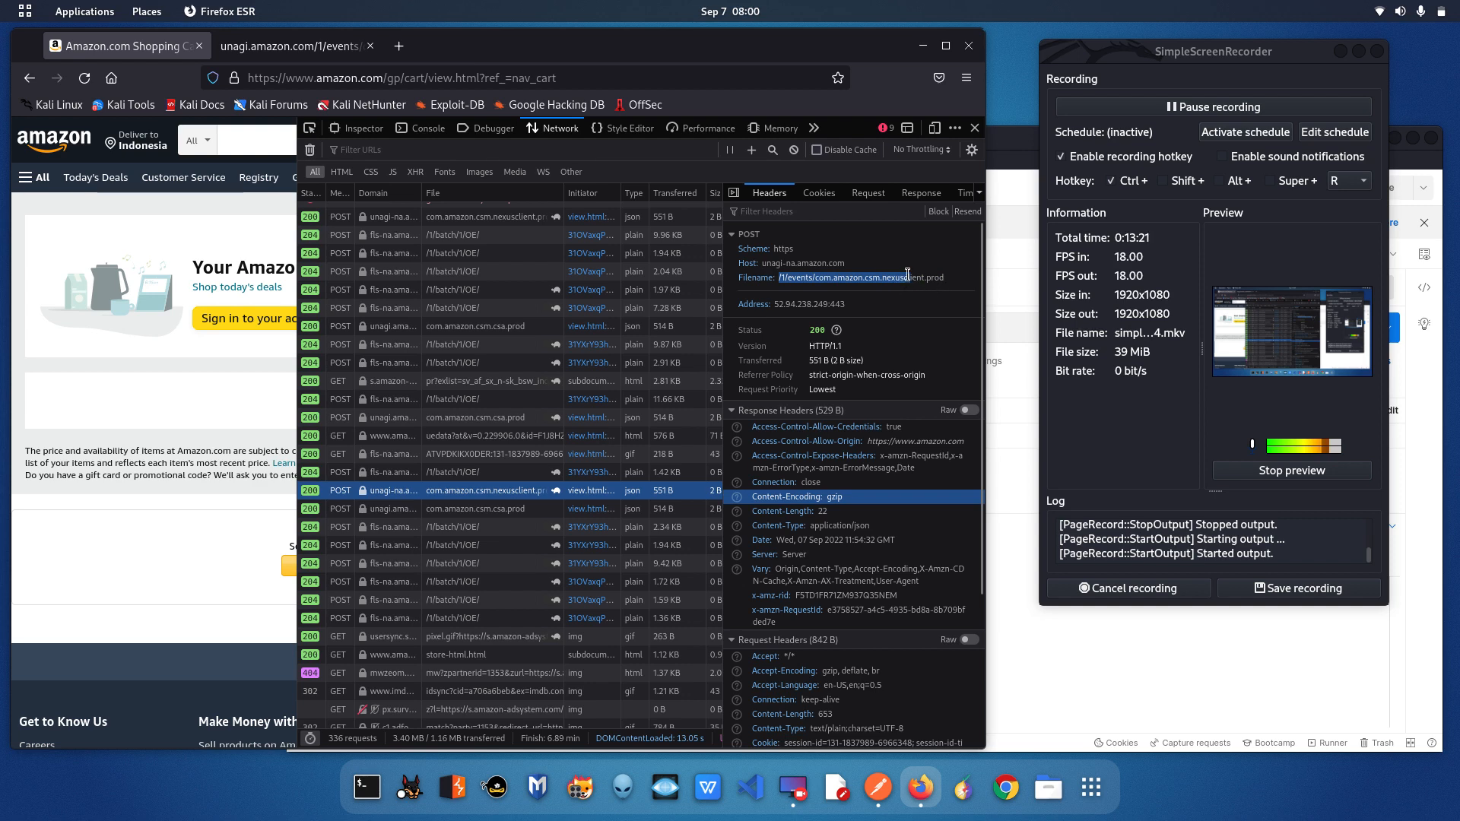
pyautogui.click(913, 275)
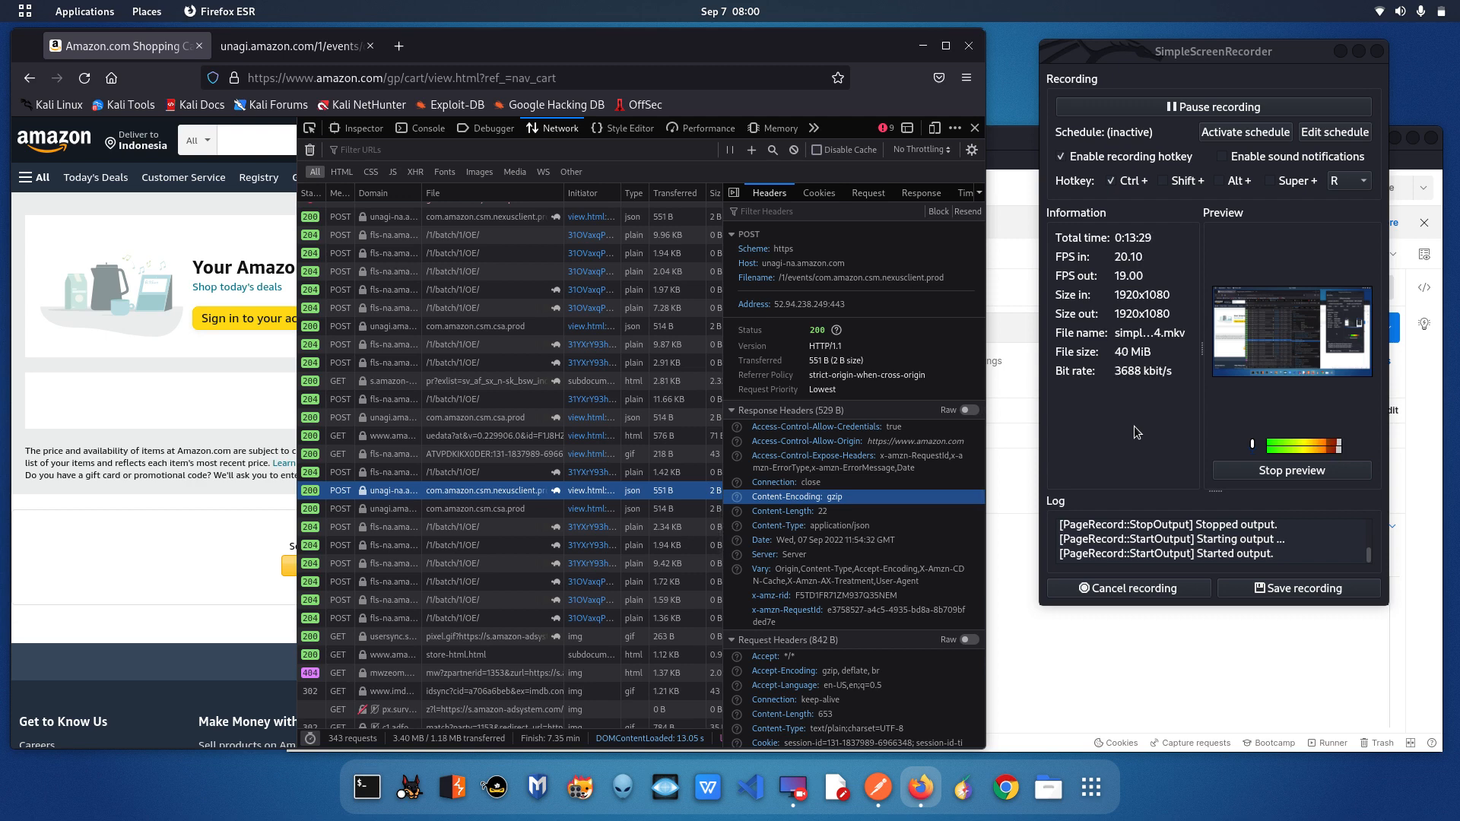
# Step: Look through the earlier requests in the network list, back to the cart page's document request
pyautogui.scroll(10, 553, 392)
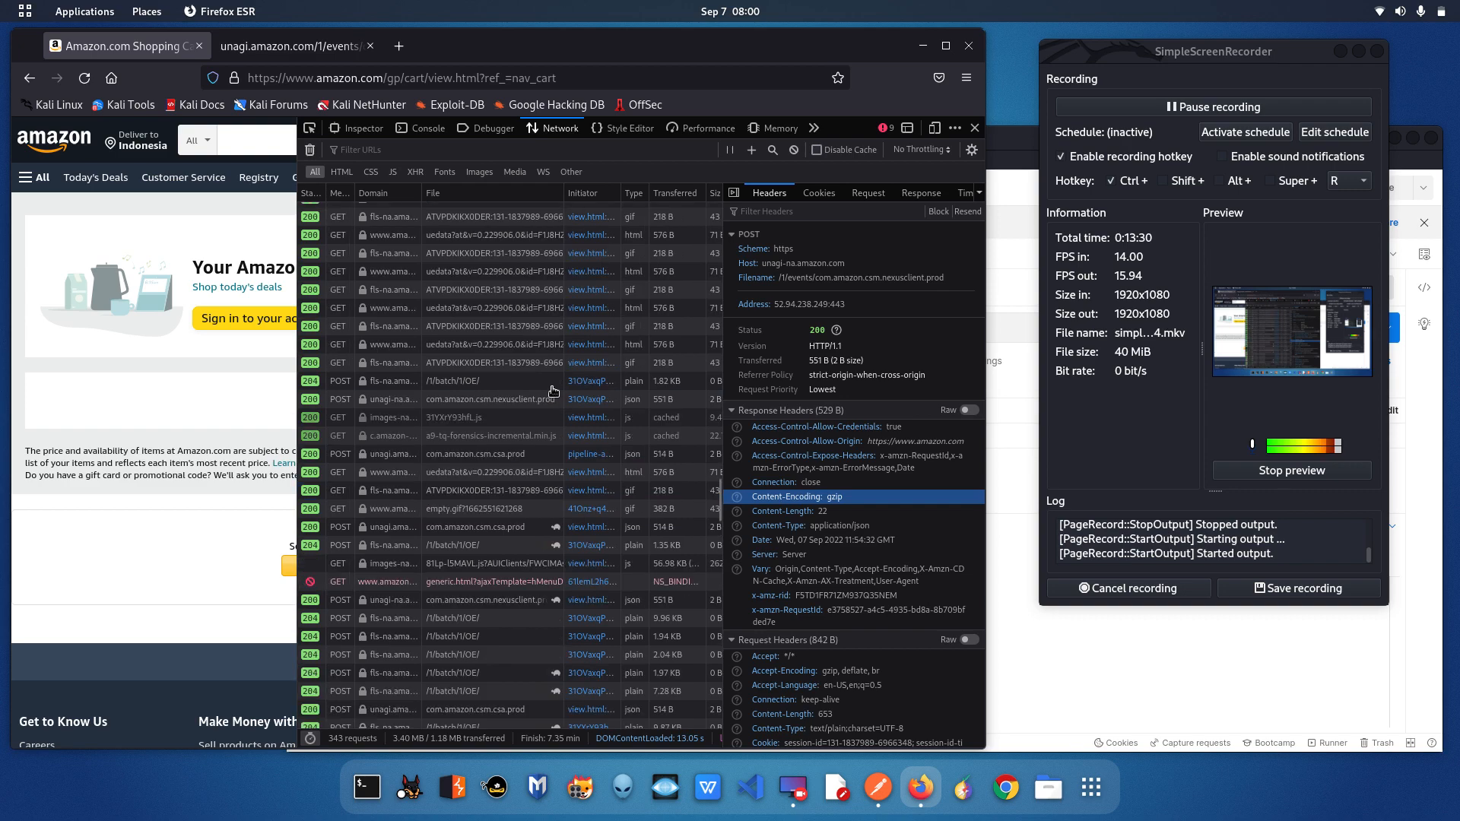
pyautogui.scroll(10, 553, 391)
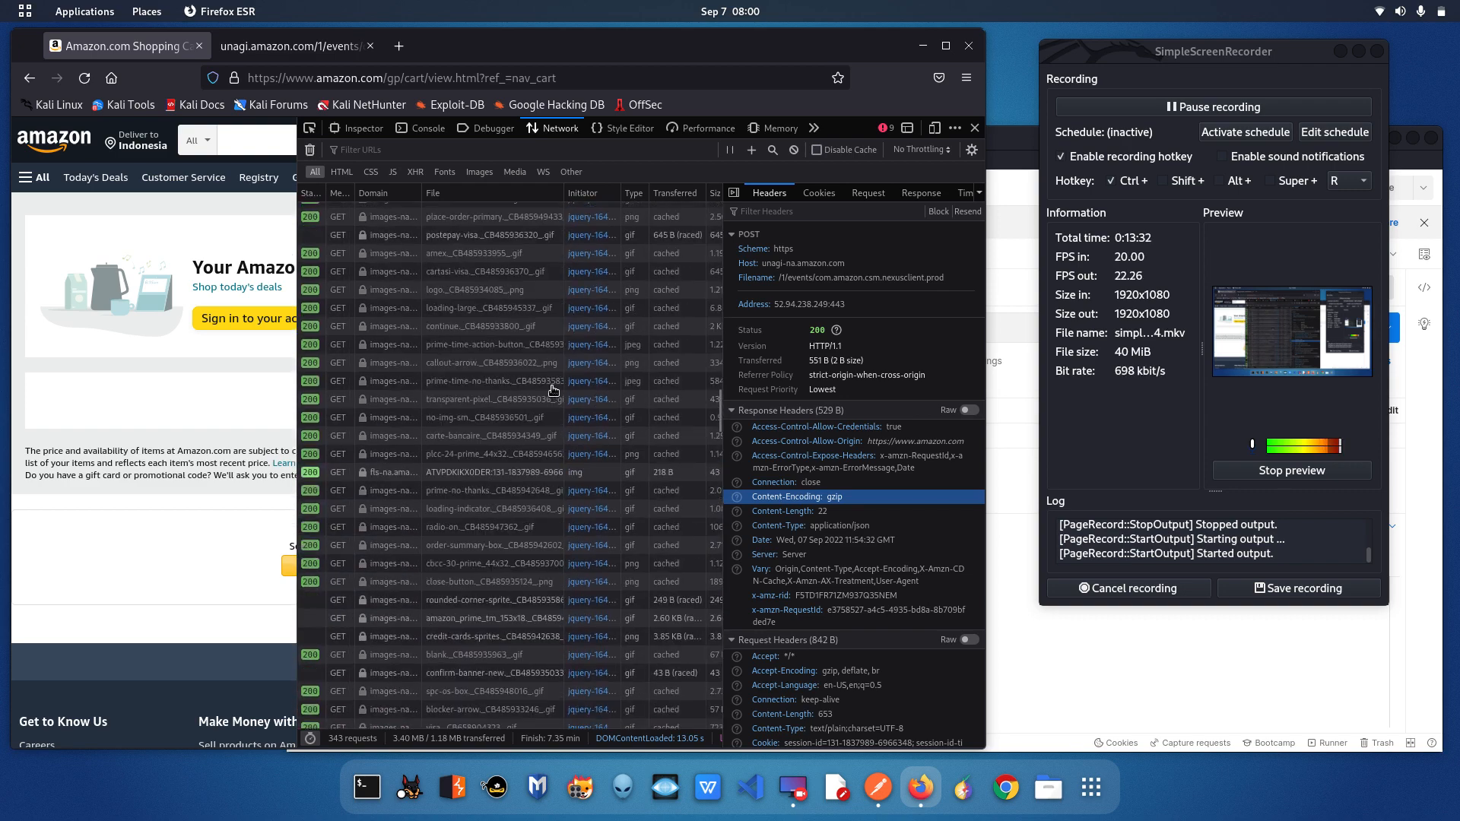
pyautogui.scroll(10, 555, 386)
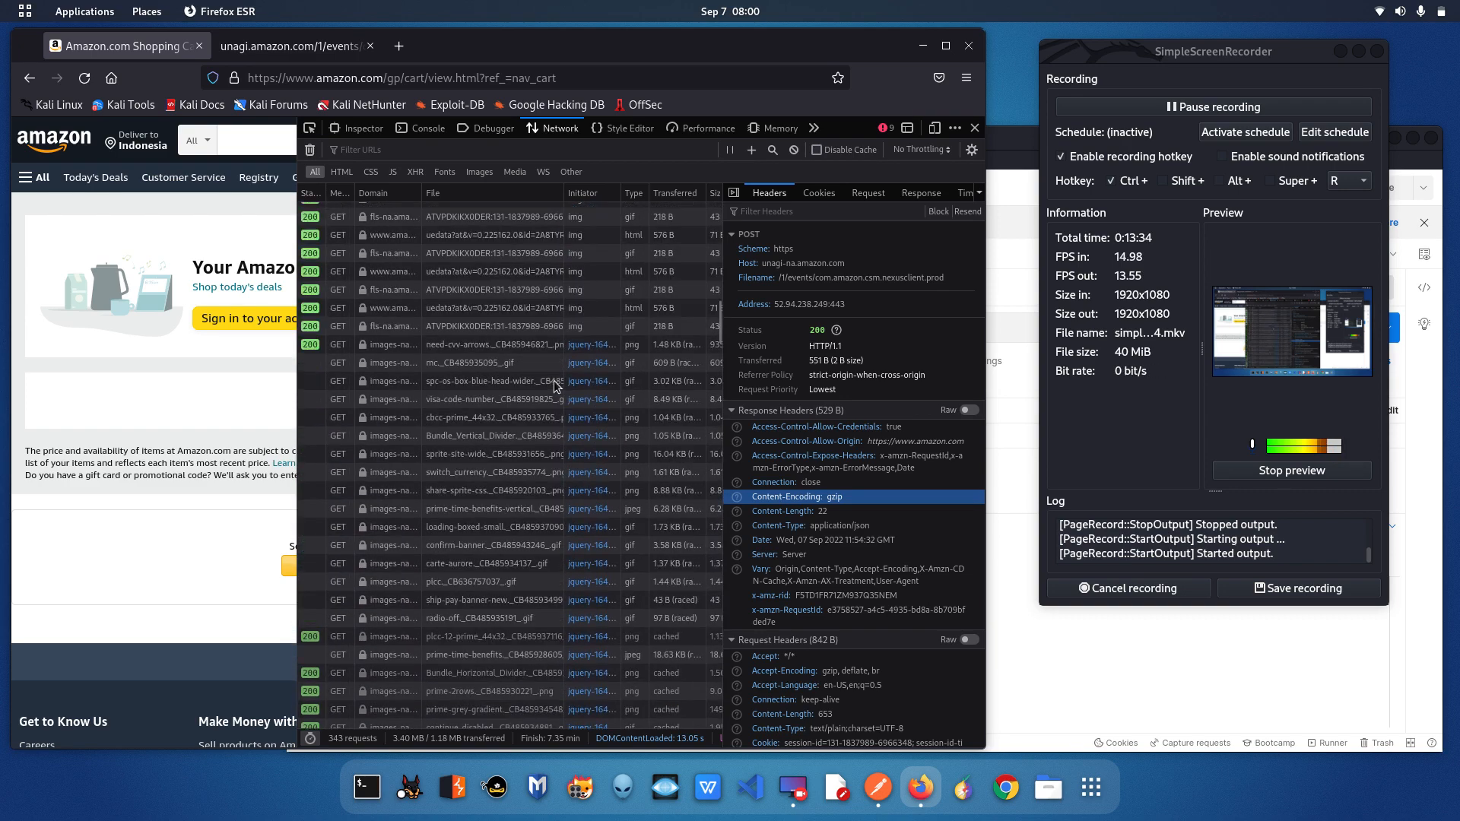
pyautogui.scroll(3, 554, 387)
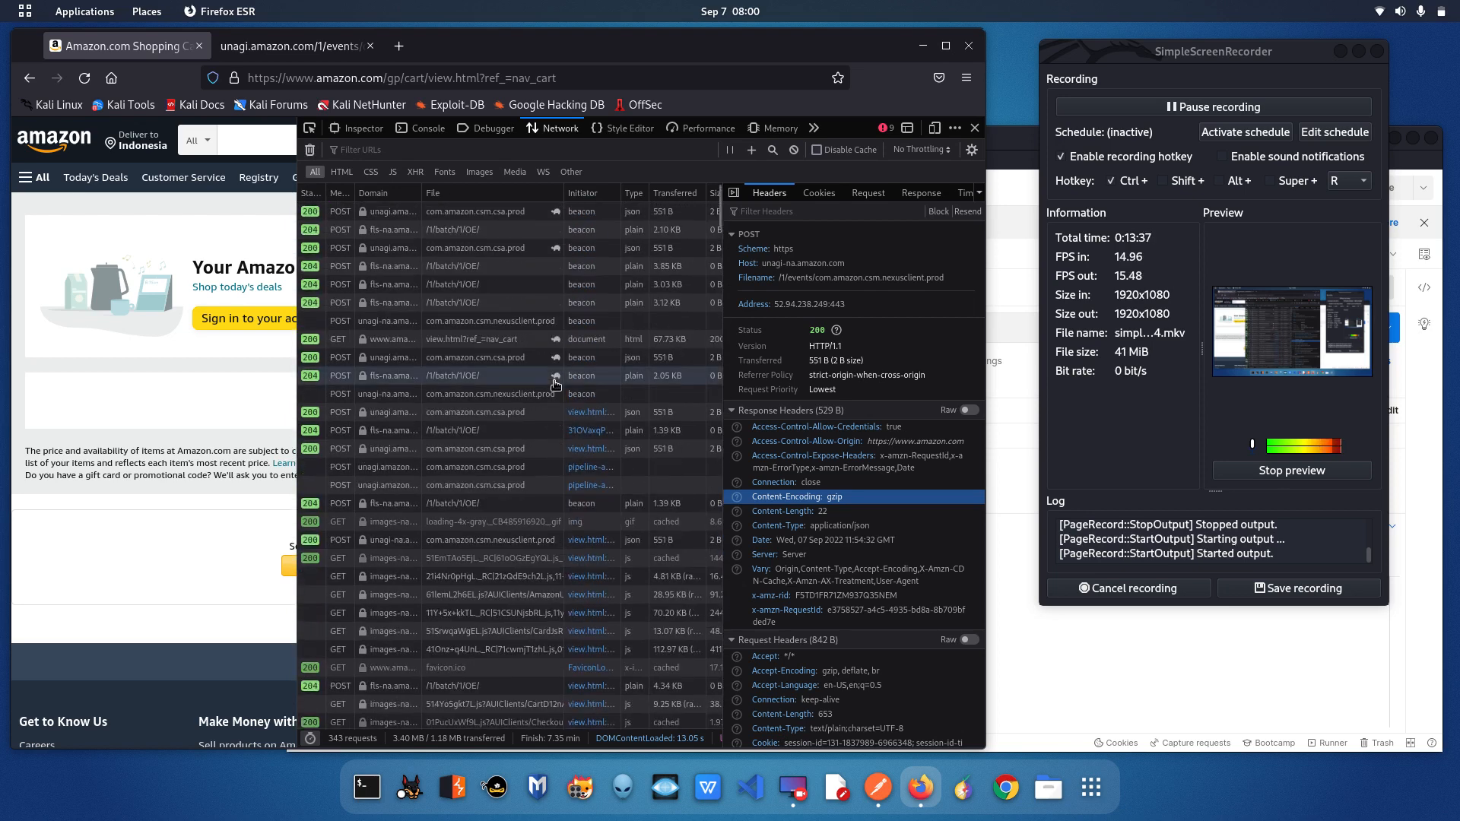